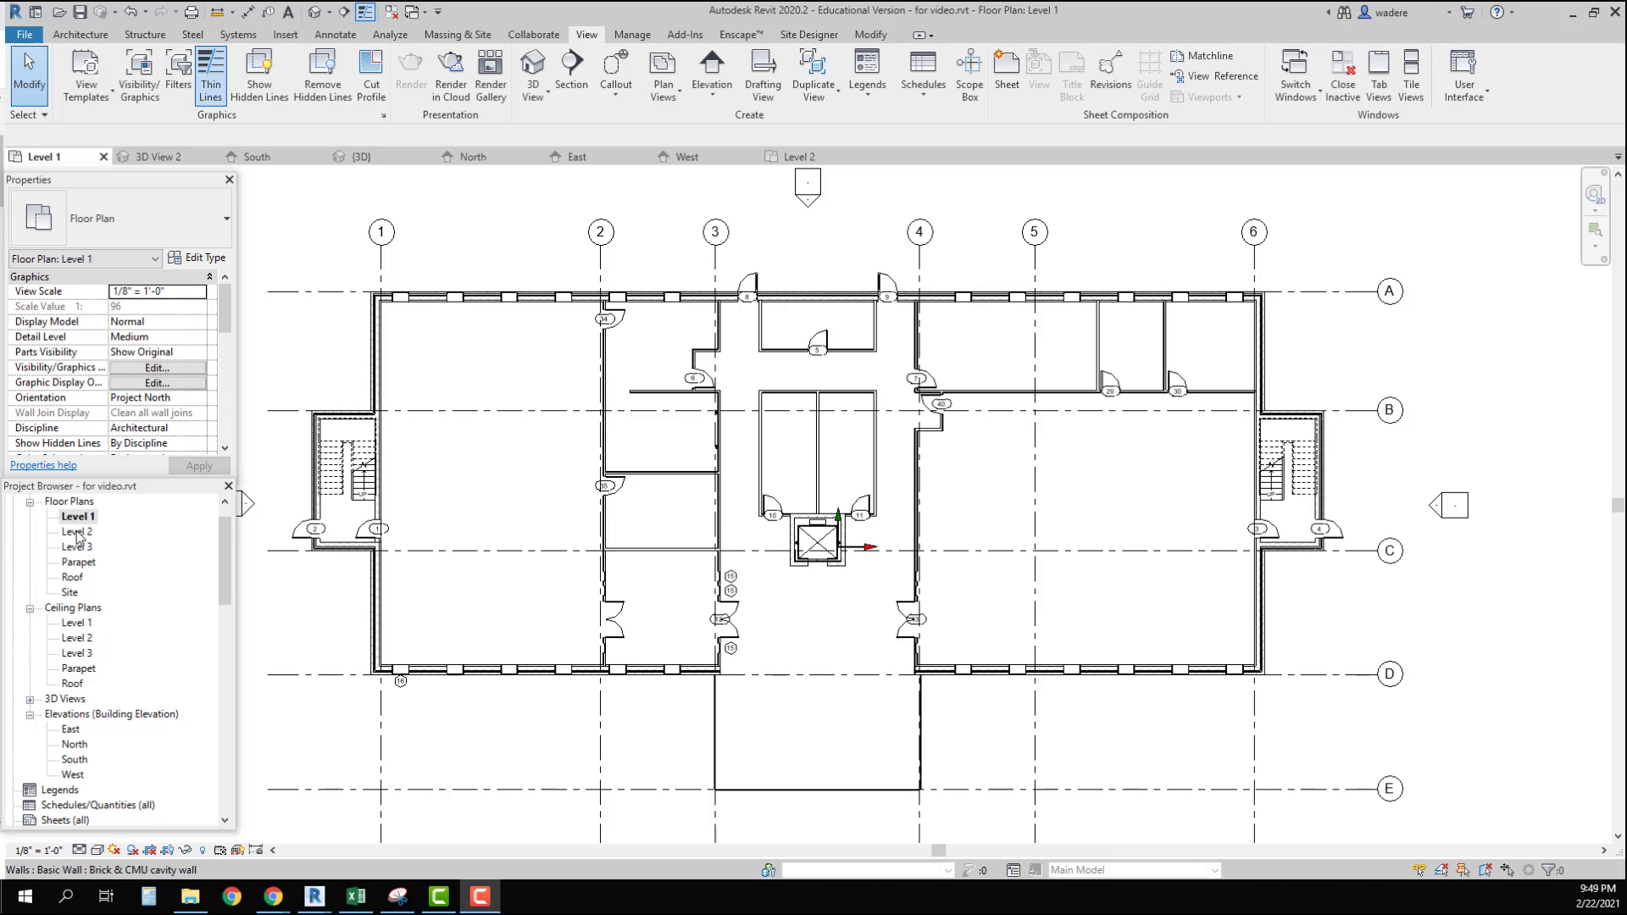
# Step: Examine the Level 2 floor plan and the default 3D view, and return to the Level 1 floor plan
pyautogui.doubleClick(77, 532)
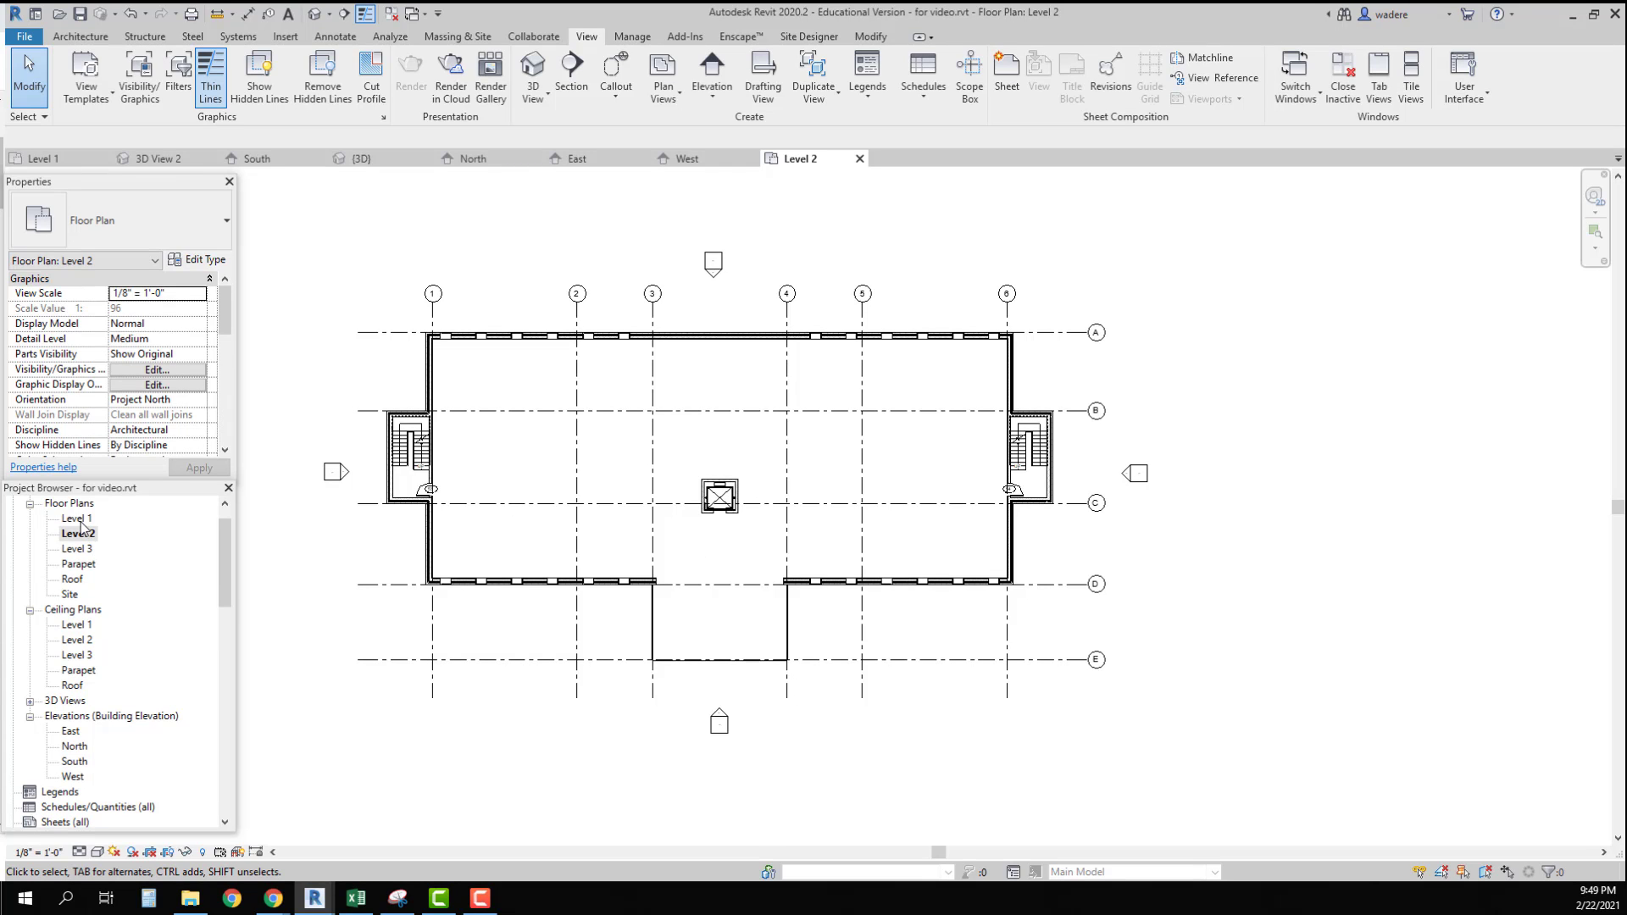
pyautogui.click(535, 107)
pyautogui.click(508, 125)
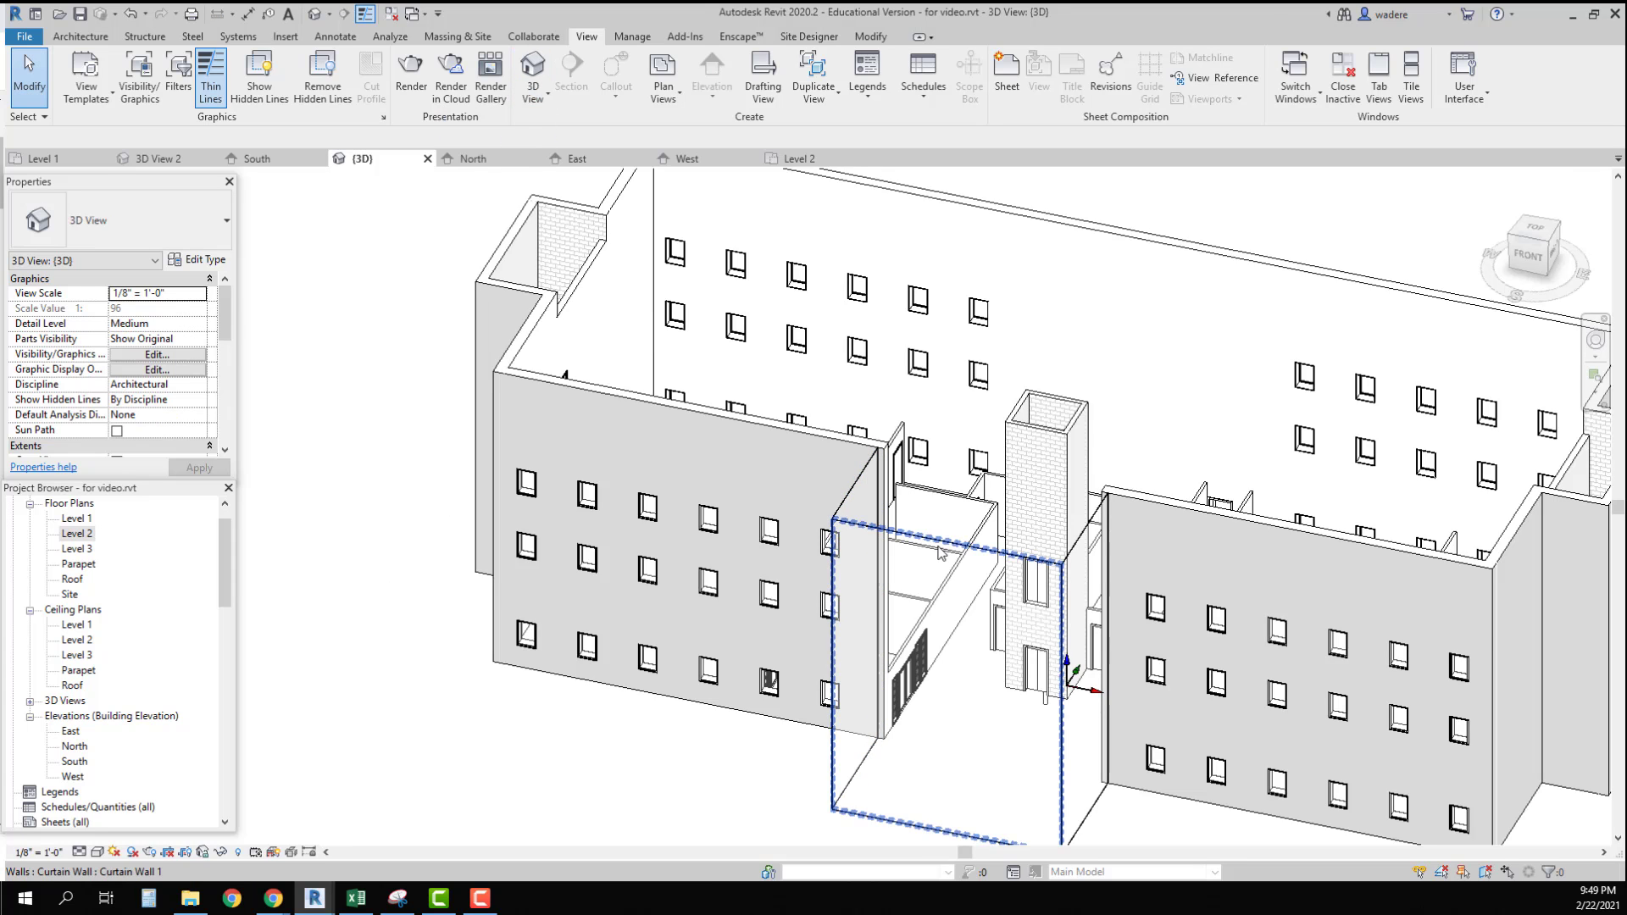
pyautogui.moveTo(944, 581); pyautogui.dragTo(1039, 523, button='middle')
pyautogui.doubleClick(76, 519)
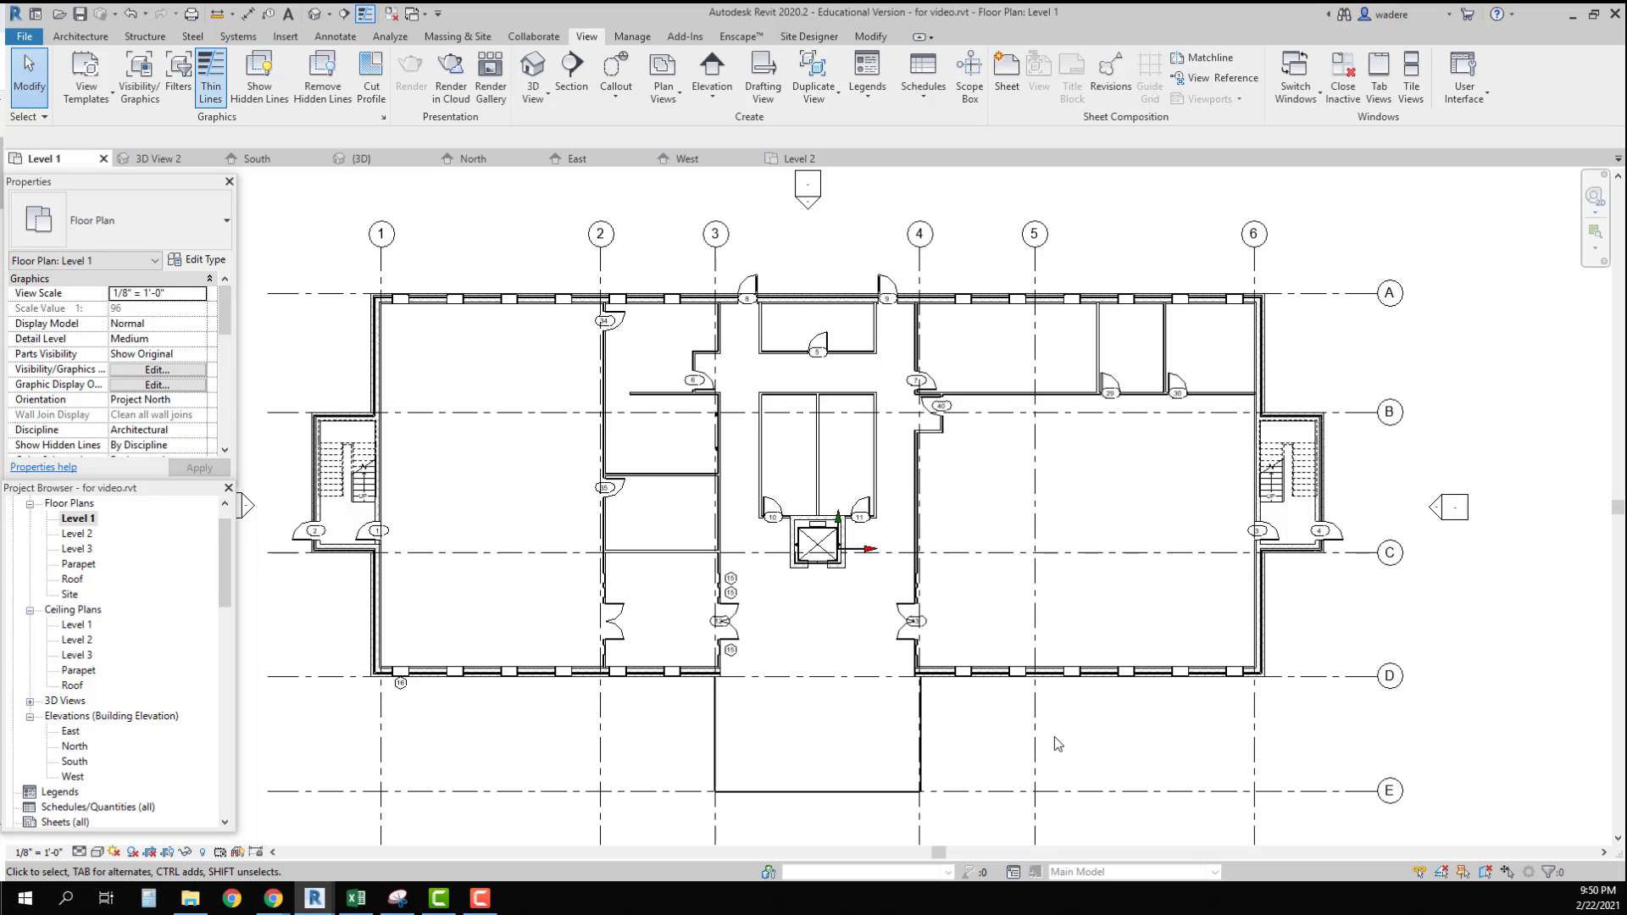
# Step: Select the whole Level 1 plan, filter the selection down to doors only, and hide the door category in the view
pyautogui.moveTo(862, 573); pyautogui.dragTo(889, 552, button='middle')
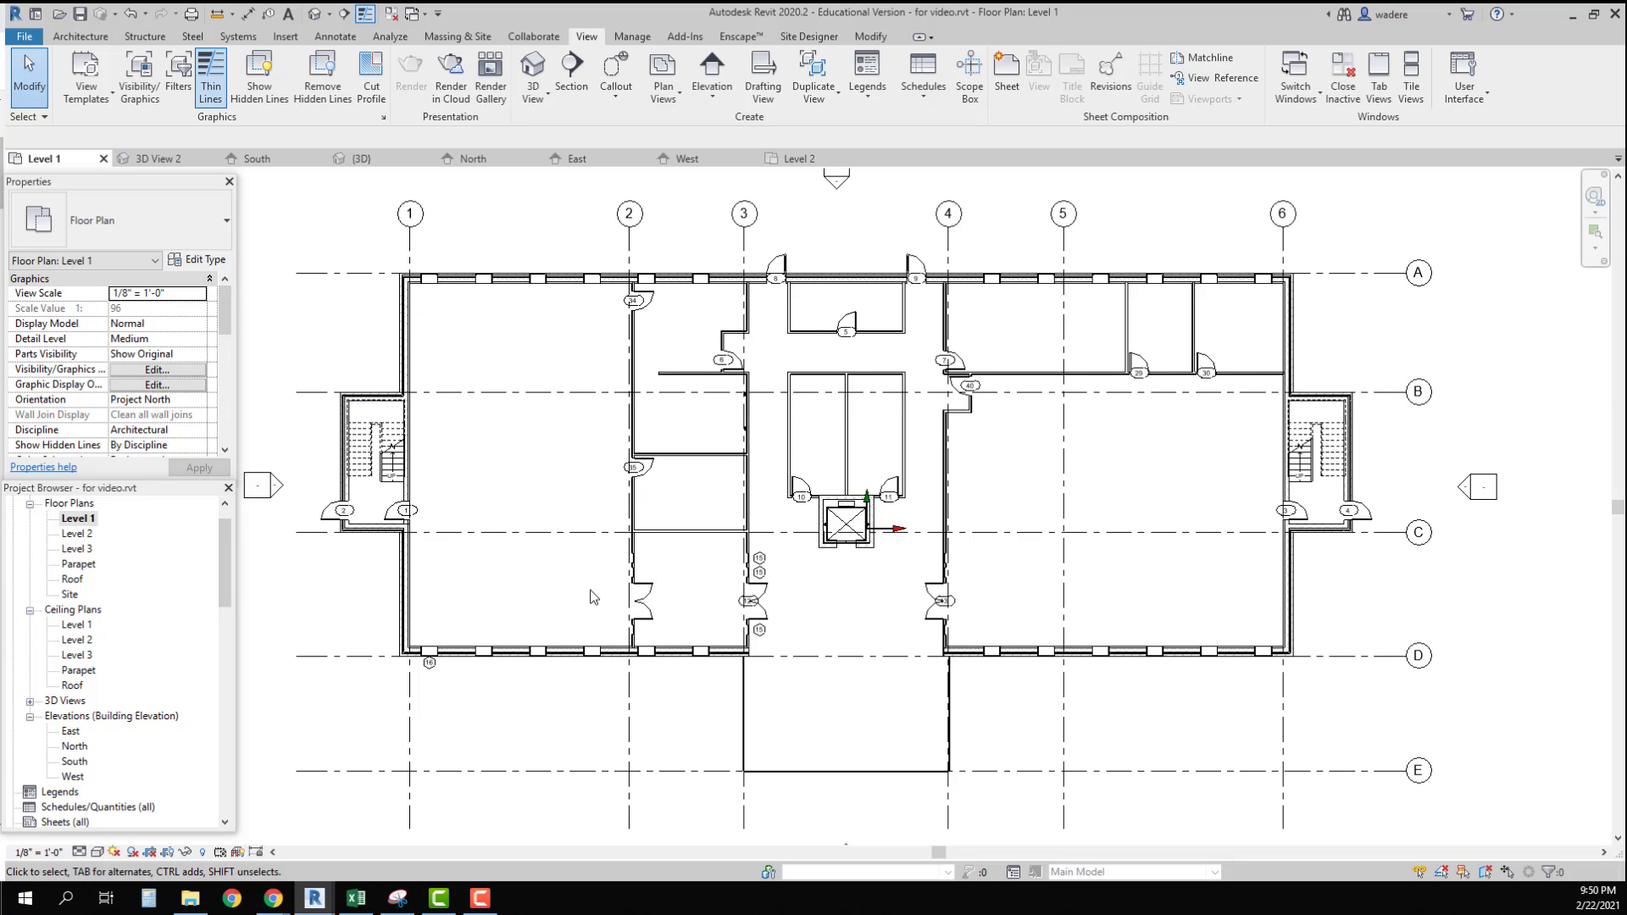
pyautogui.moveTo(1447, 802); pyautogui.dragTo(326, 217)
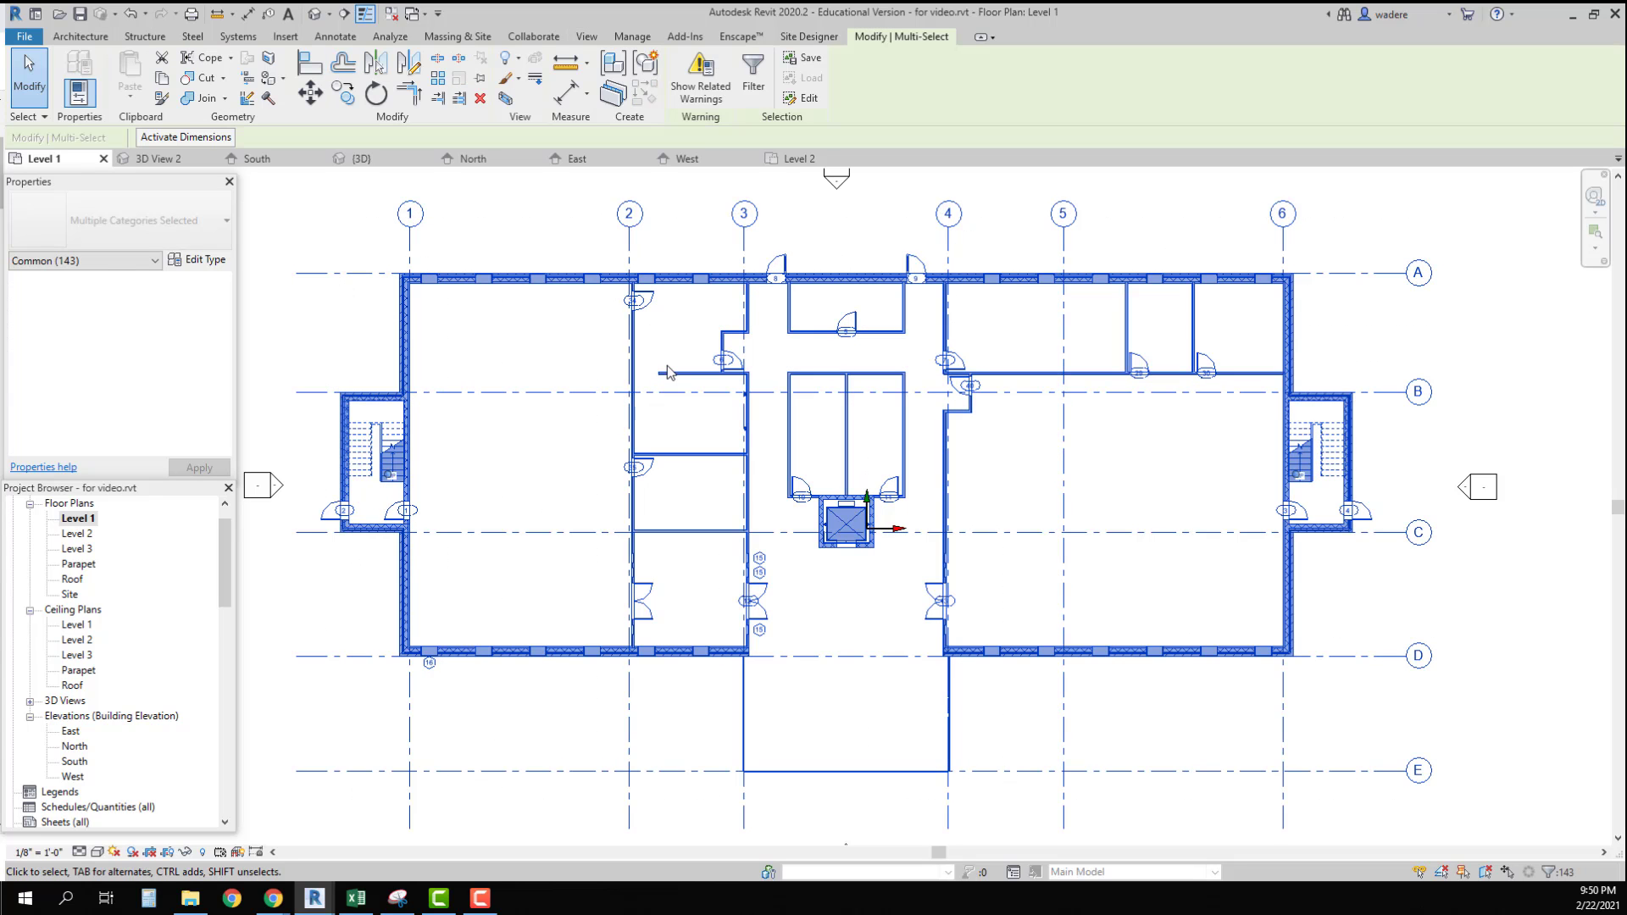
pyautogui.click(753, 72)
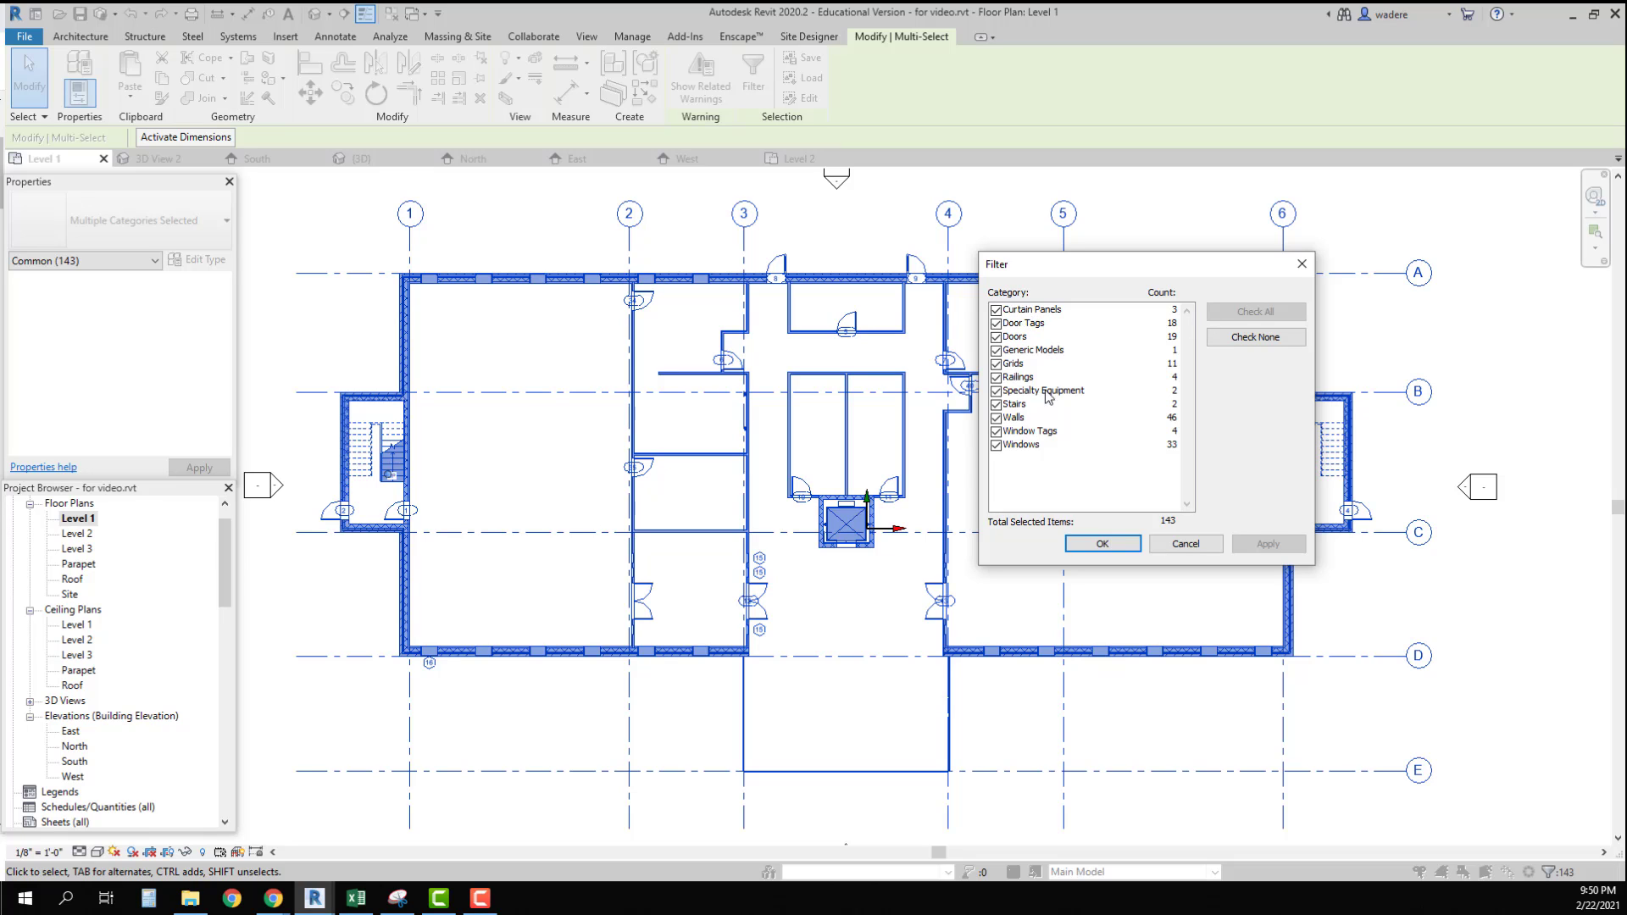
pyautogui.click(1261, 339)
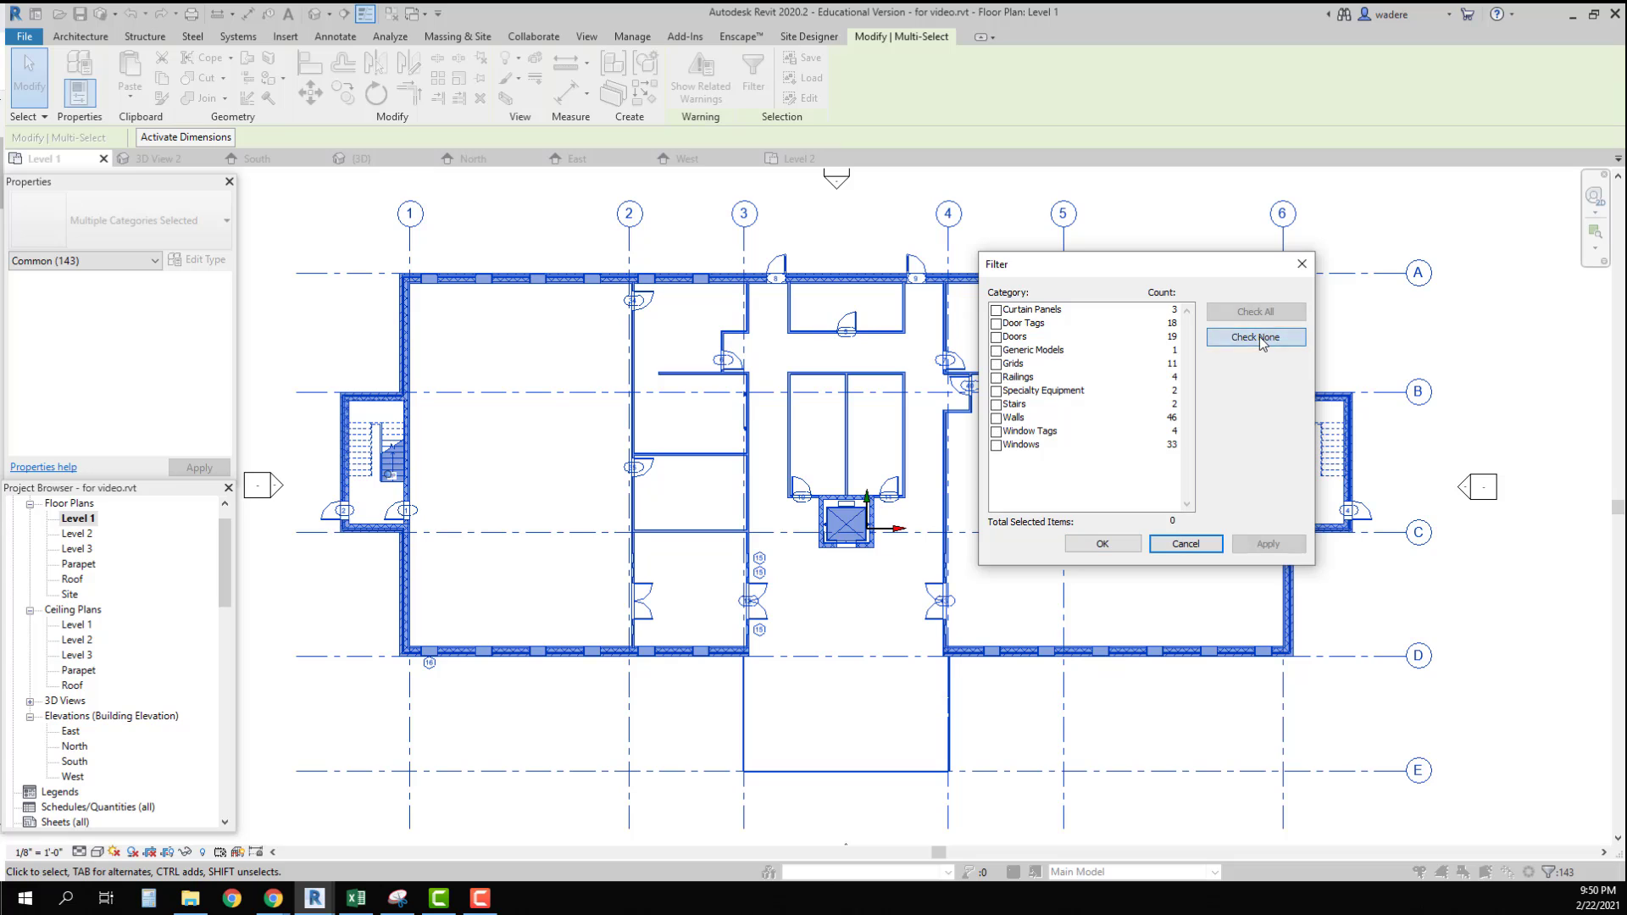
pyautogui.click(998, 339)
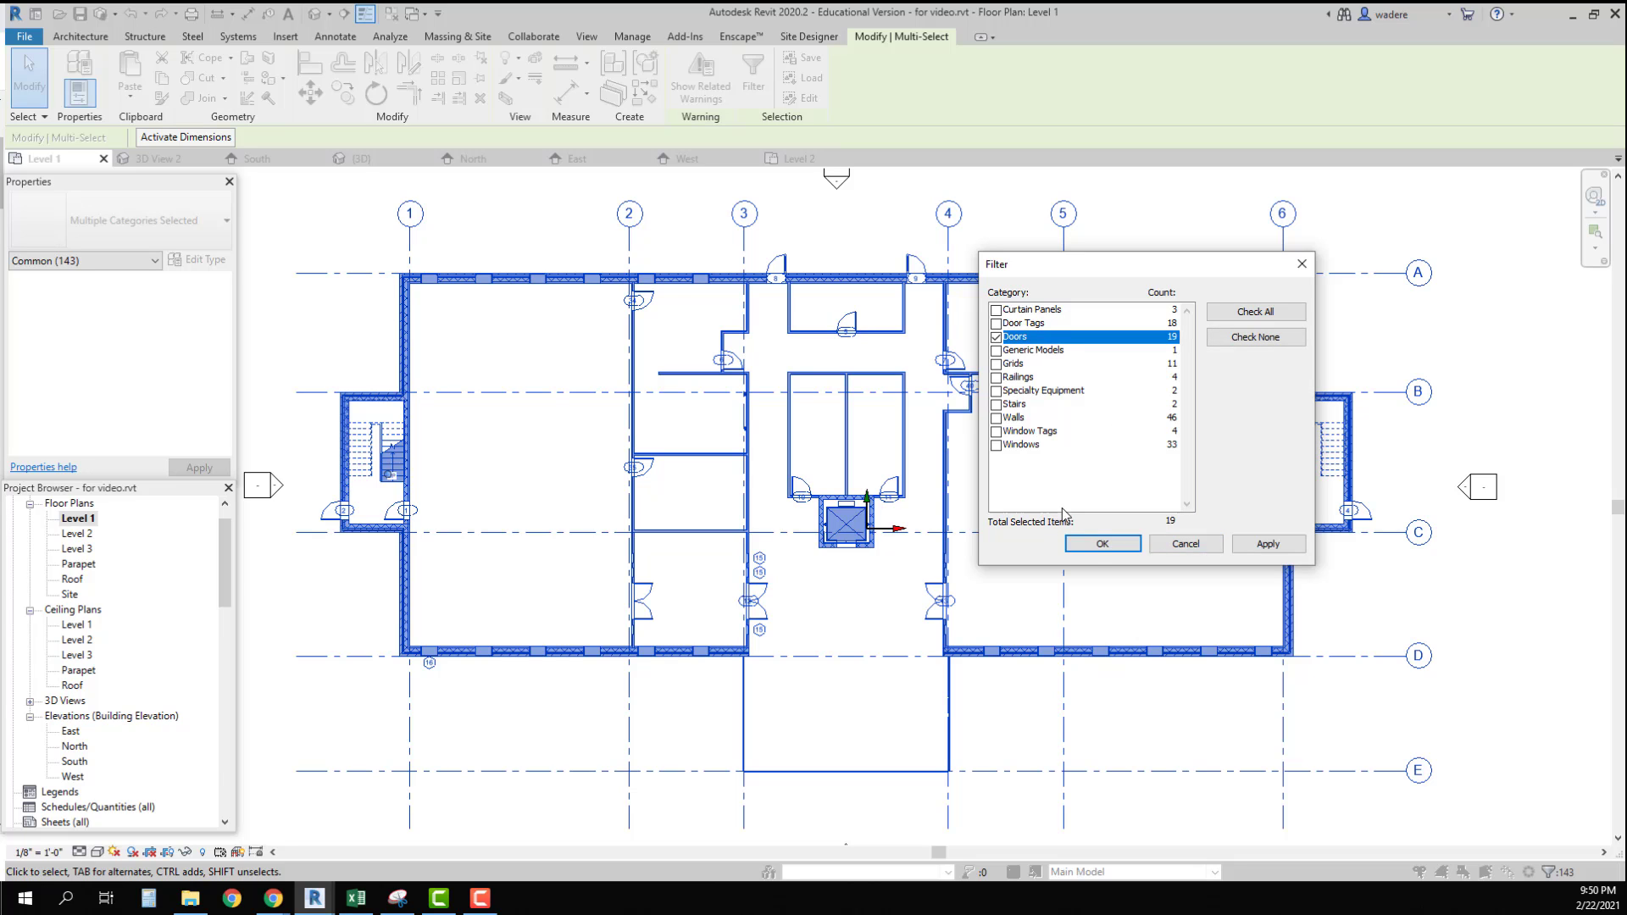
pyautogui.click(1102, 545)
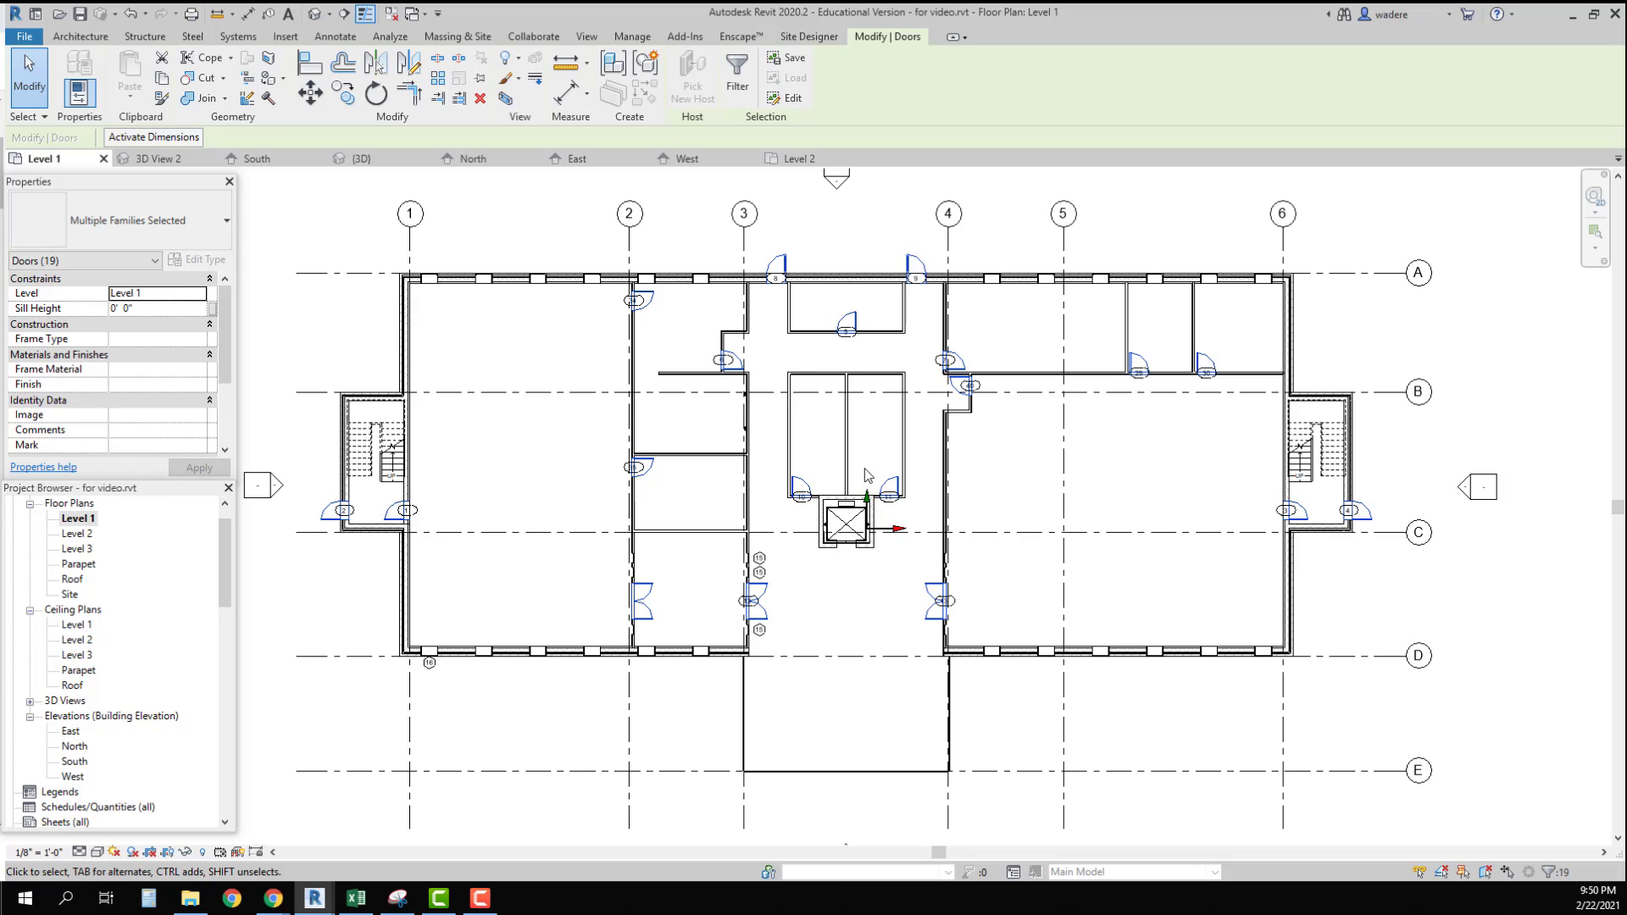
pyautogui.rightClick(785, 267)
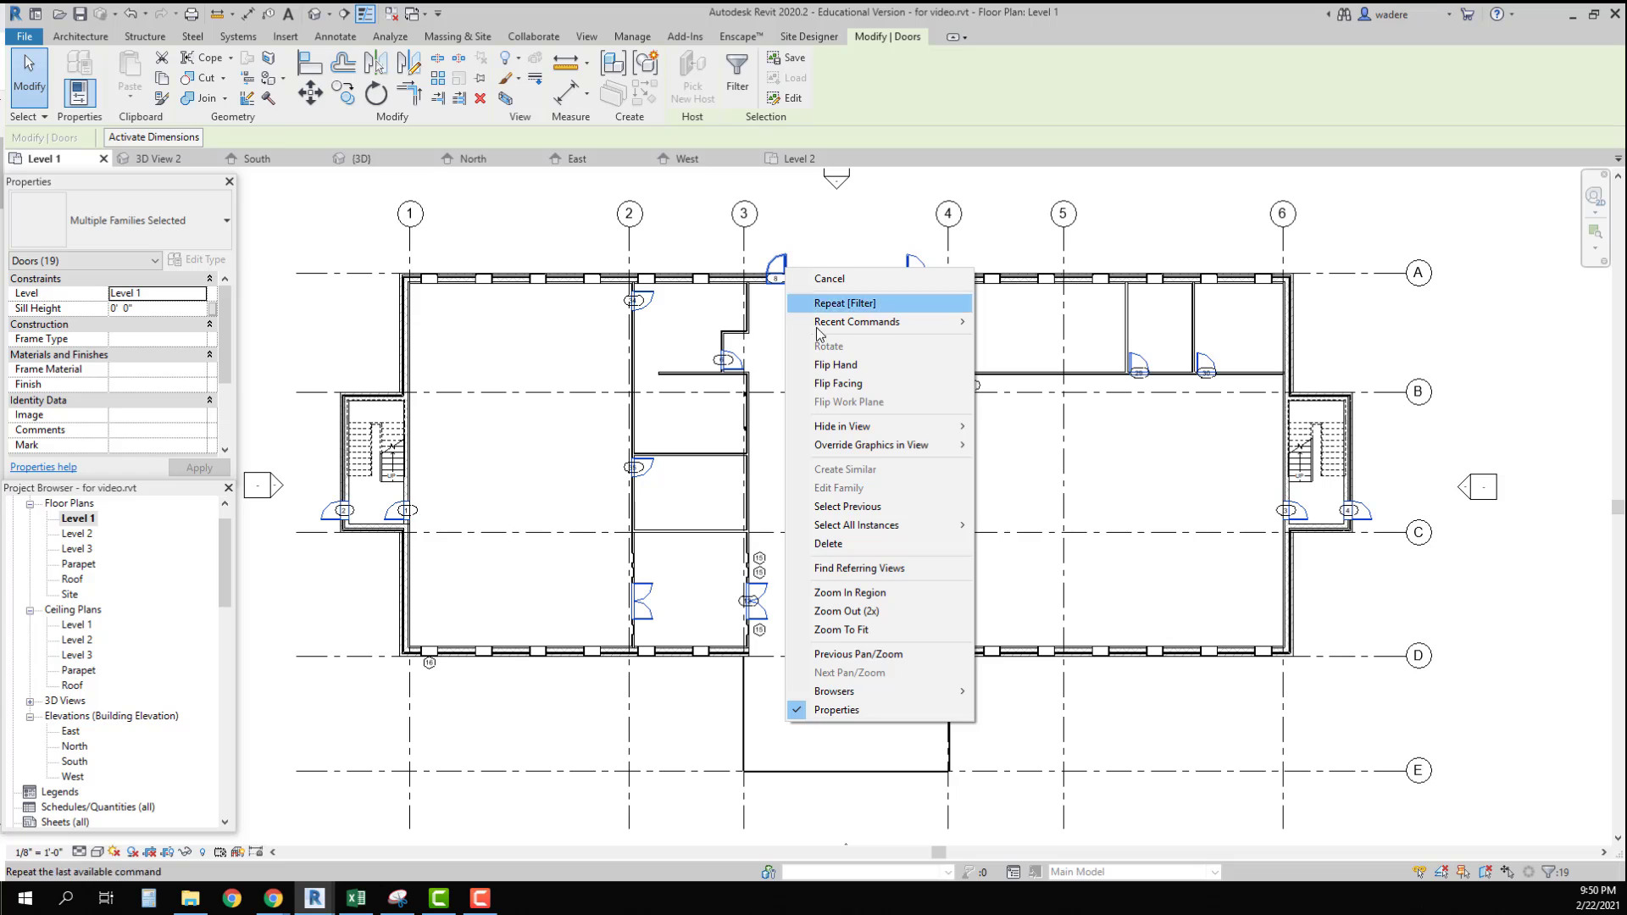
pyautogui.moveTo(847, 428)
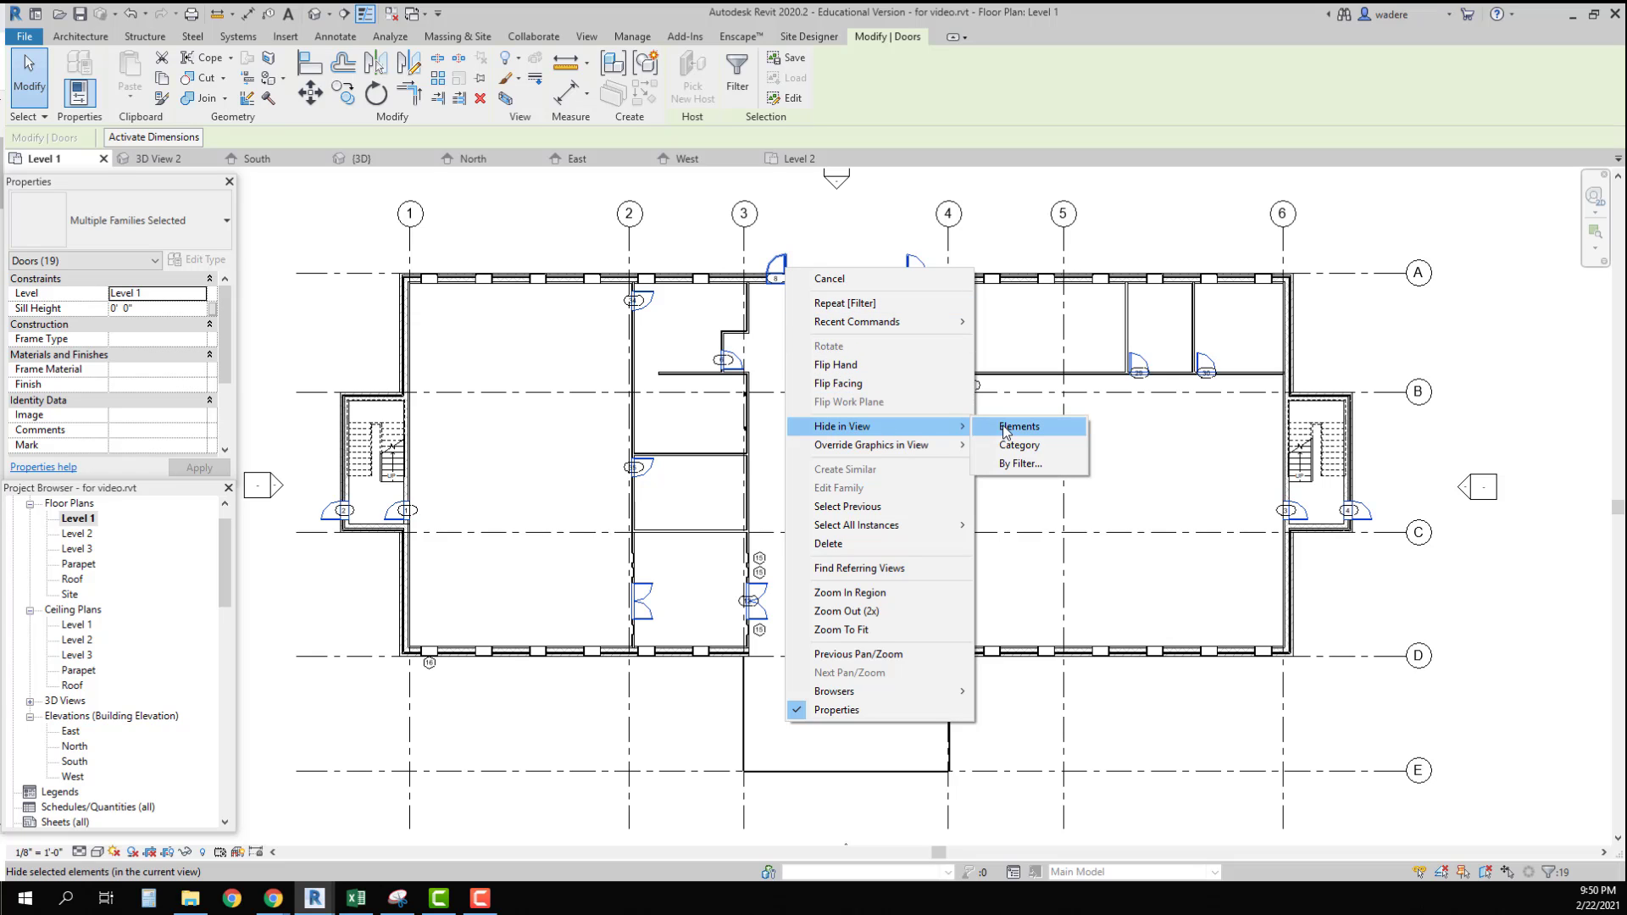
pyautogui.click(1021, 445)
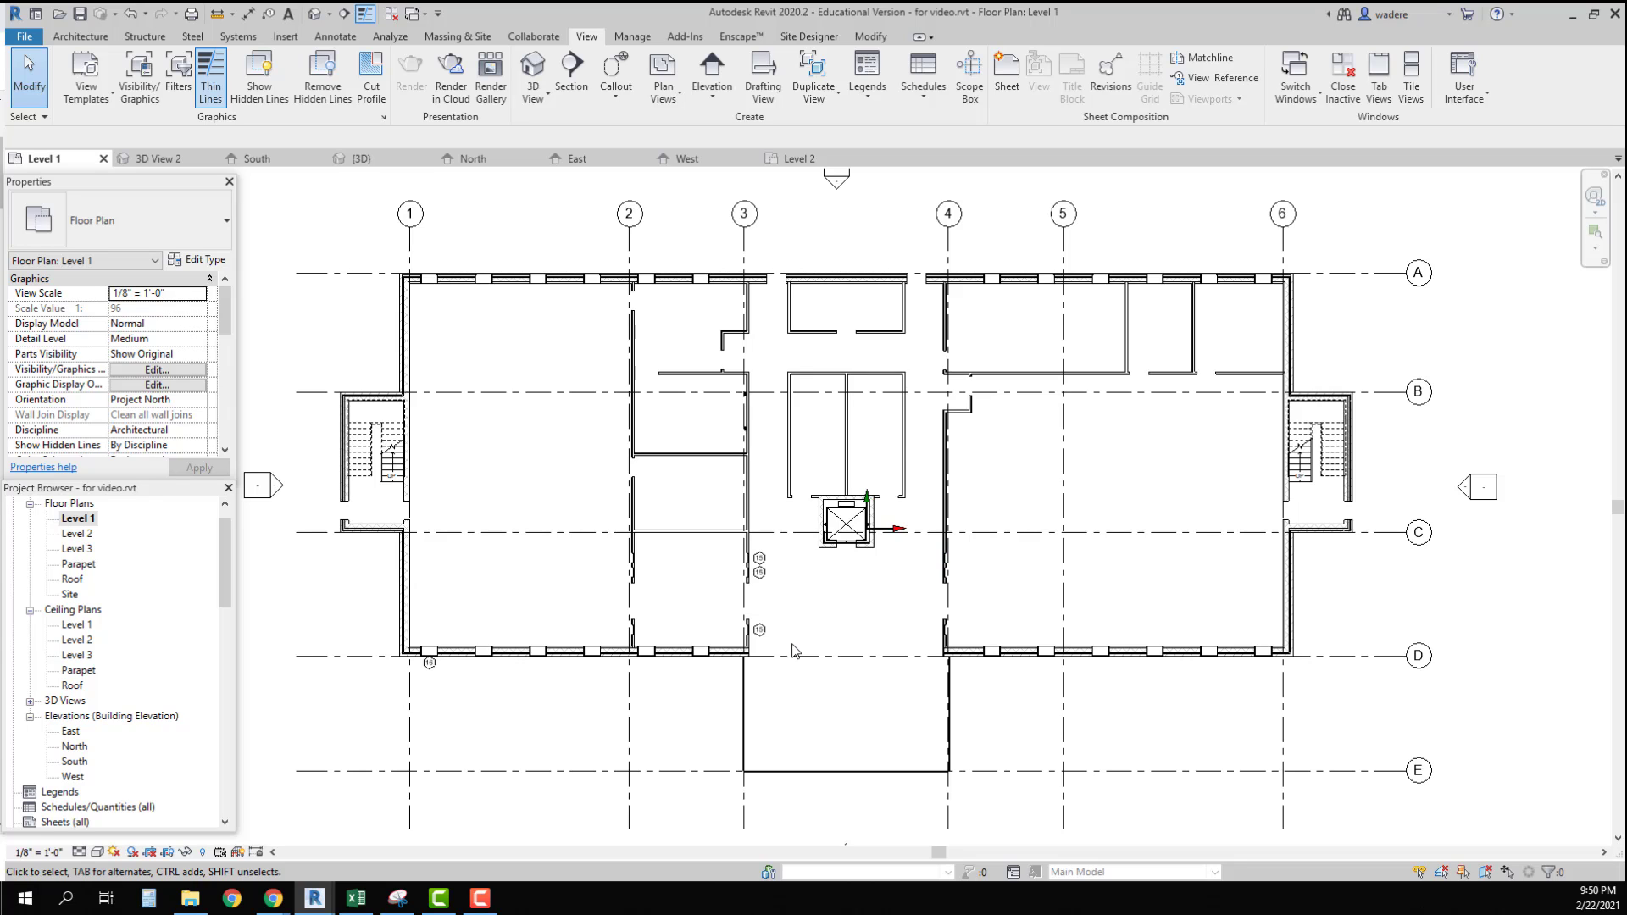
# Step: Undo hiding the door category in the Level 1 plan
pyautogui.moveTo(795, 651); pyautogui.dragTo(751, 543)
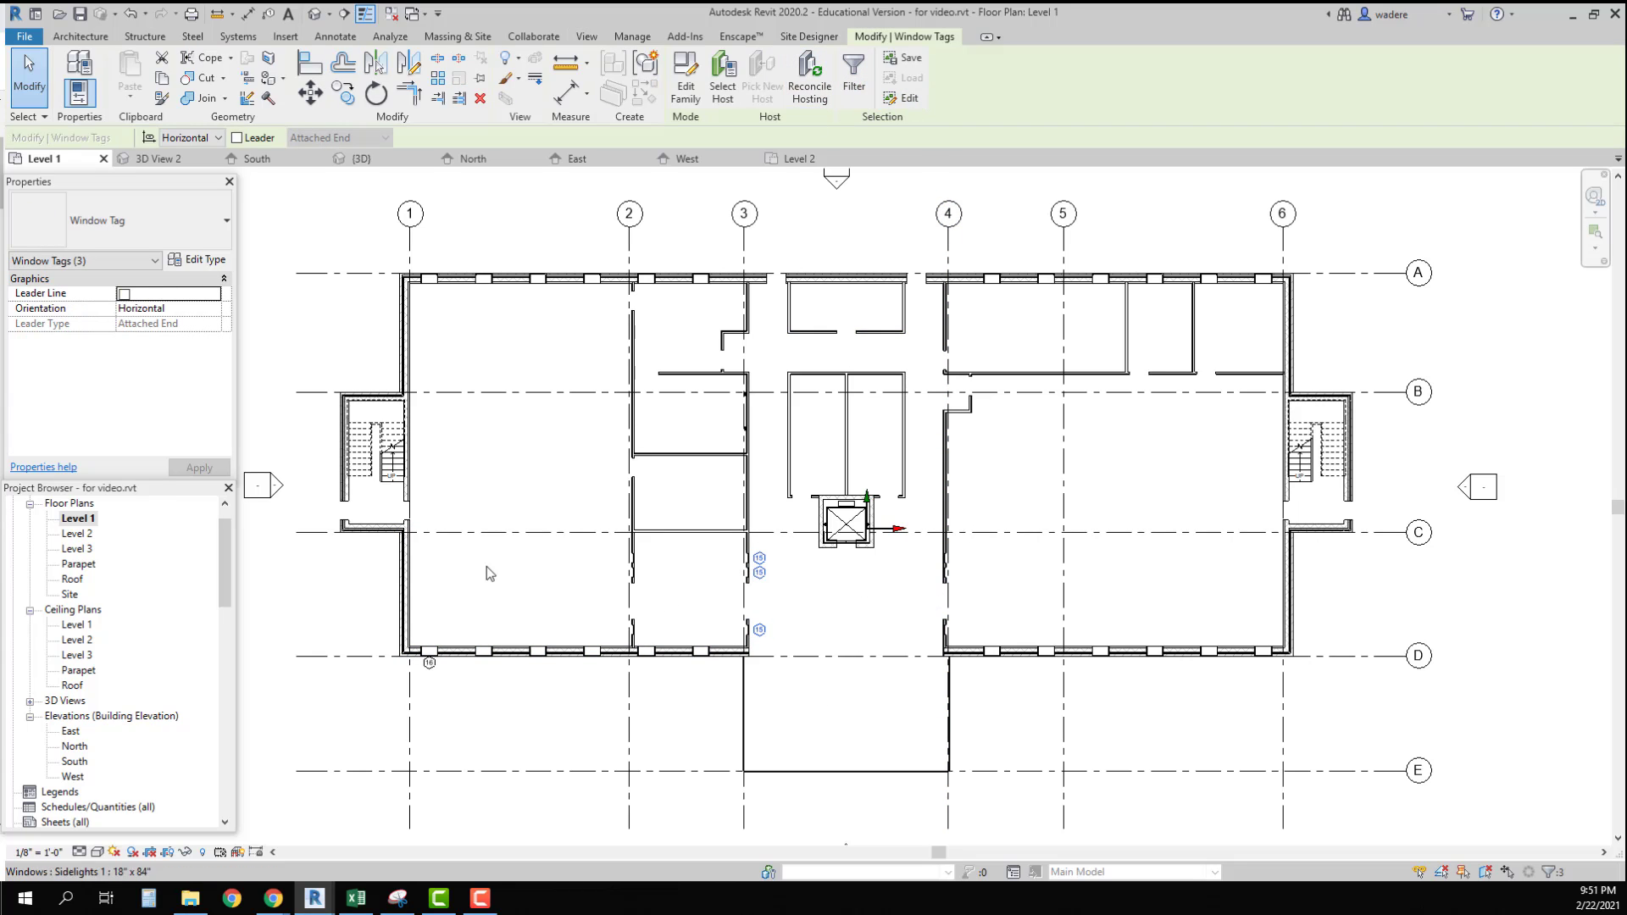
pyautogui.click(888, 612)
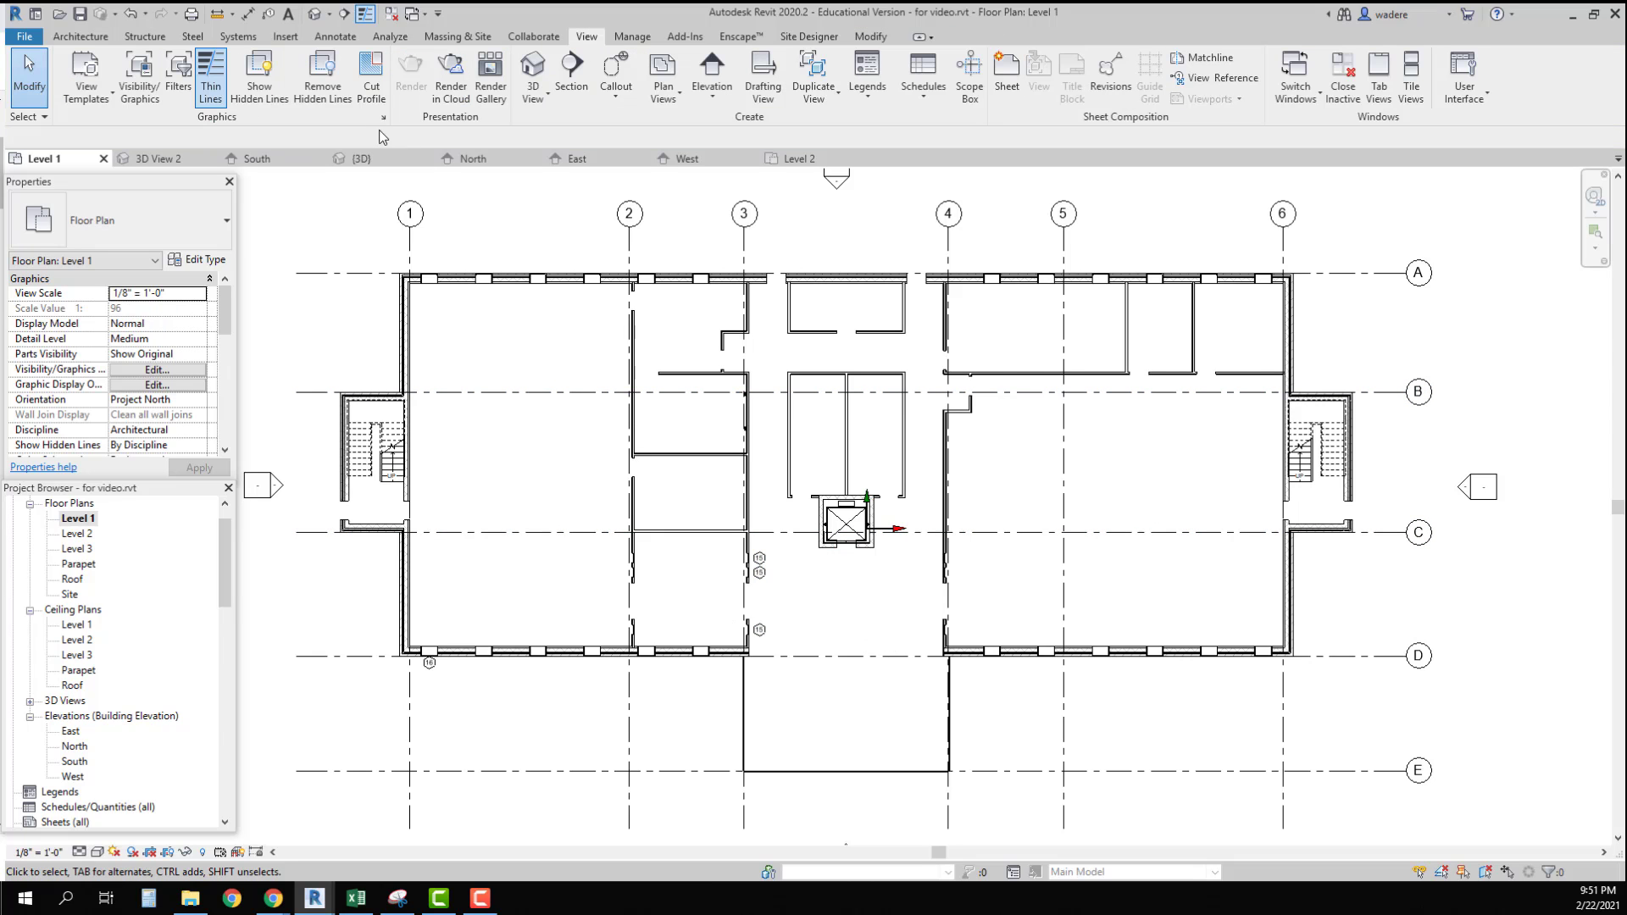
pyautogui.click(158, 15)
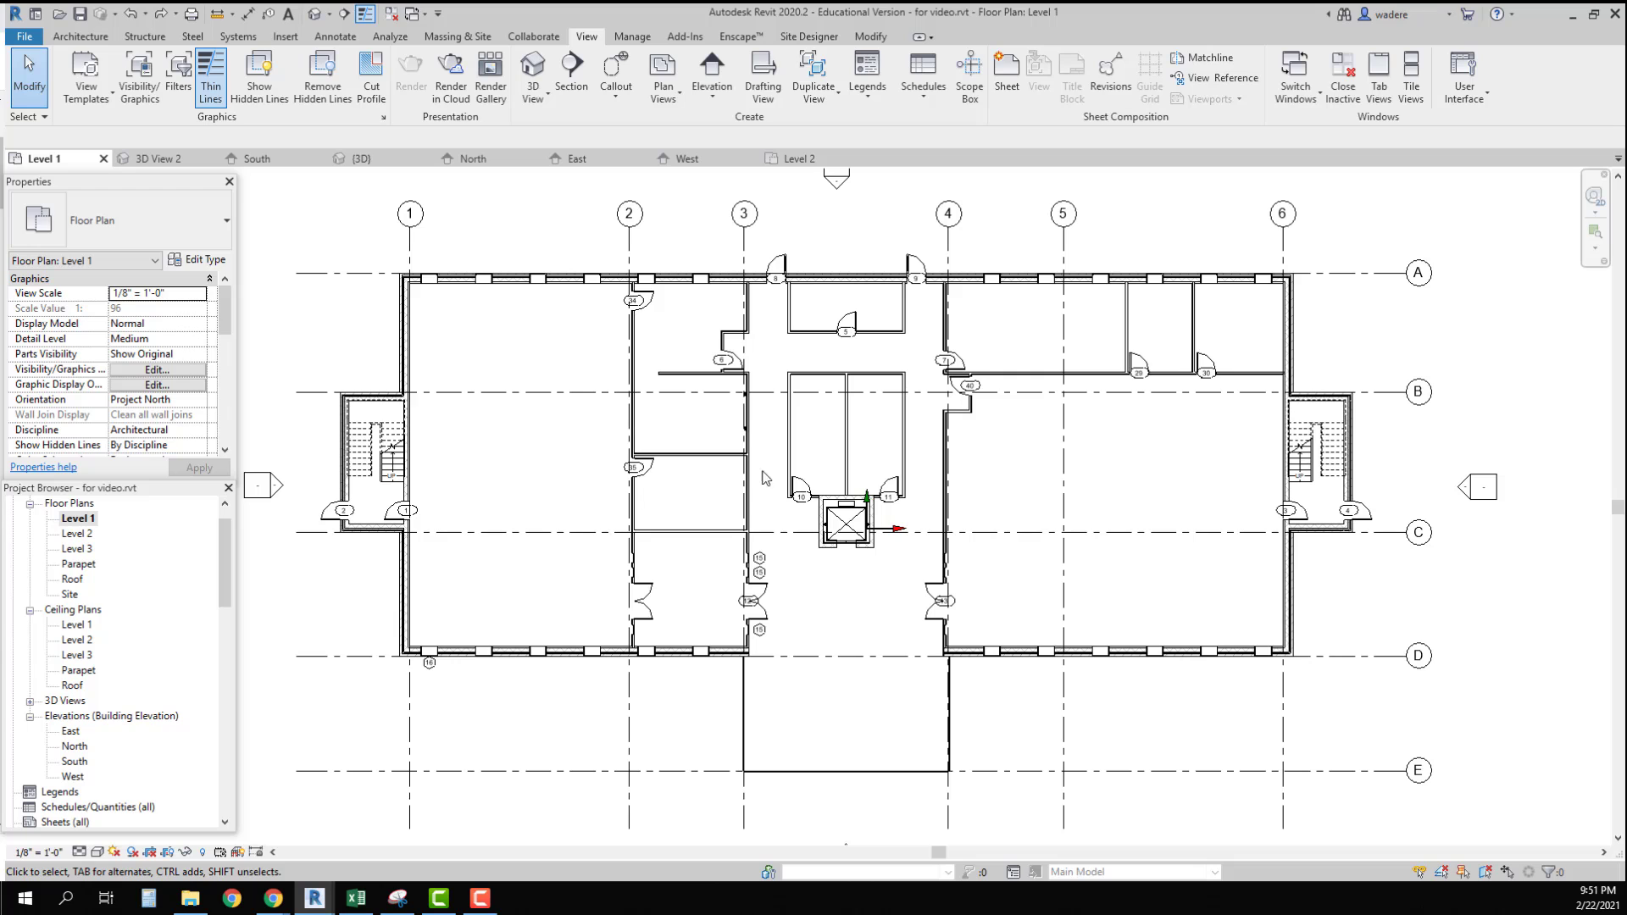
# Step: Select all exterior walls, including both stairwells and the curtain walls between grids D and E, and hide them as elements in the Level 1 view
pyautogui.click(454, 280)
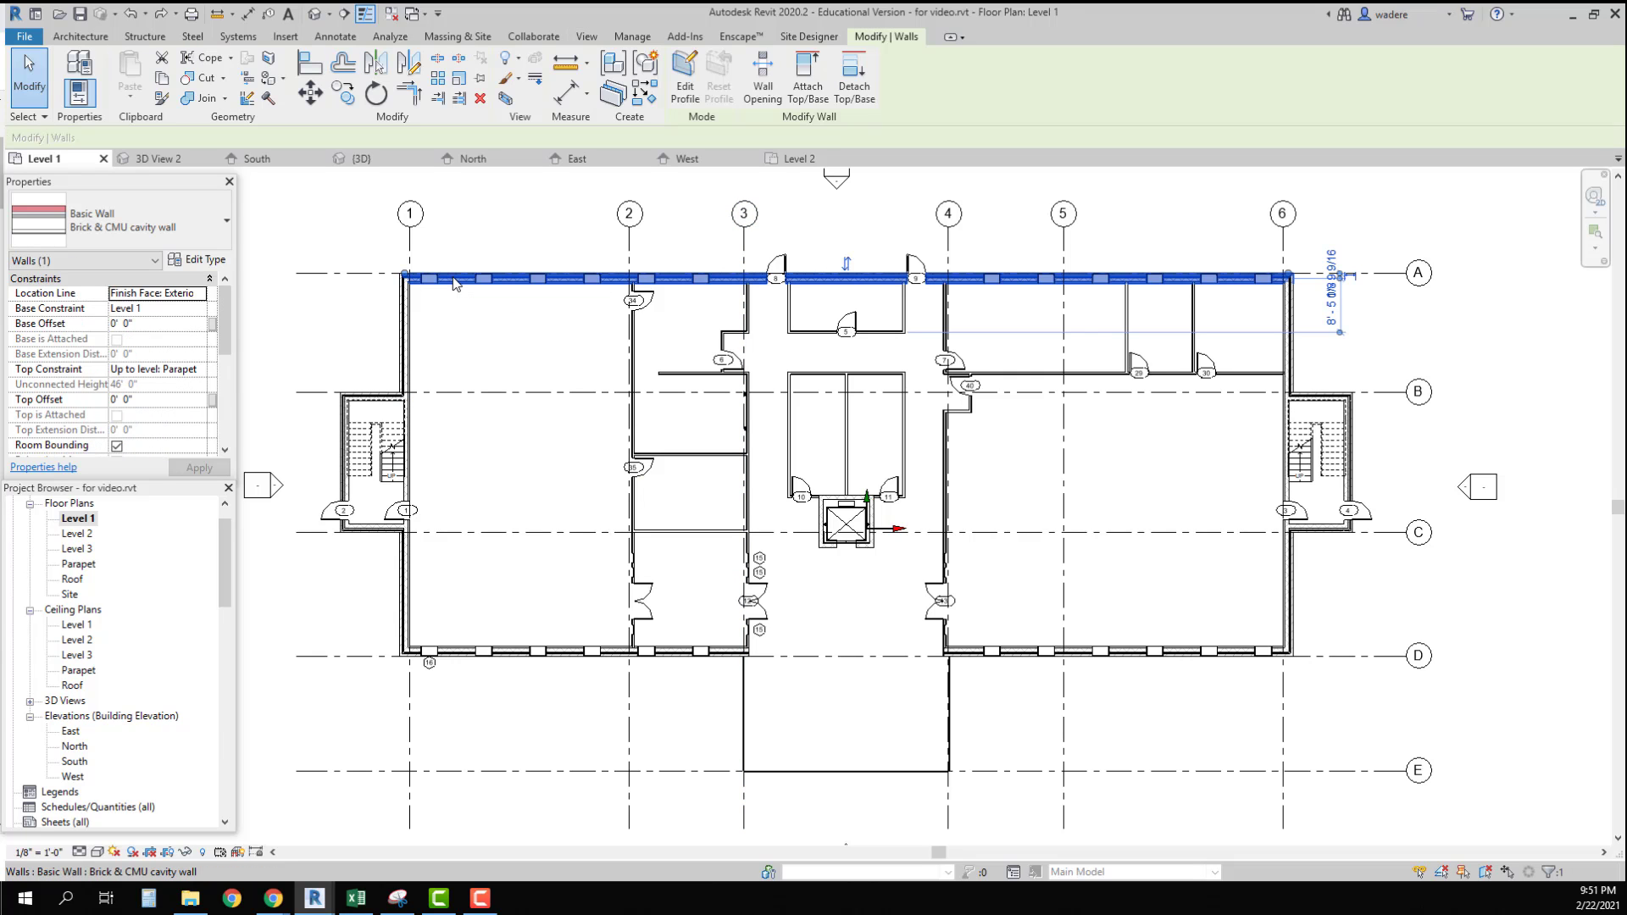
pyautogui.keyDown('ctrl'); pyautogui.click(406, 339); pyautogui.keyUp('ctrl')
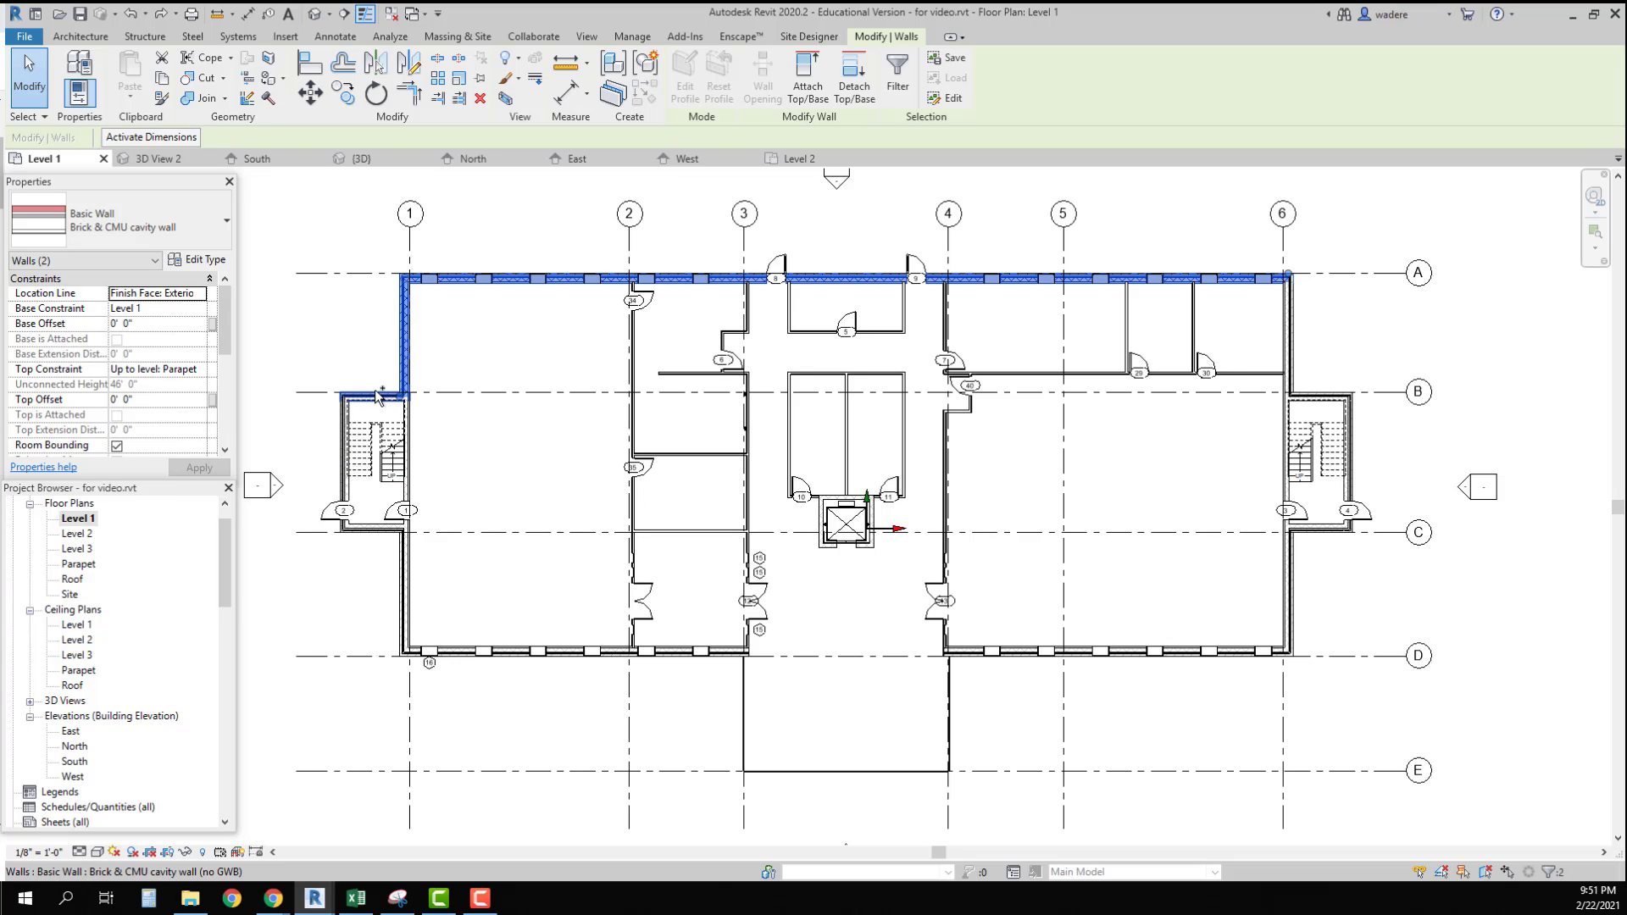
pyautogui.keyDown('ctrl'); pyautogui.click(377, 396); pyautogui.keyUp('ctrl')
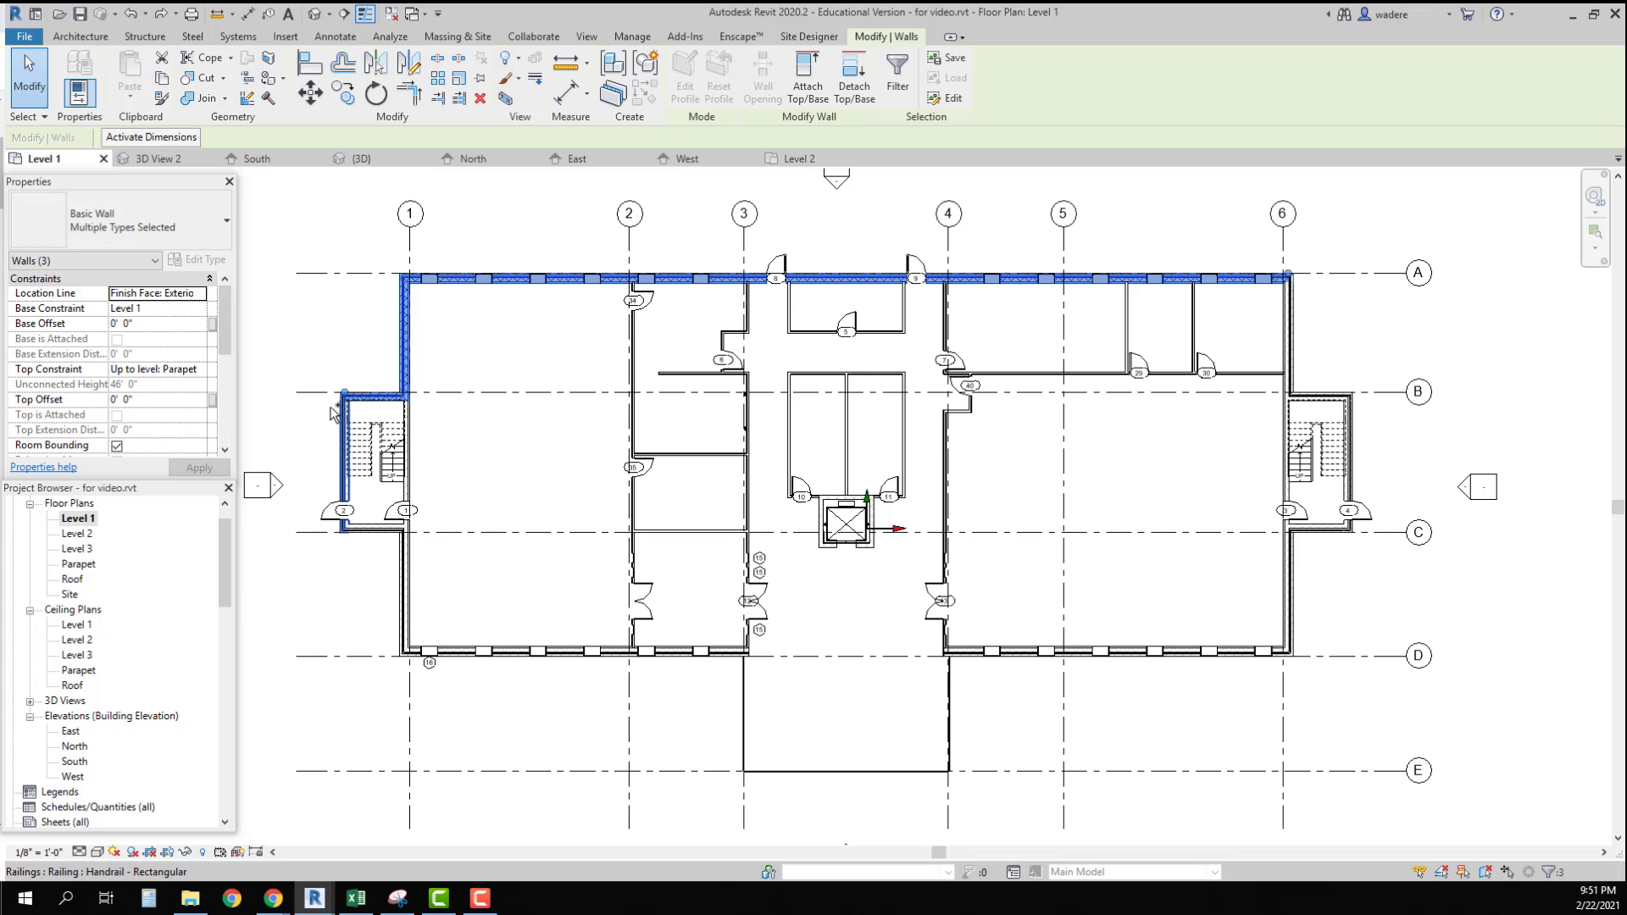
pyautogui.keyDown('ctrl'); pyautogui.click(375, 527); pyautogui.keyUp('ctrl')
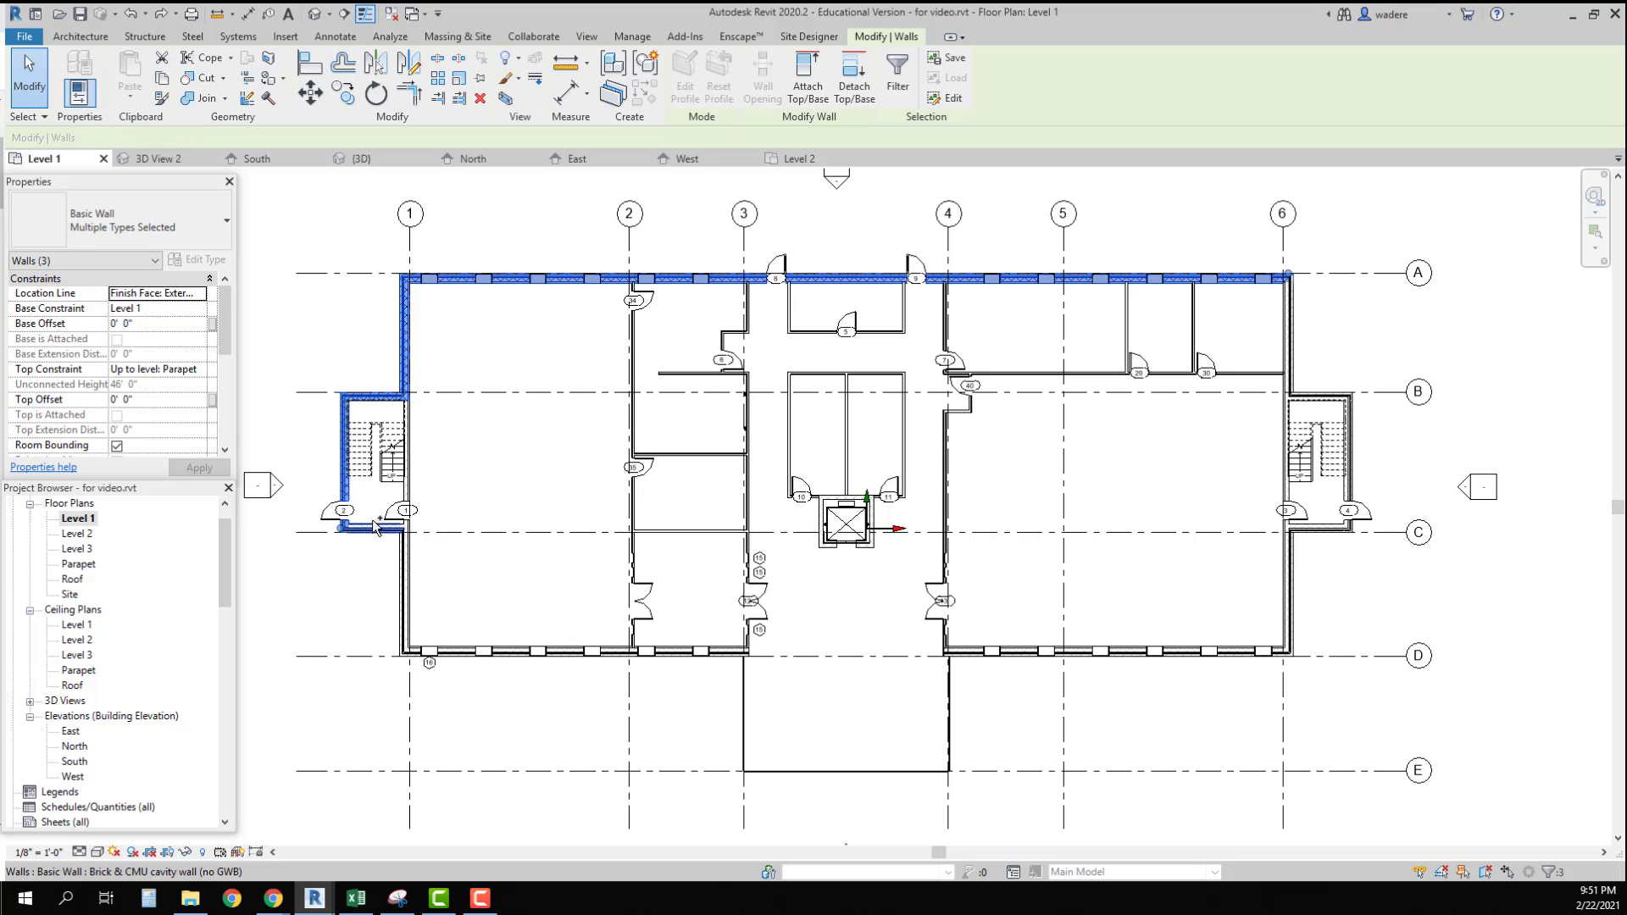
pyautogui.keyDown('ctrl'); pyautogui.click(376, 527); pyautogui.keyUp('ctrl')
pyautogui.keyDown('ctrl'); pyautogui.click(405, 566); pyautogui.keyUp('ctrl')
pyautogui.keyDown('ctrl'); pyautogui.click(462, 651); pyautogui.keyUp('ctrl')
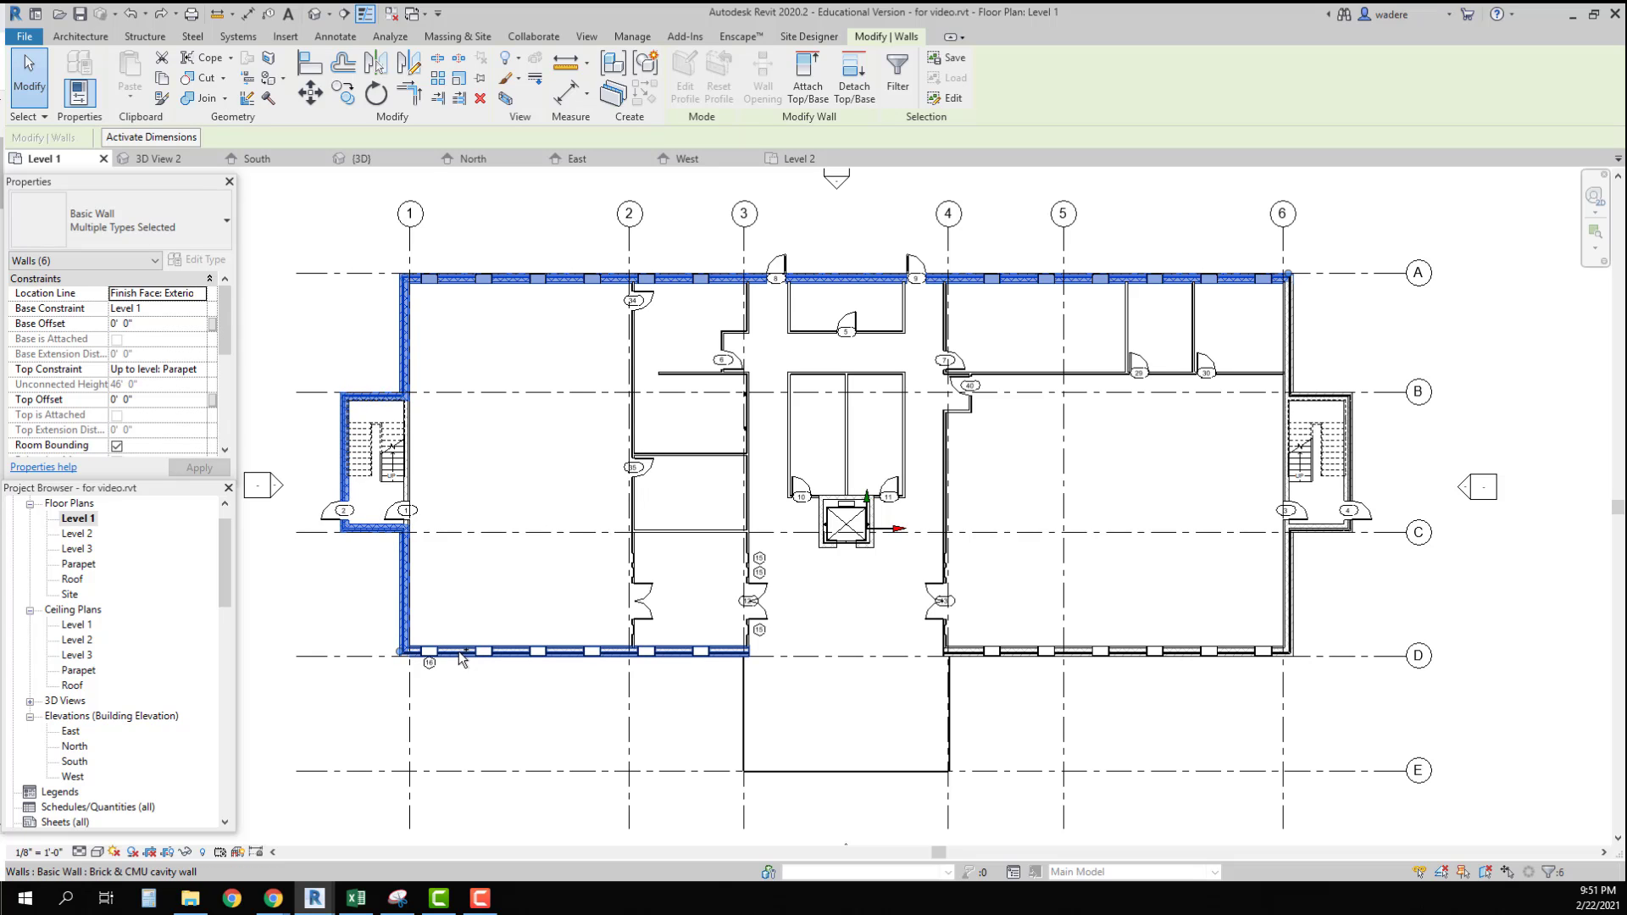
pyautogui.keyDown('ctrl'); pyautogui.click(1246, 644); pyautogui.keyUp('ctrl')
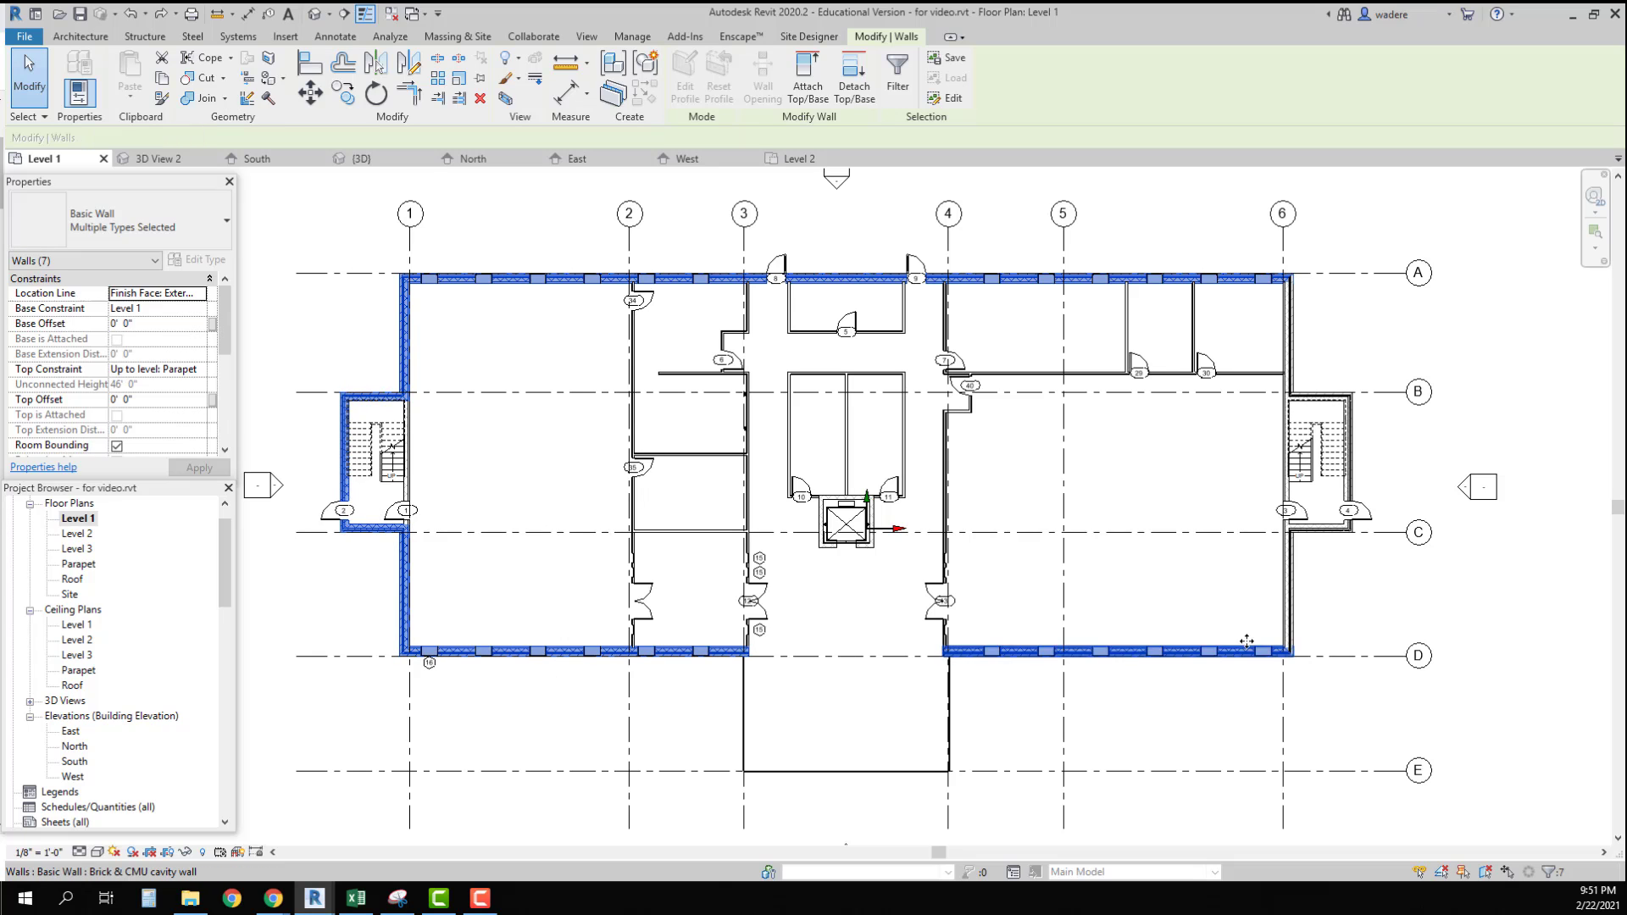
pyautogui.keyDown('ctrl'); pyautogui.click(1286, 593); pyautogui.keyUp('ctrl')
pyautogui.keyDown('ctrl'); pyautogui.click(1319, 527); pyautogui.keyUp('ctrl')
pyautogui.keyDown('ctrl'); pyautogui.click(1351, 483); pyautogui.keyUp('ctrl')
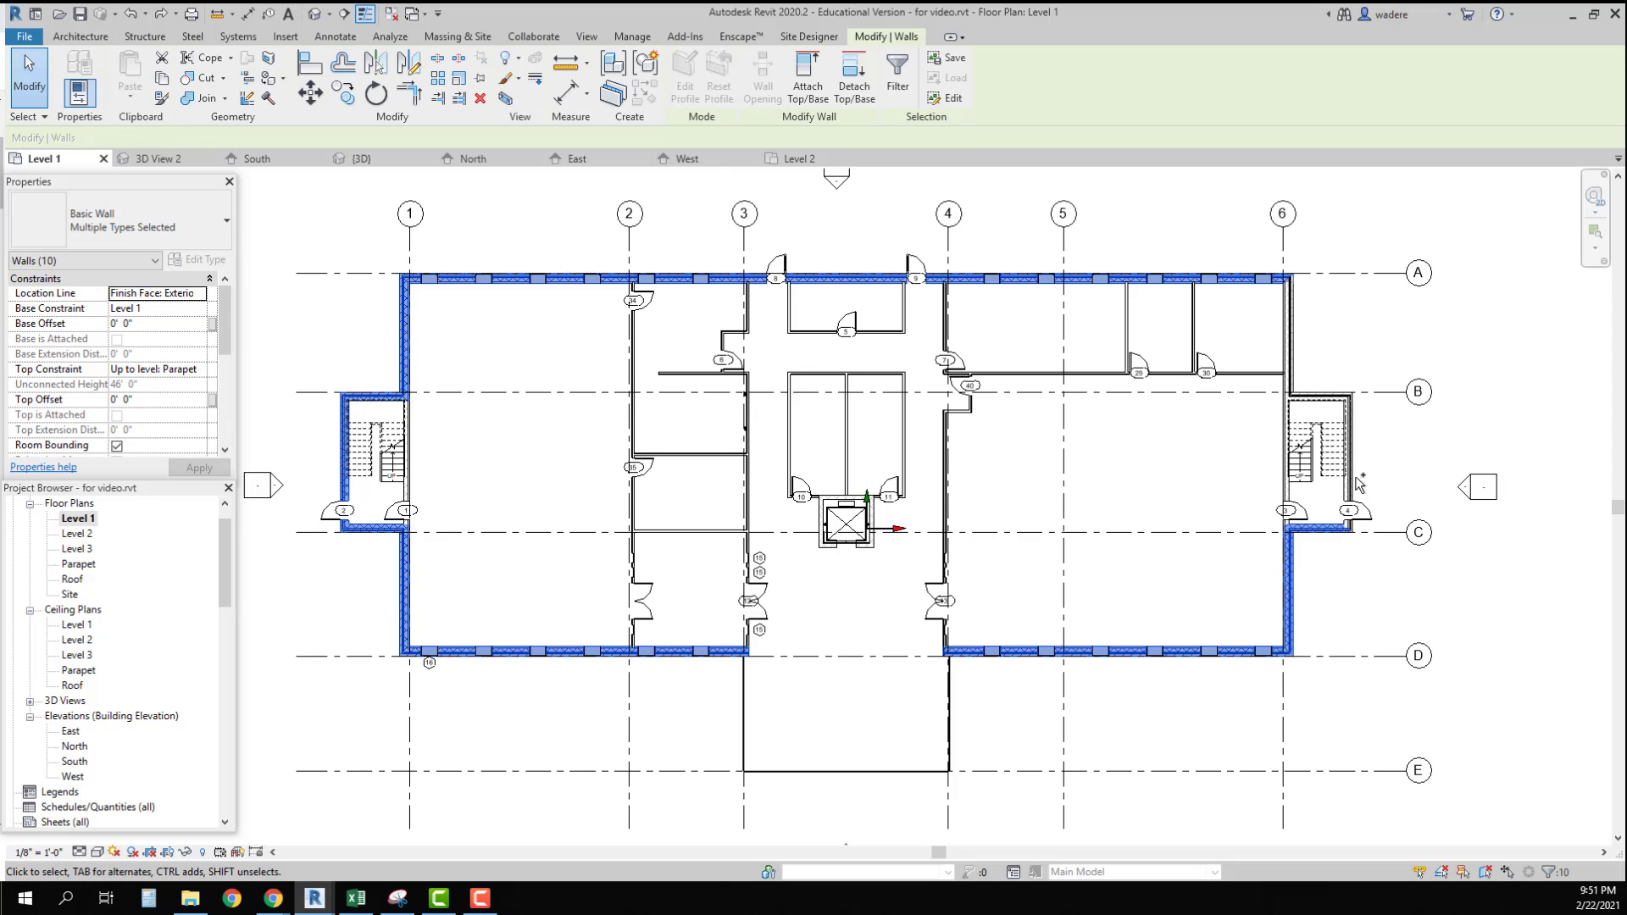
pyautogui.keyDown('ctrl'); pyautogui.click(1327, 405); pyautogui.keyUp('ctrl')
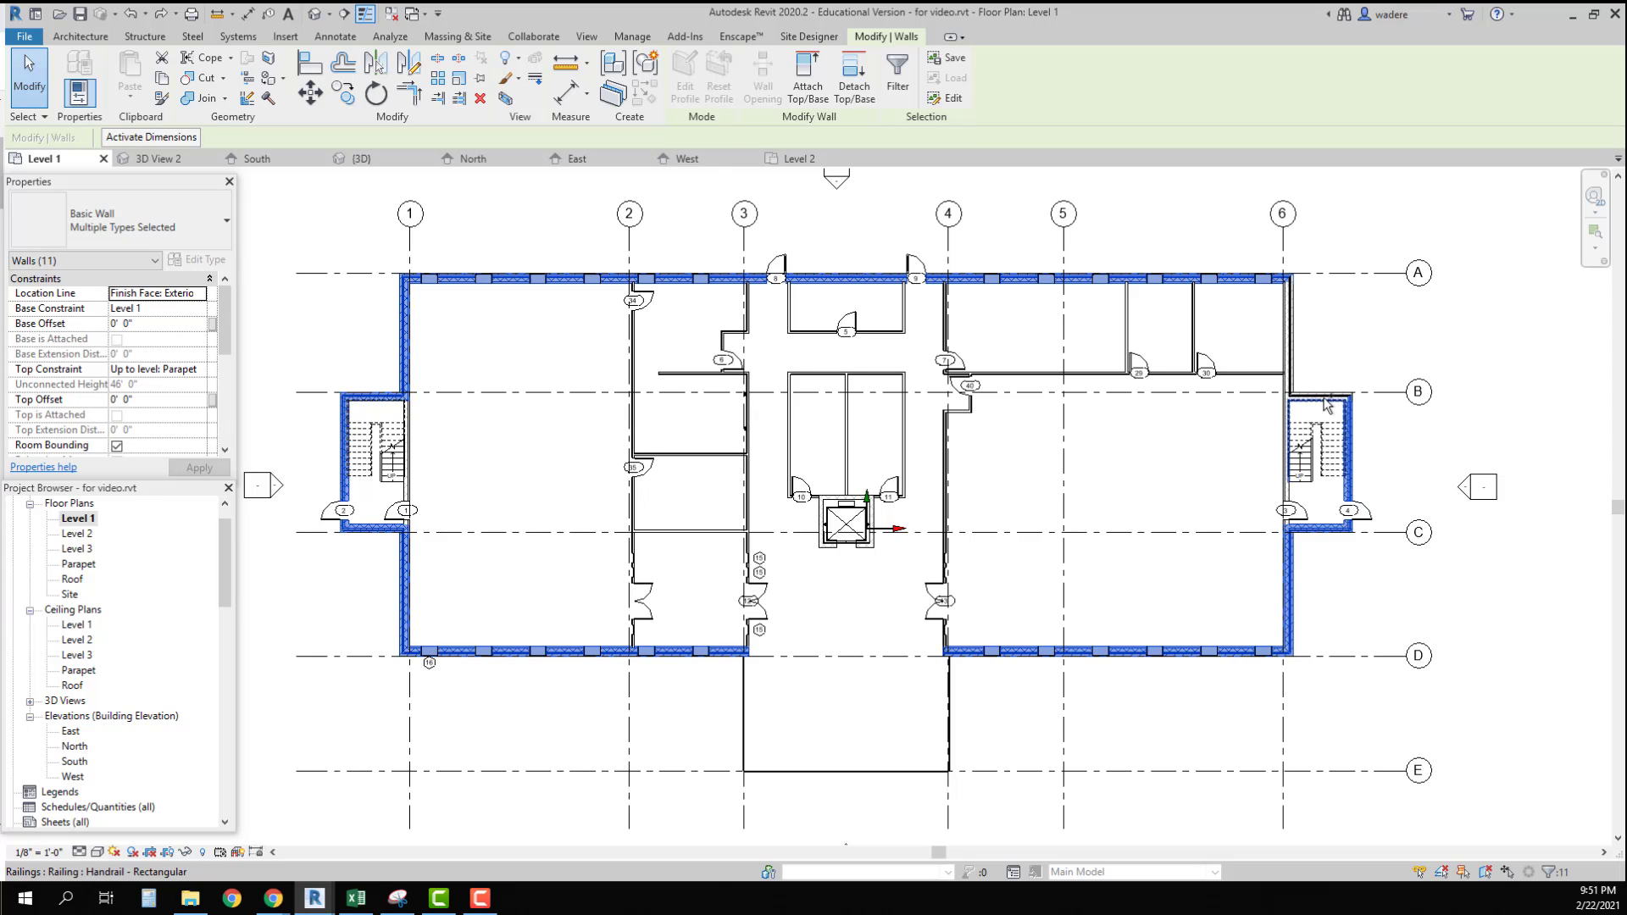
pyautogui.keyDown('ctrl'); pyautogui.click(1289, 339); pyautogui.keyUp('ctrl')
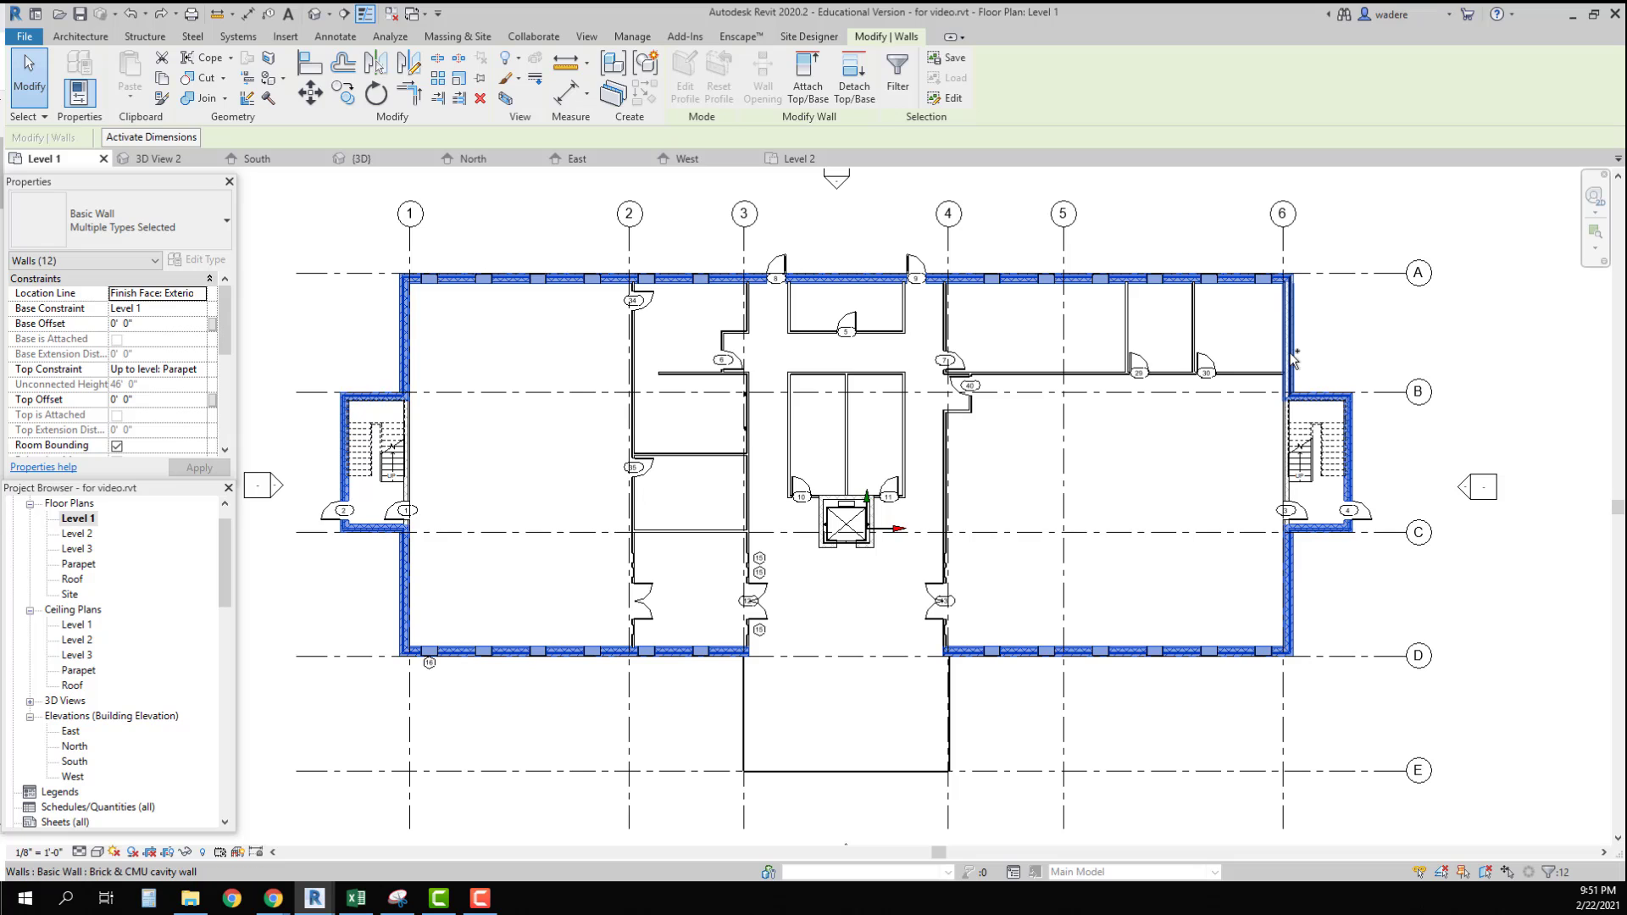
pyautogui.keyDown('ctrl'); pyautogui.click(948, 711); pyautogui.keyUp('ctrl')
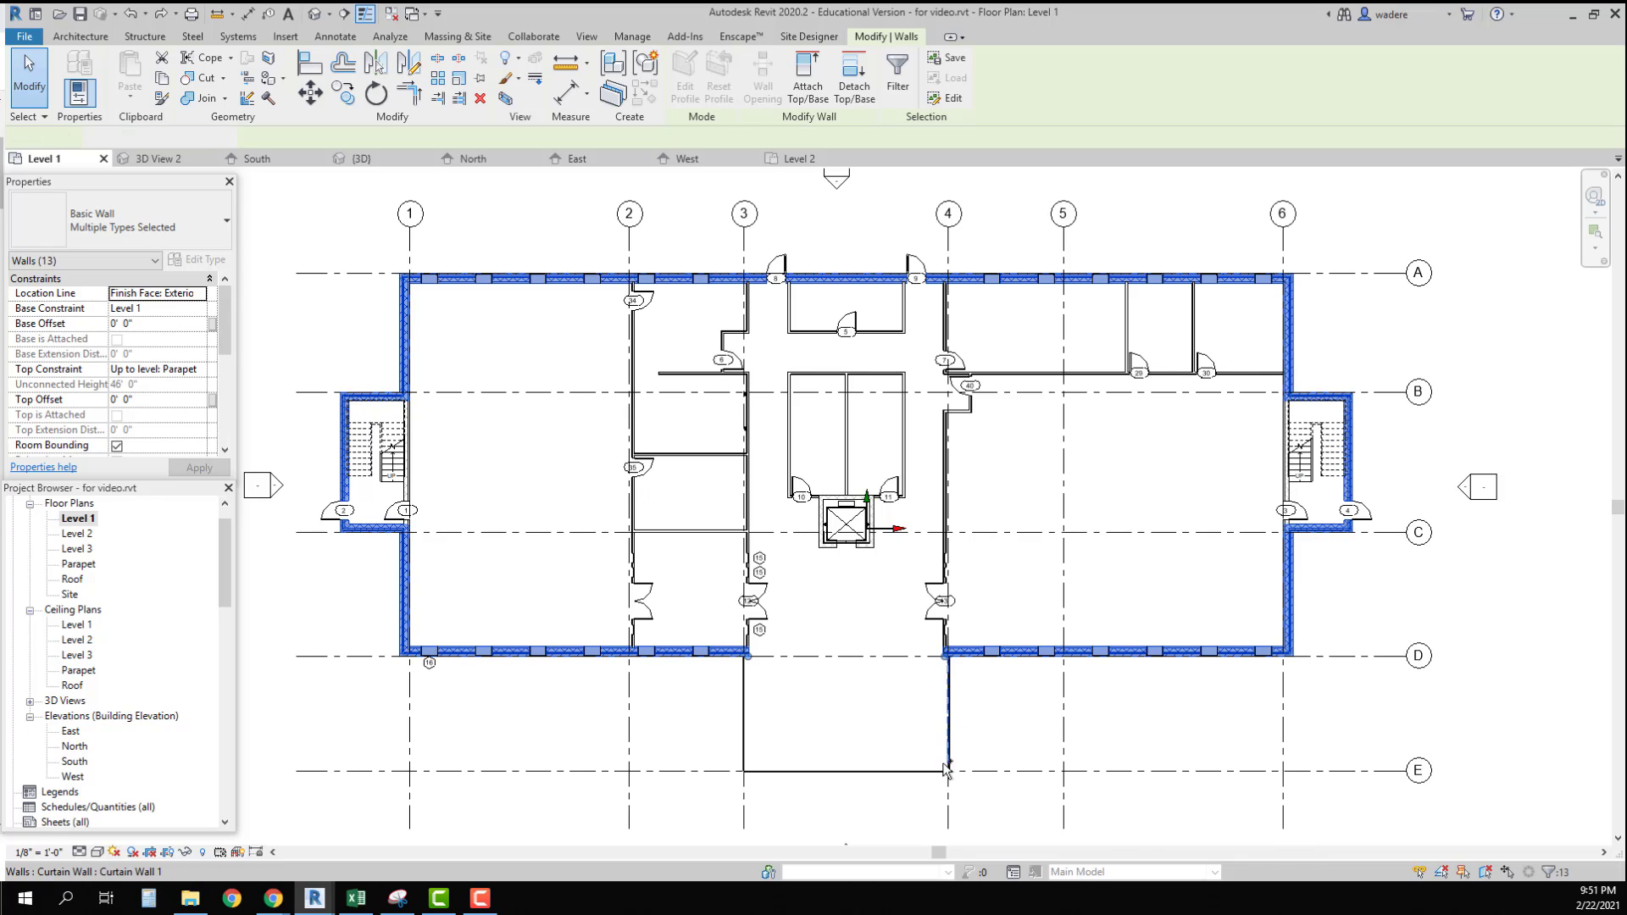
pyautogui.keyDown('ctrl'); pyautogui.click(882, 771); pyautogui.keyUp('ctrl')
pyautogui.keyDown('ctrl'); pyautogui.click(743, 716); pyautogui.keyUp('ctrl')
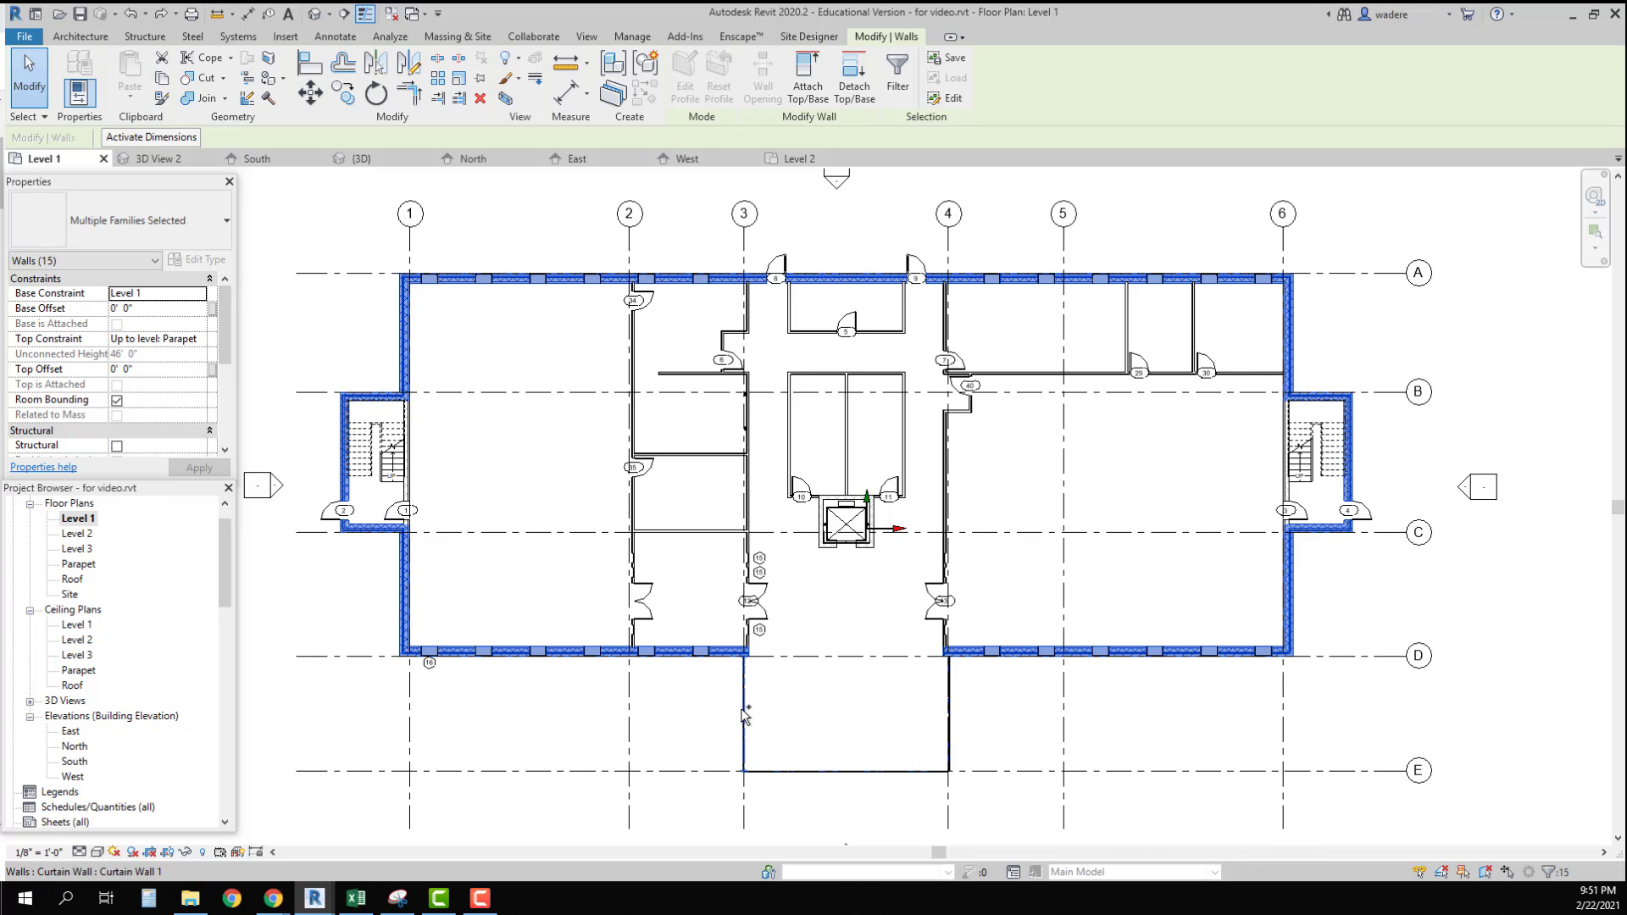
pyautogui.keyDown('ctrl'); pyautogui.click(712, 278); pyautogui.keyUp('ctrl')
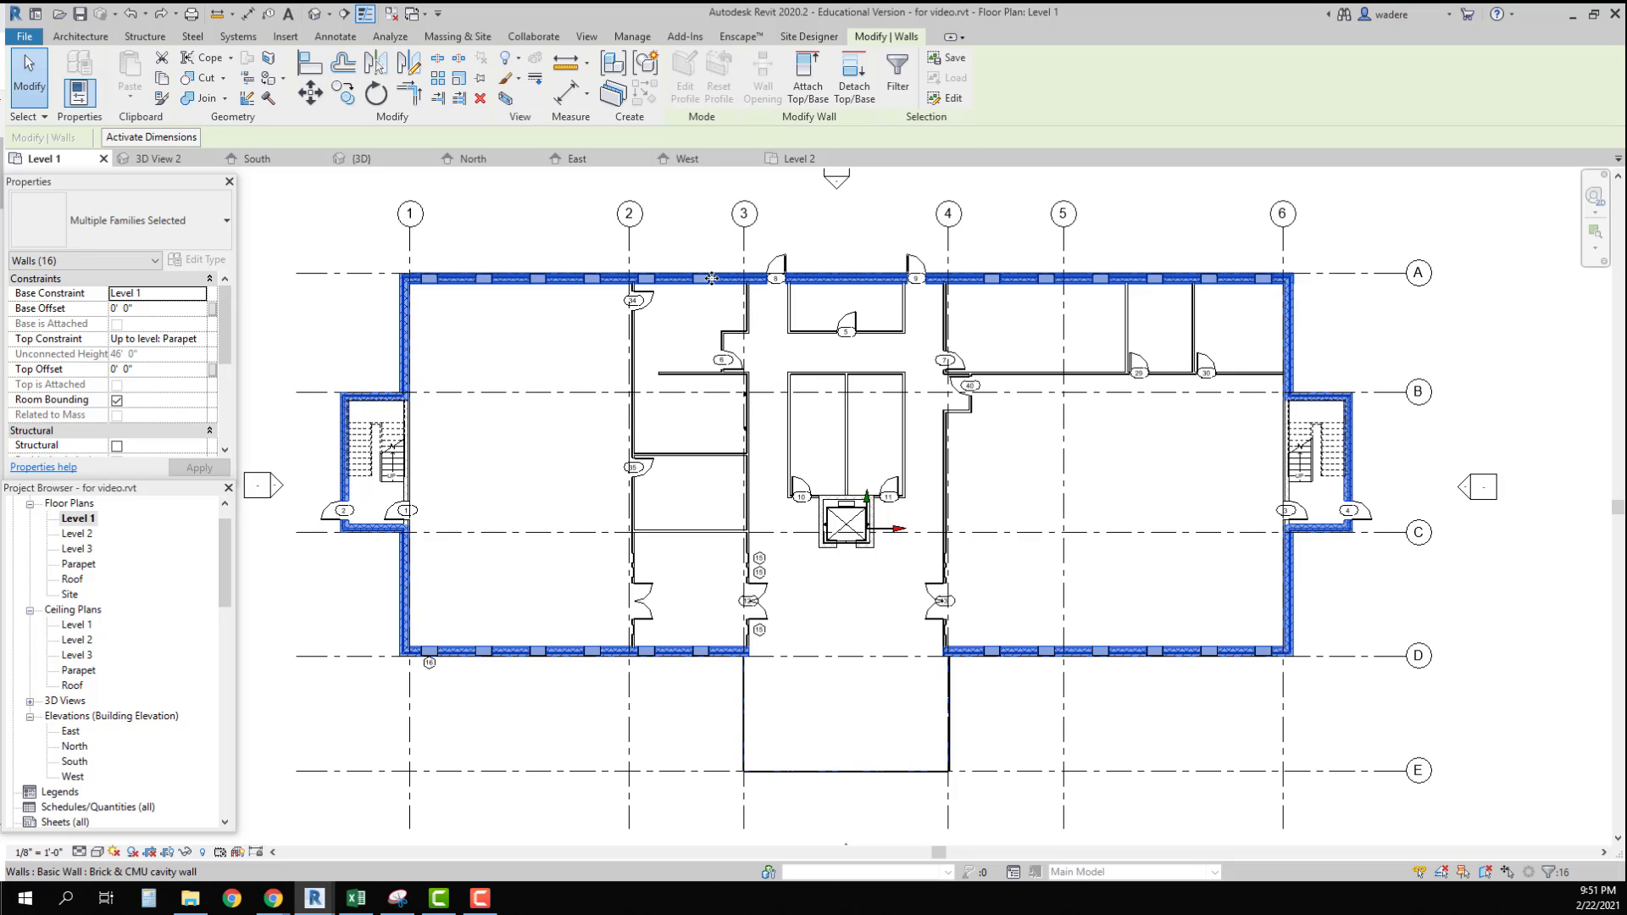
pyautogui.rightClick(673, 278)
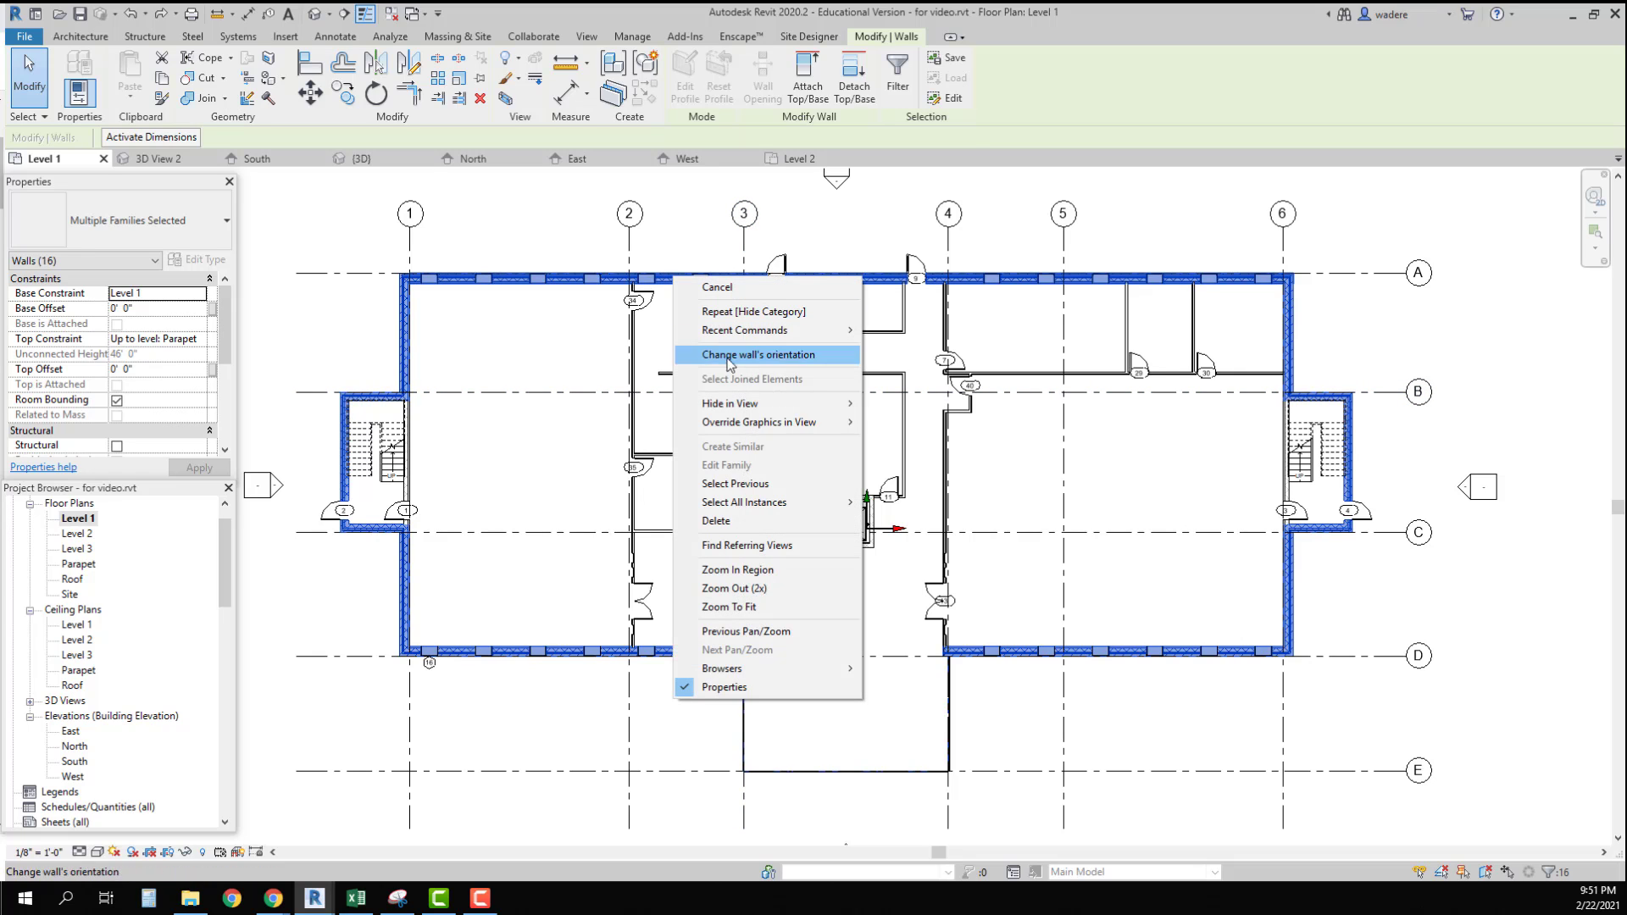
pyautogui.moveTo(753, 407)
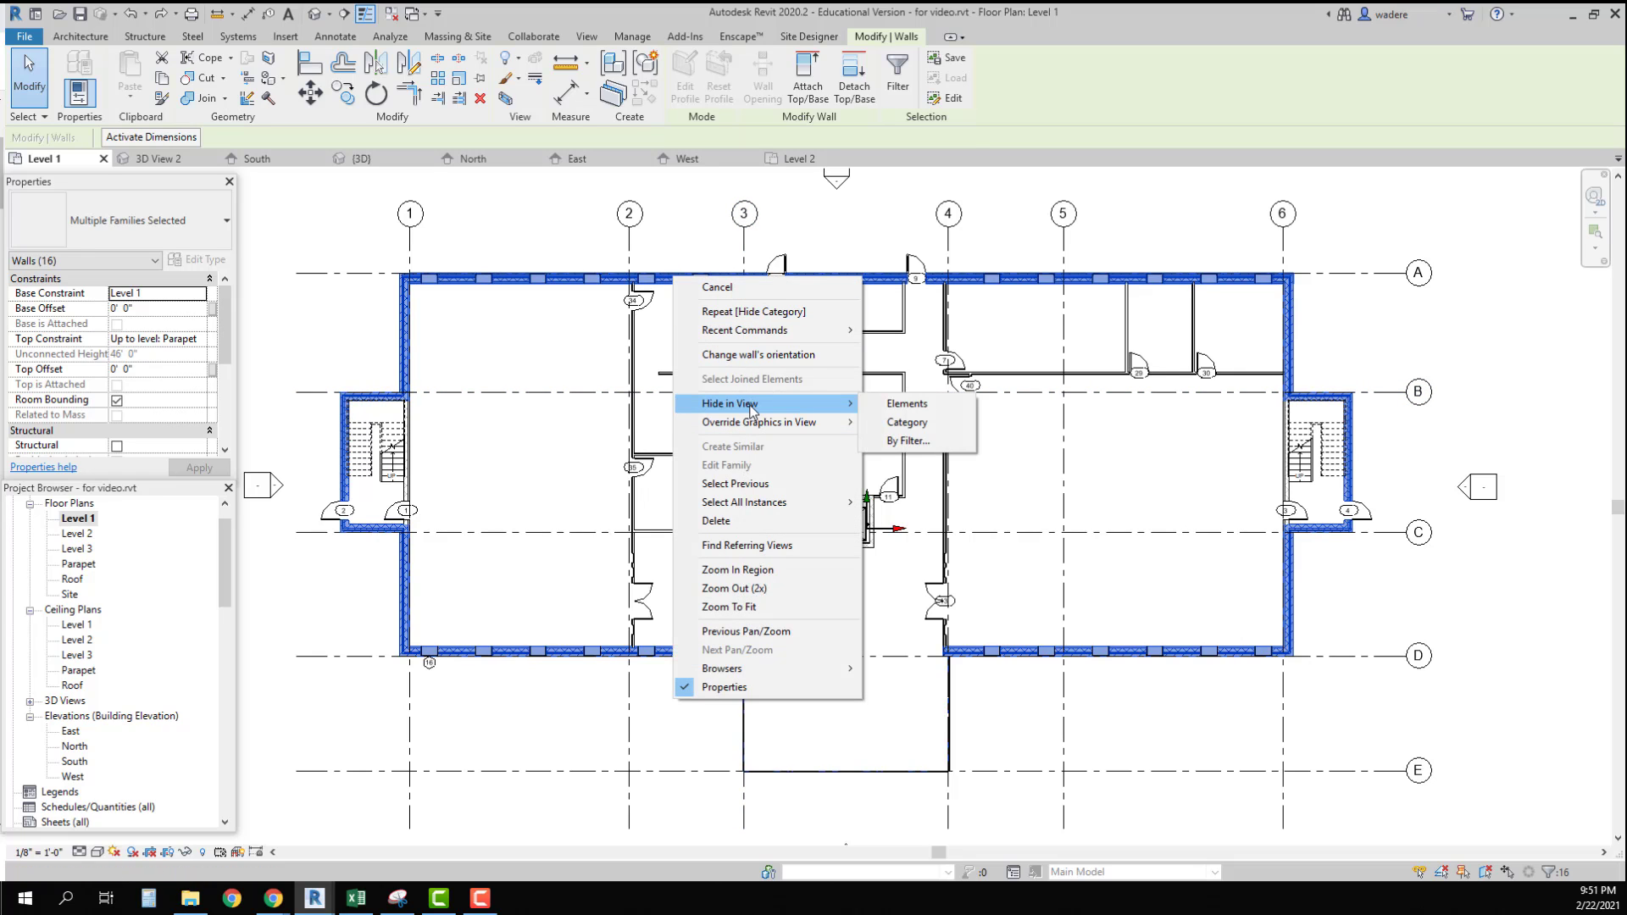
pyautogui.click(907, 405)
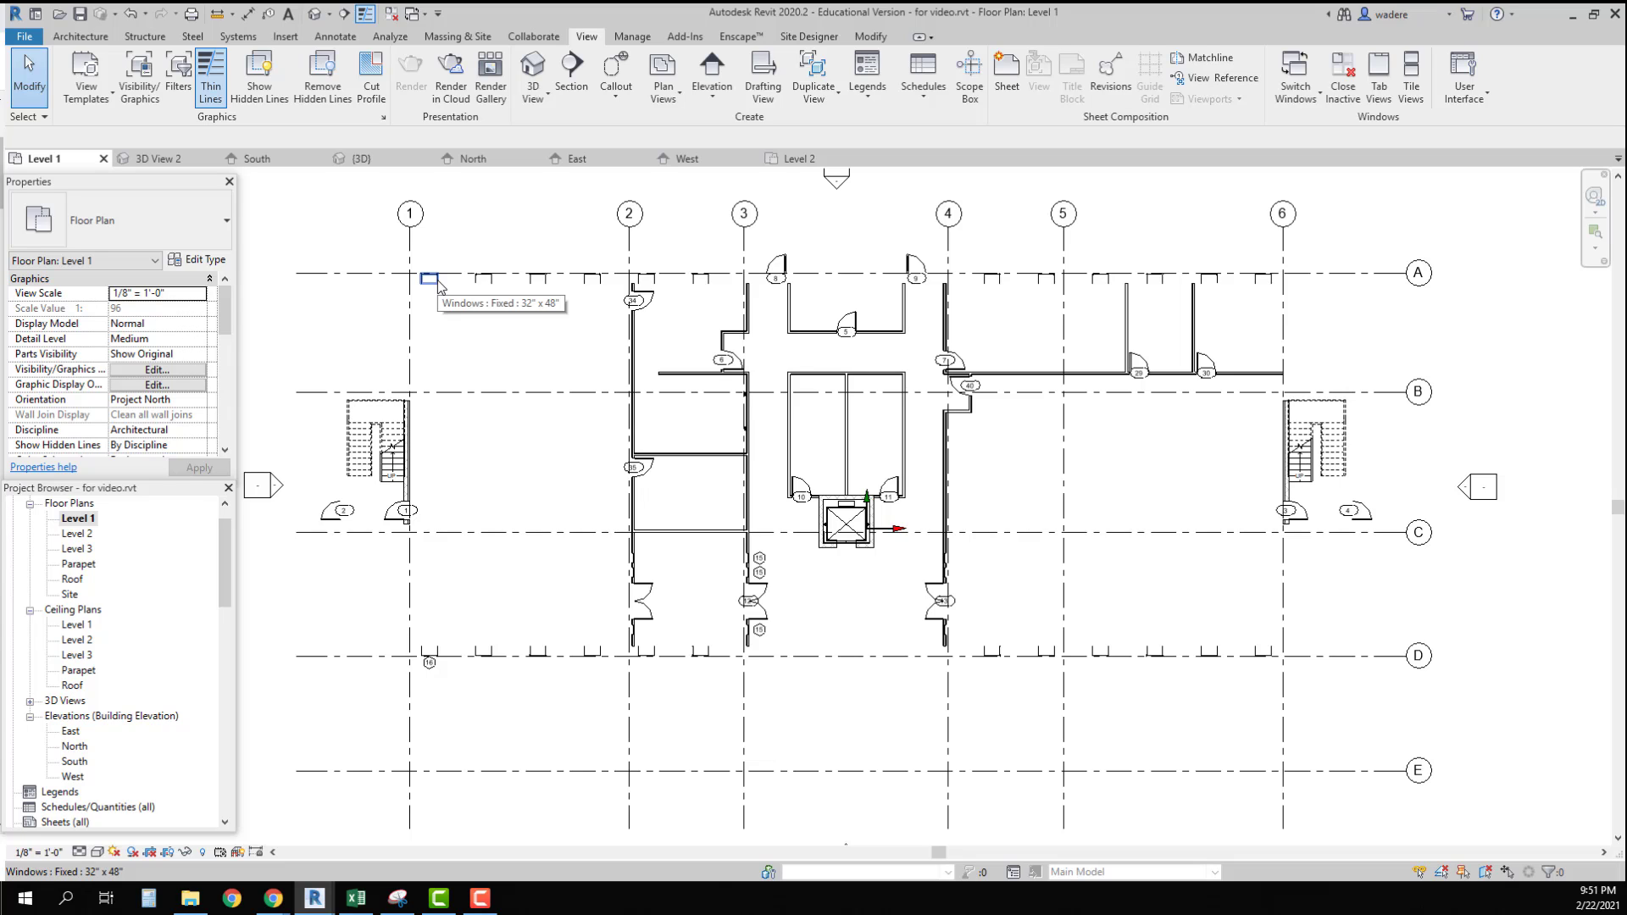
# Step: In the Level 2 floor plan, select the exterior walls and windows along grids A and D and filter the selection to windows only
pyautogui.doubleClick(76, 535)
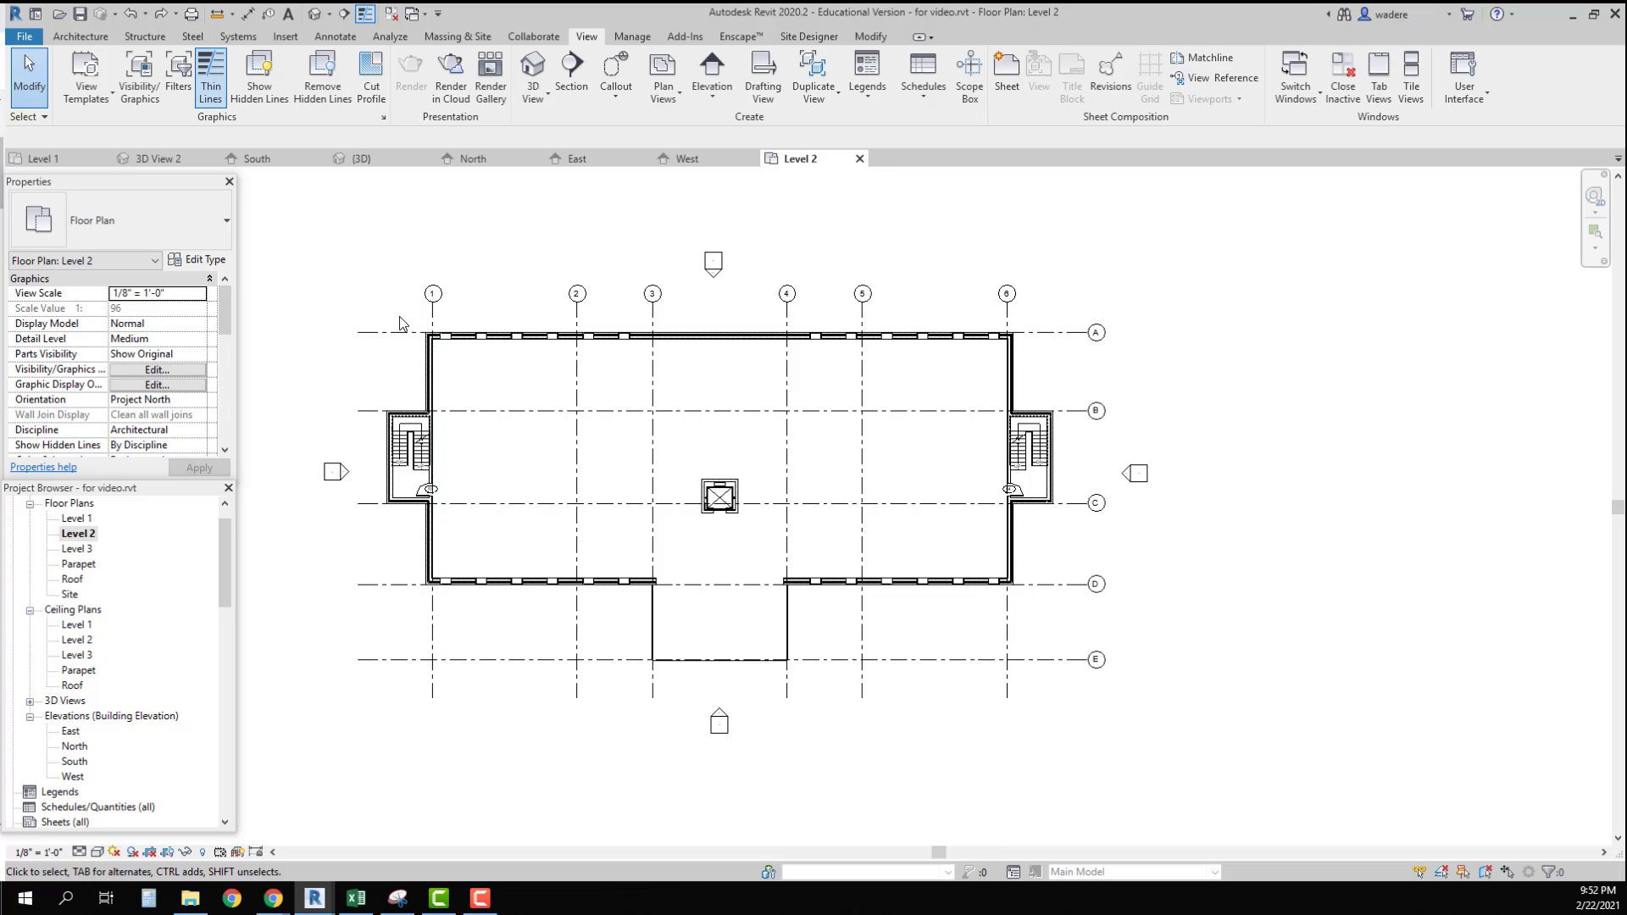
pyautogui.moveTo(399, 317); pyautogui.dragTo(1039, 366)
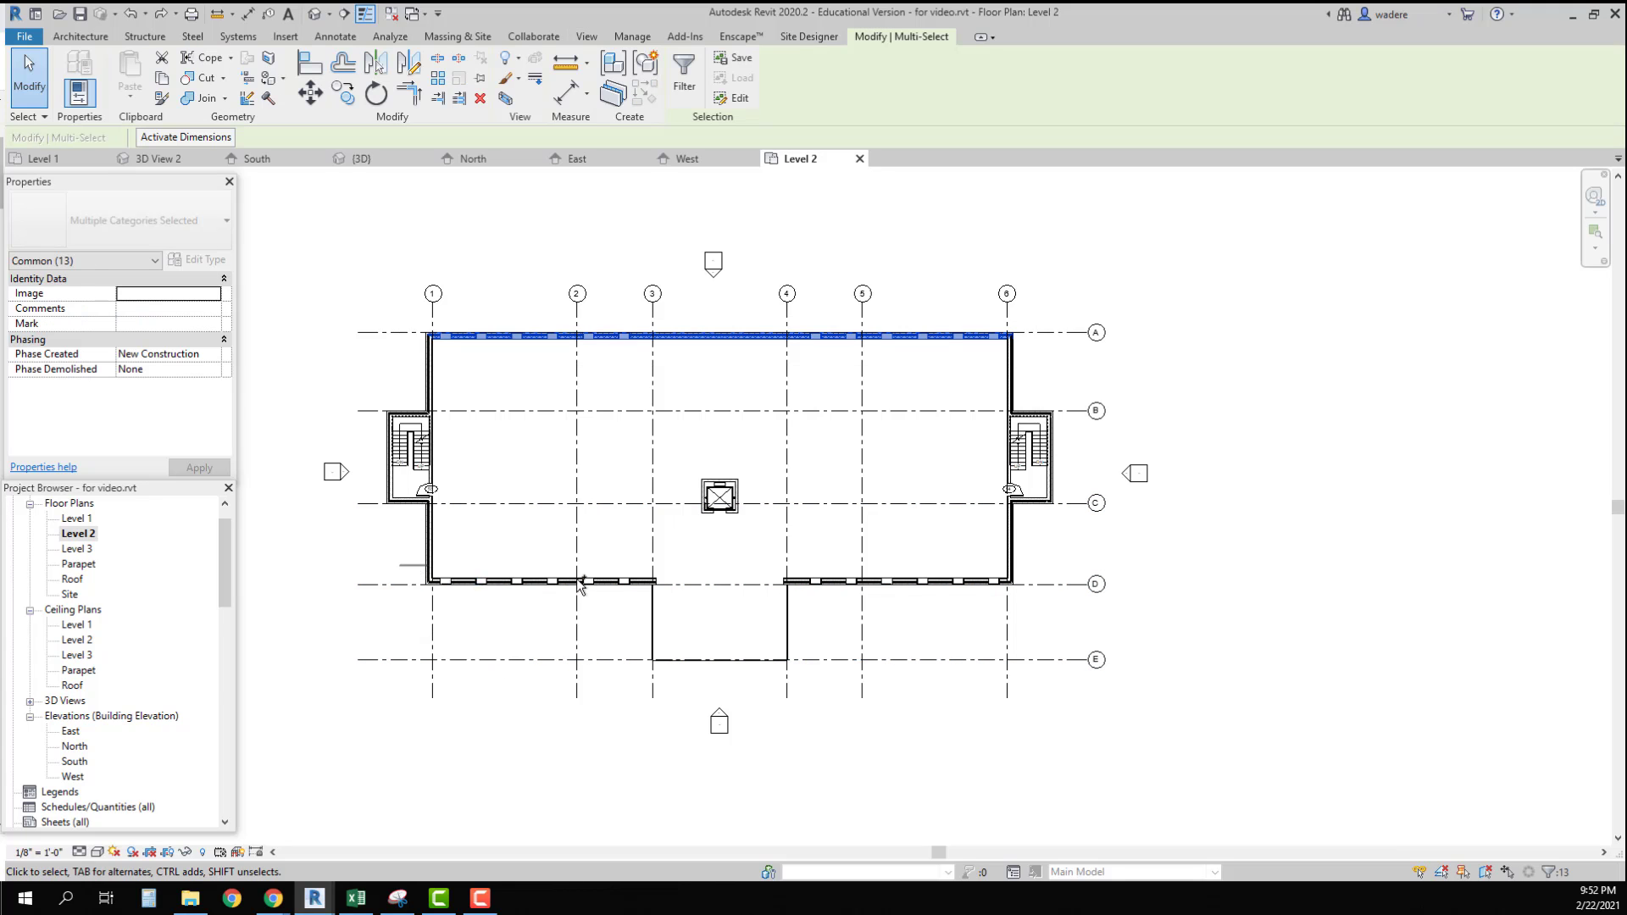
pyautogui.keyDown('ctrl'); pyautogui.moveTo(399, 562); pyautogui.dragTo(1047, 598); pyautogui.keyUp('ctrl')
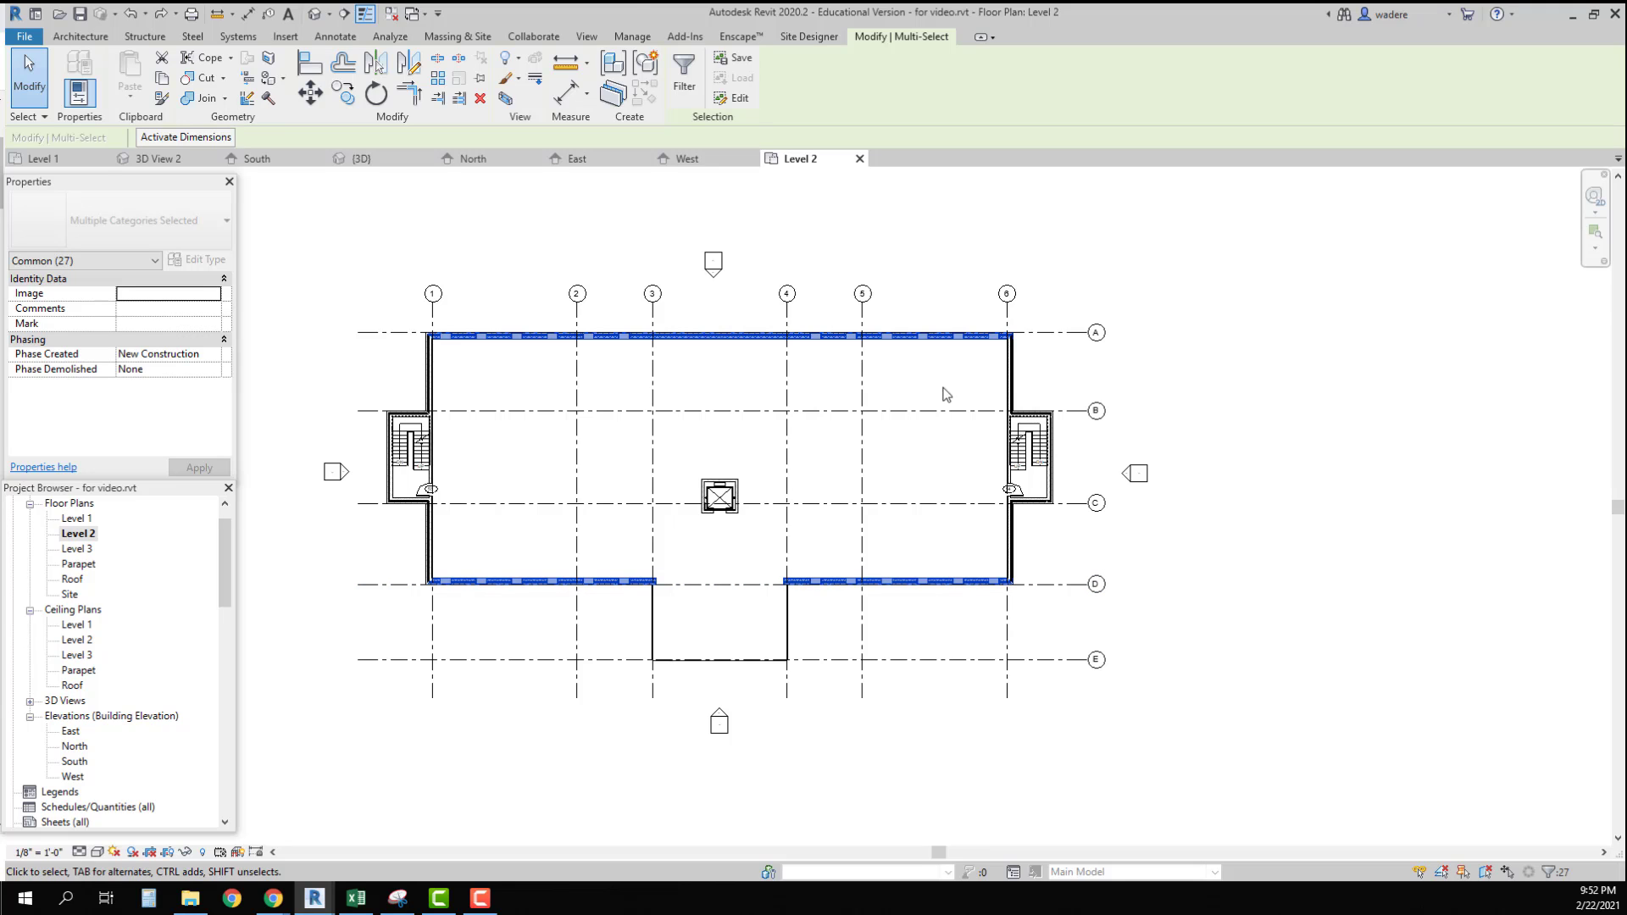
pyautogui.click(684, 69)
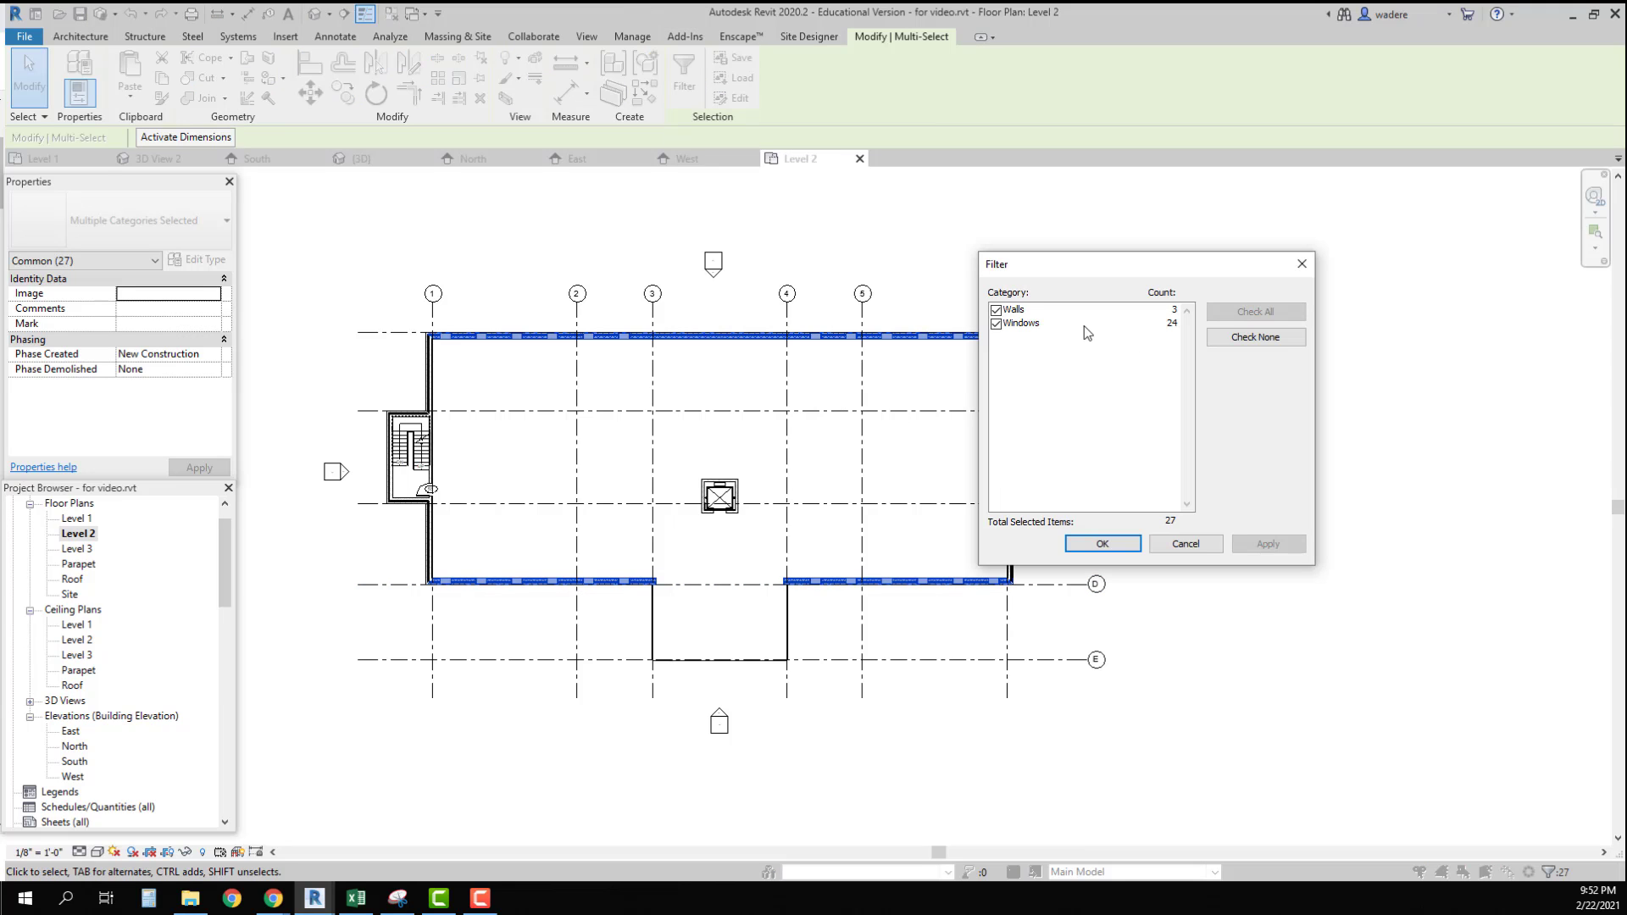
pyautogui.click(999, 310)
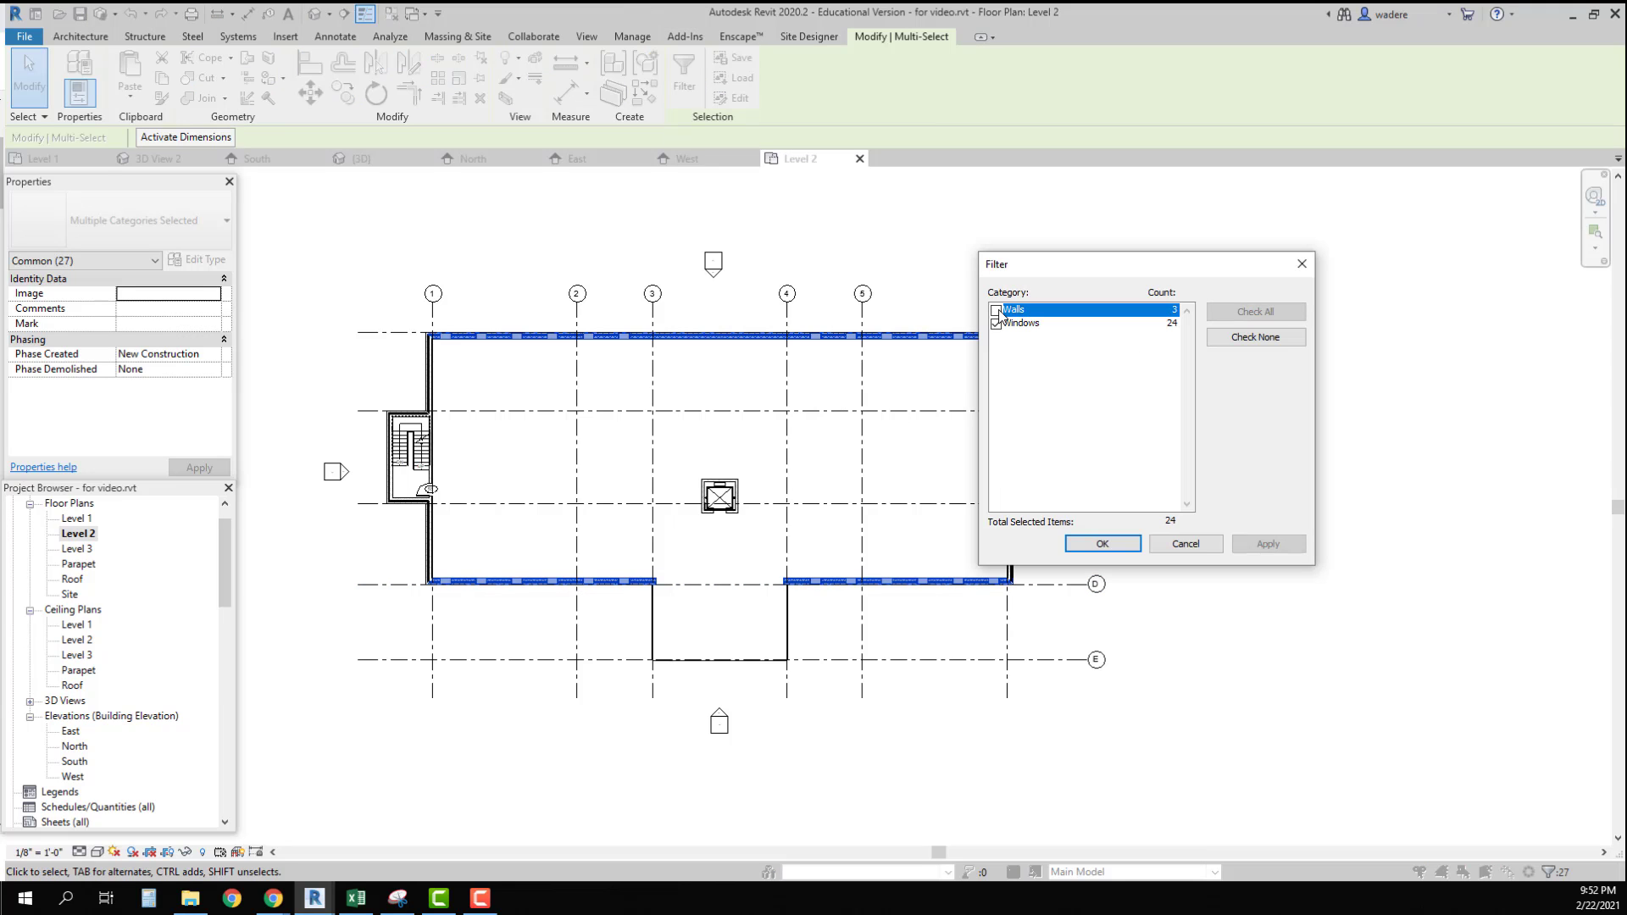
pyautogui.click(1097, 545)
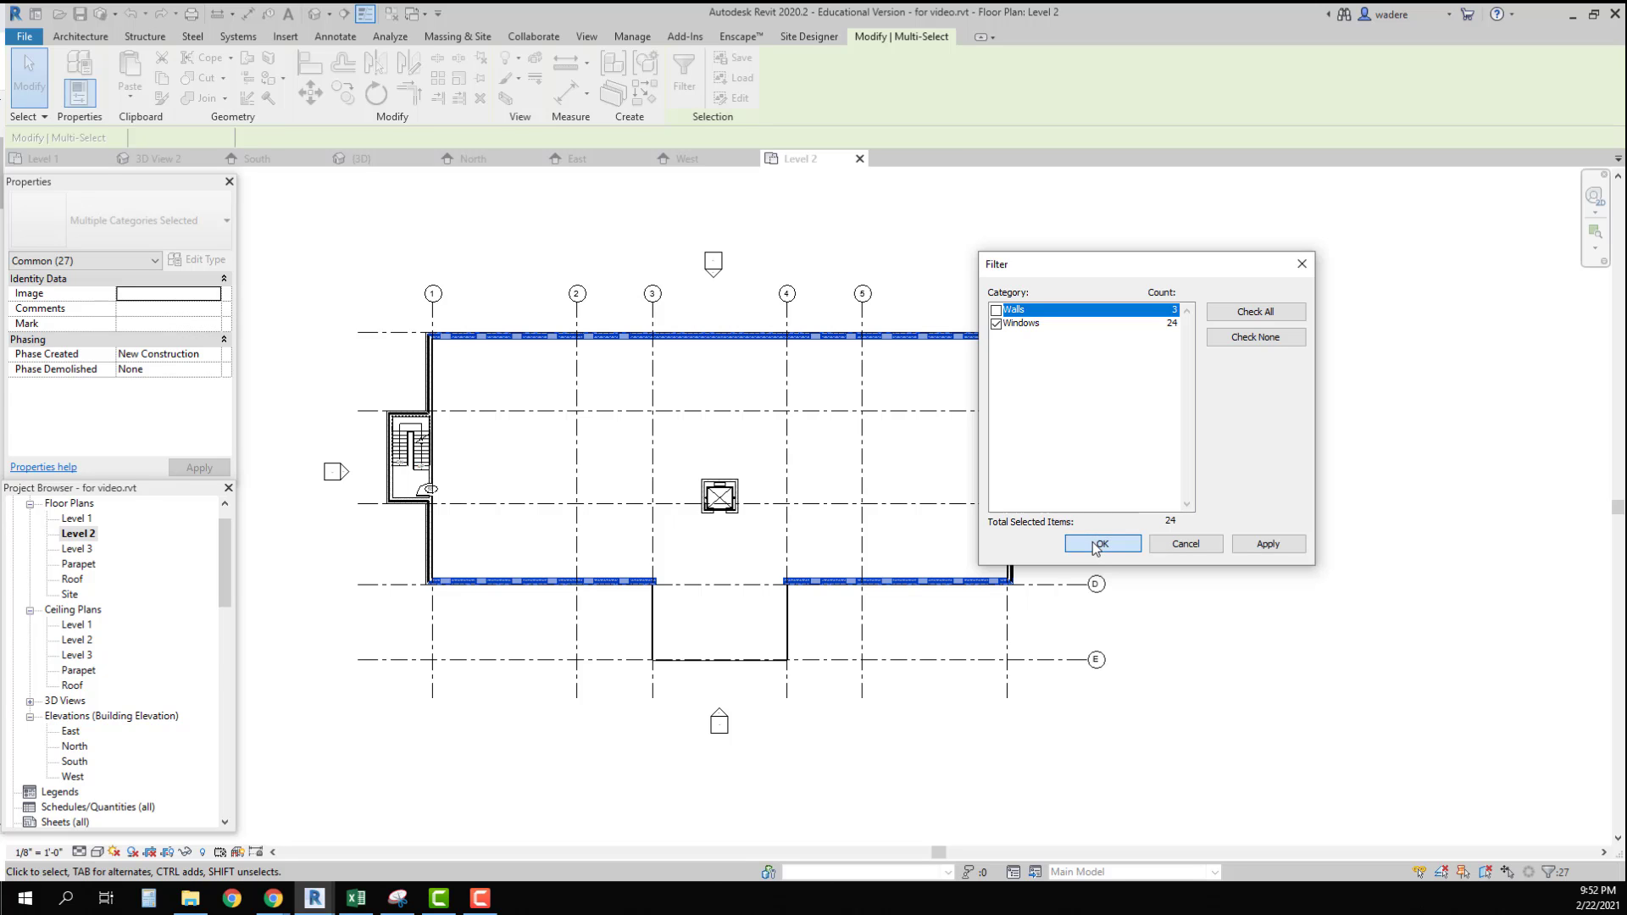
pyautogui.click(854, 527)
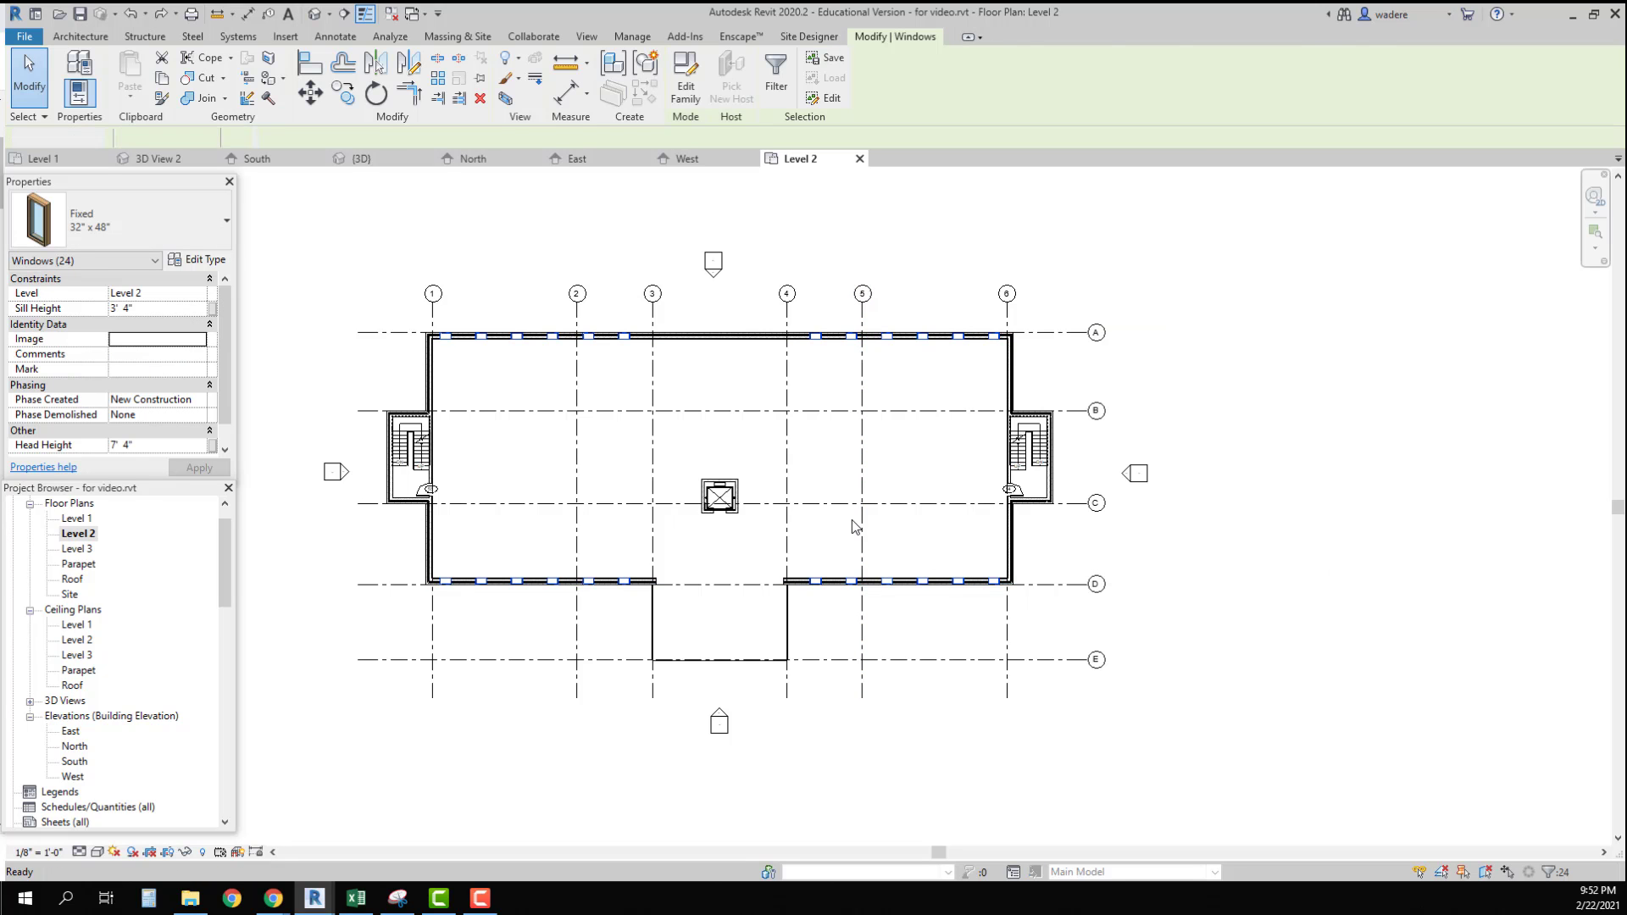
# Step: Examine the Level 3 floor plan and return to the Level 1 floor plan
pyautogui.click(75, 552)
pyautogui.doubleClick(76, 550)
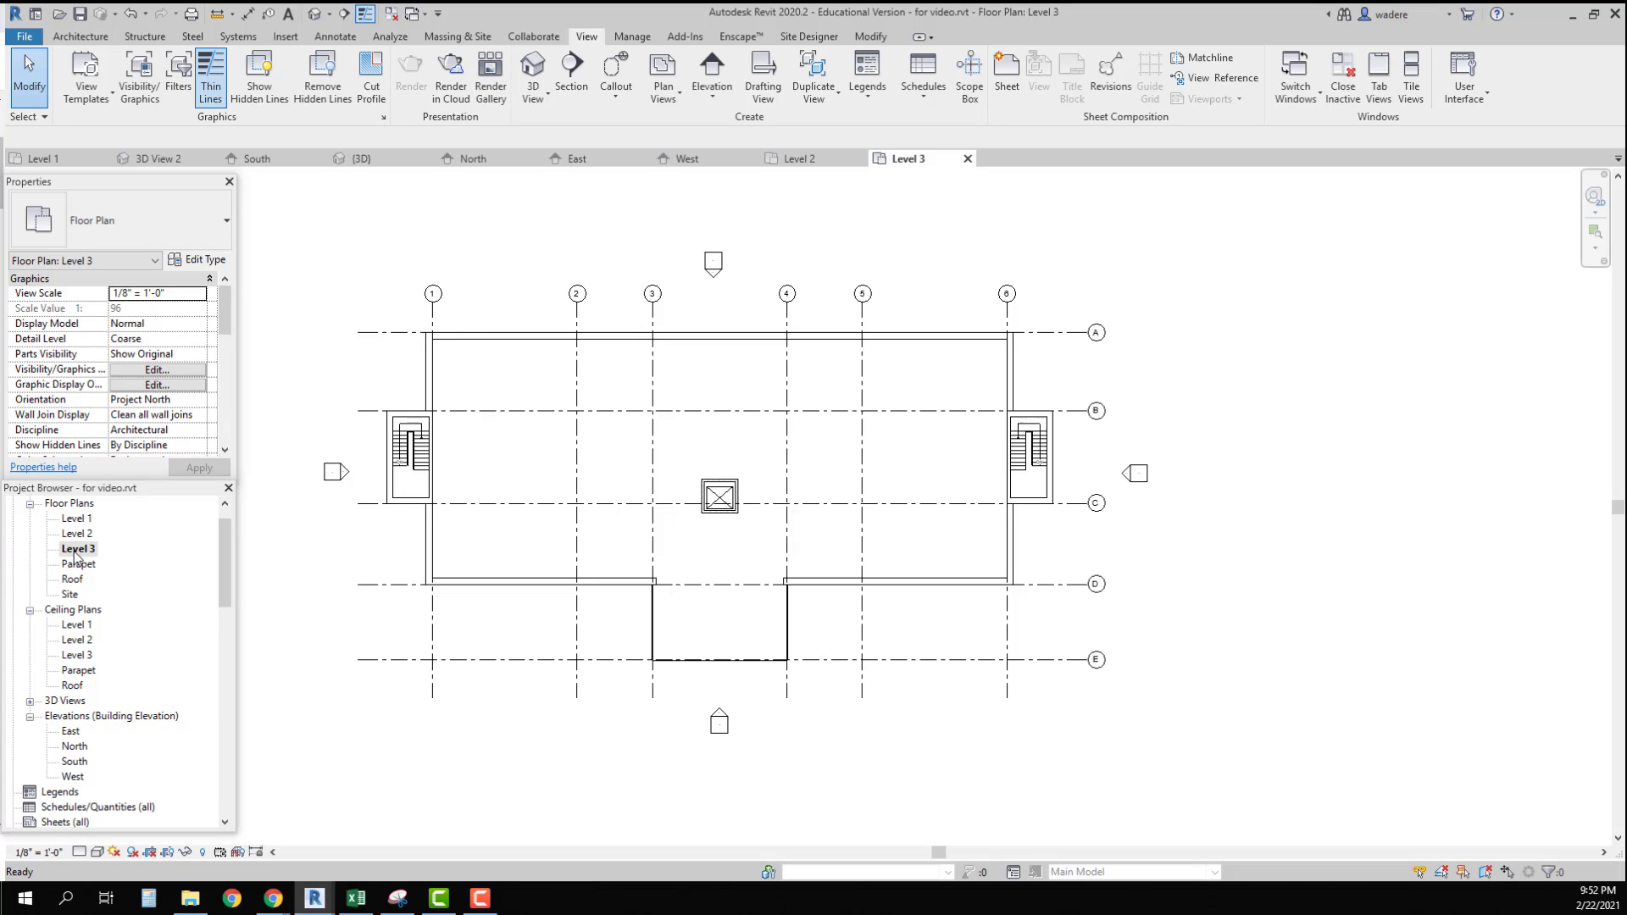
pyautogui.doubleClick(75, 519)
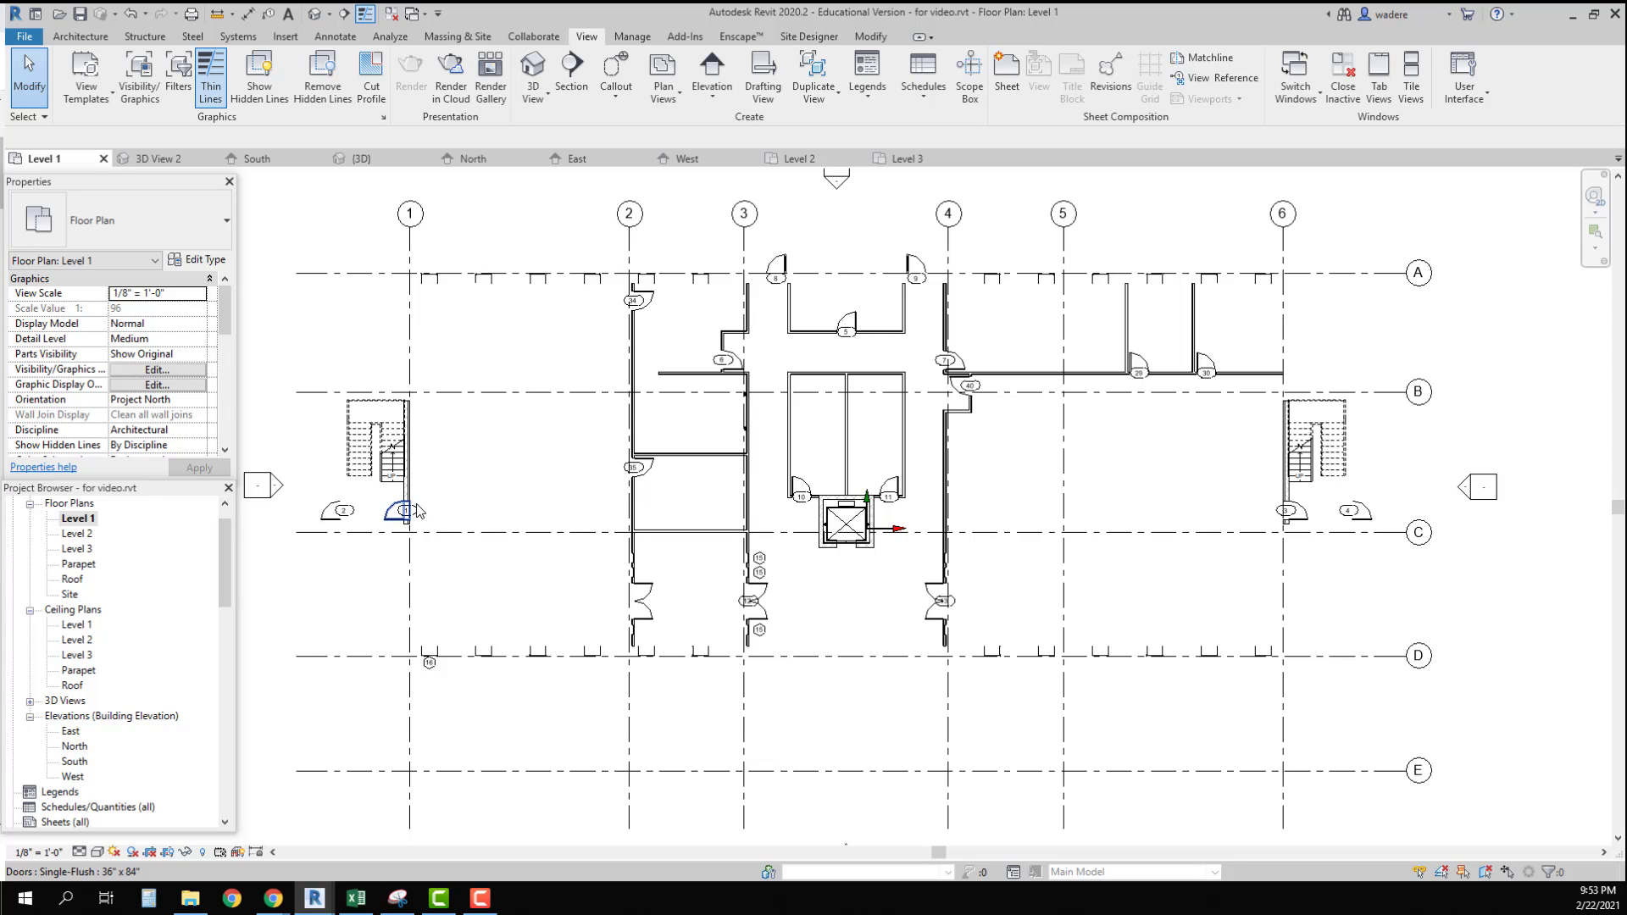
# Step: Select the masonry walls beside both stairs and all walls around the elevator, and hide them as elements in the Level 1 view
pyautogui.moveTo(996, 597); pyautogui.dragTo(1007, 638, button='middle')
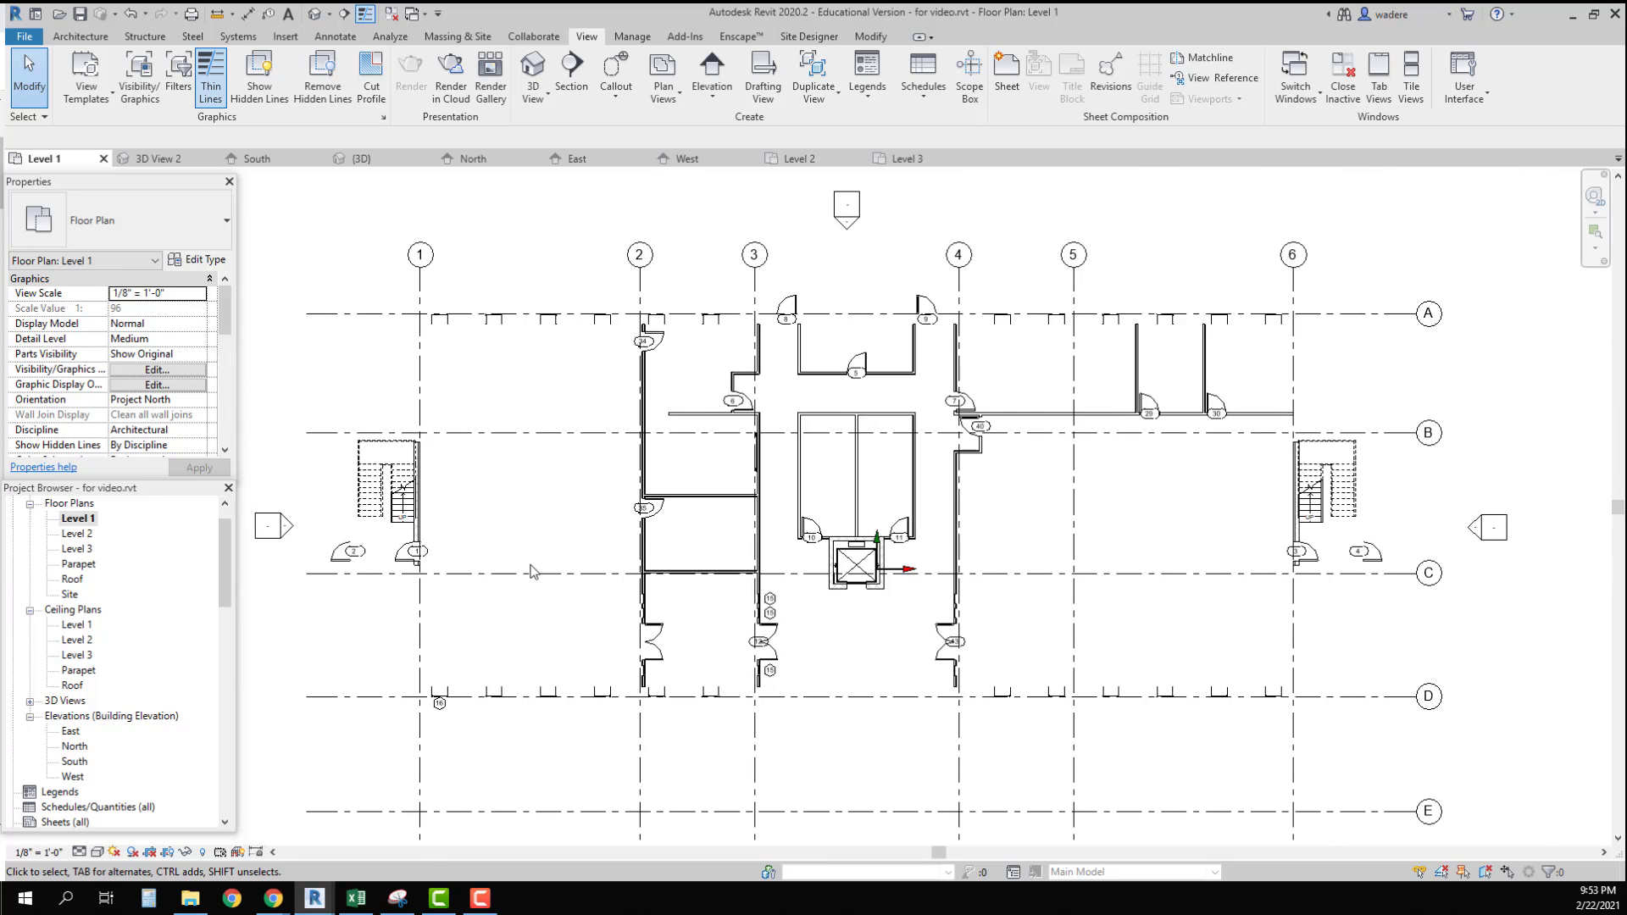
pyautogui.click(417, 540)
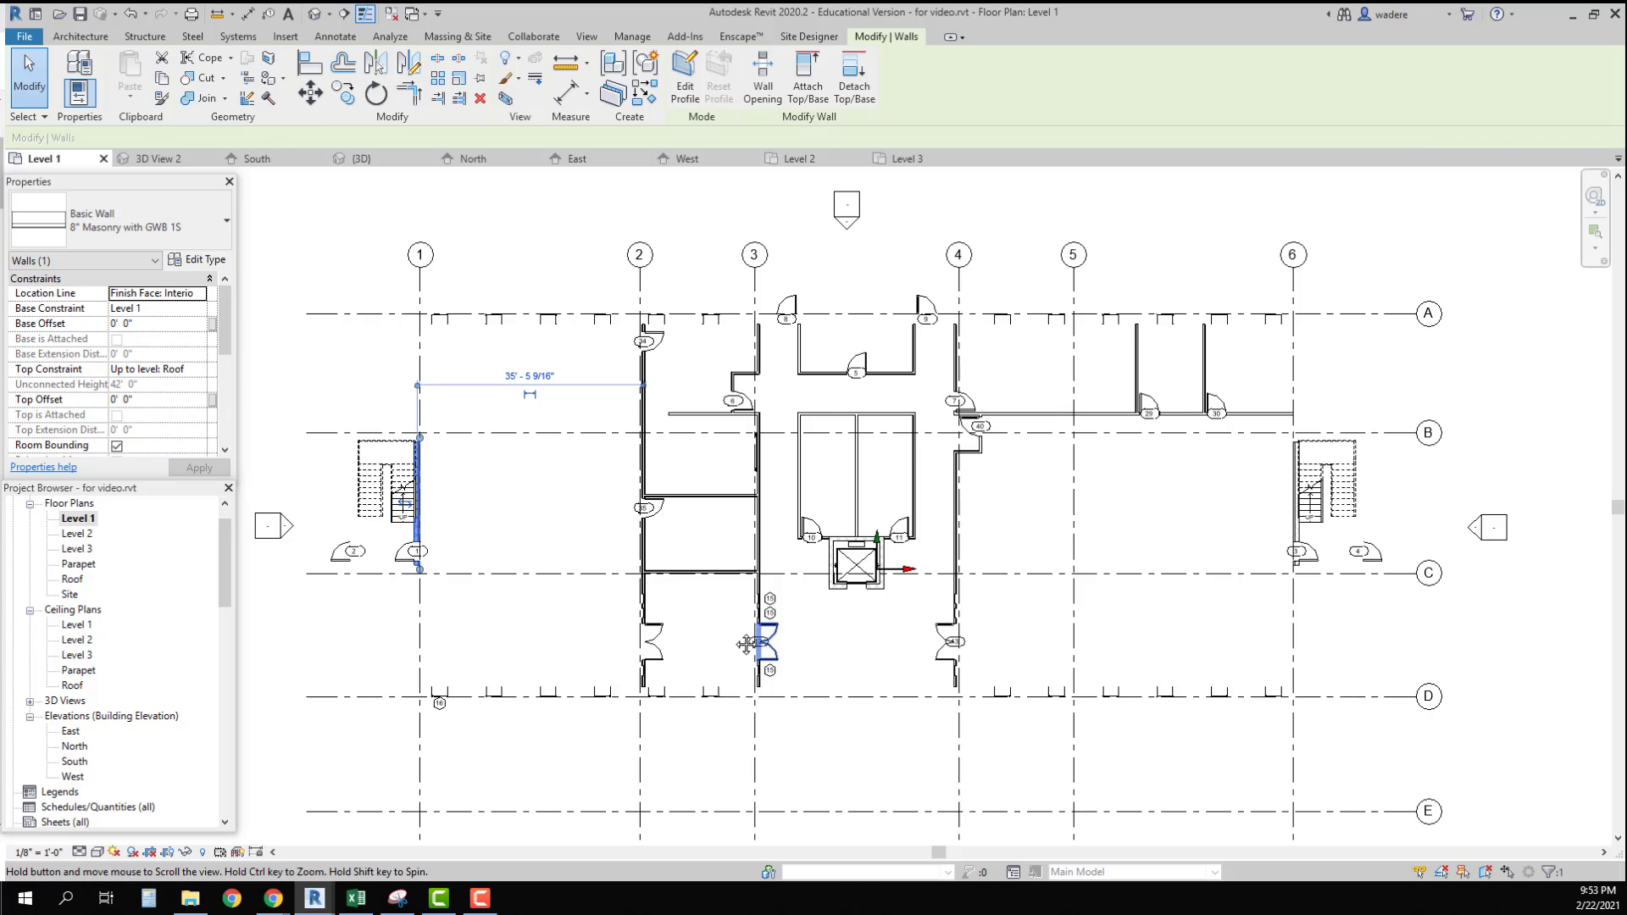
pyautogui.moveTo(739, 610); pyautogui.dragTo(653, 482, button='middle')
pyautogui.scroll(4, 652, 481)
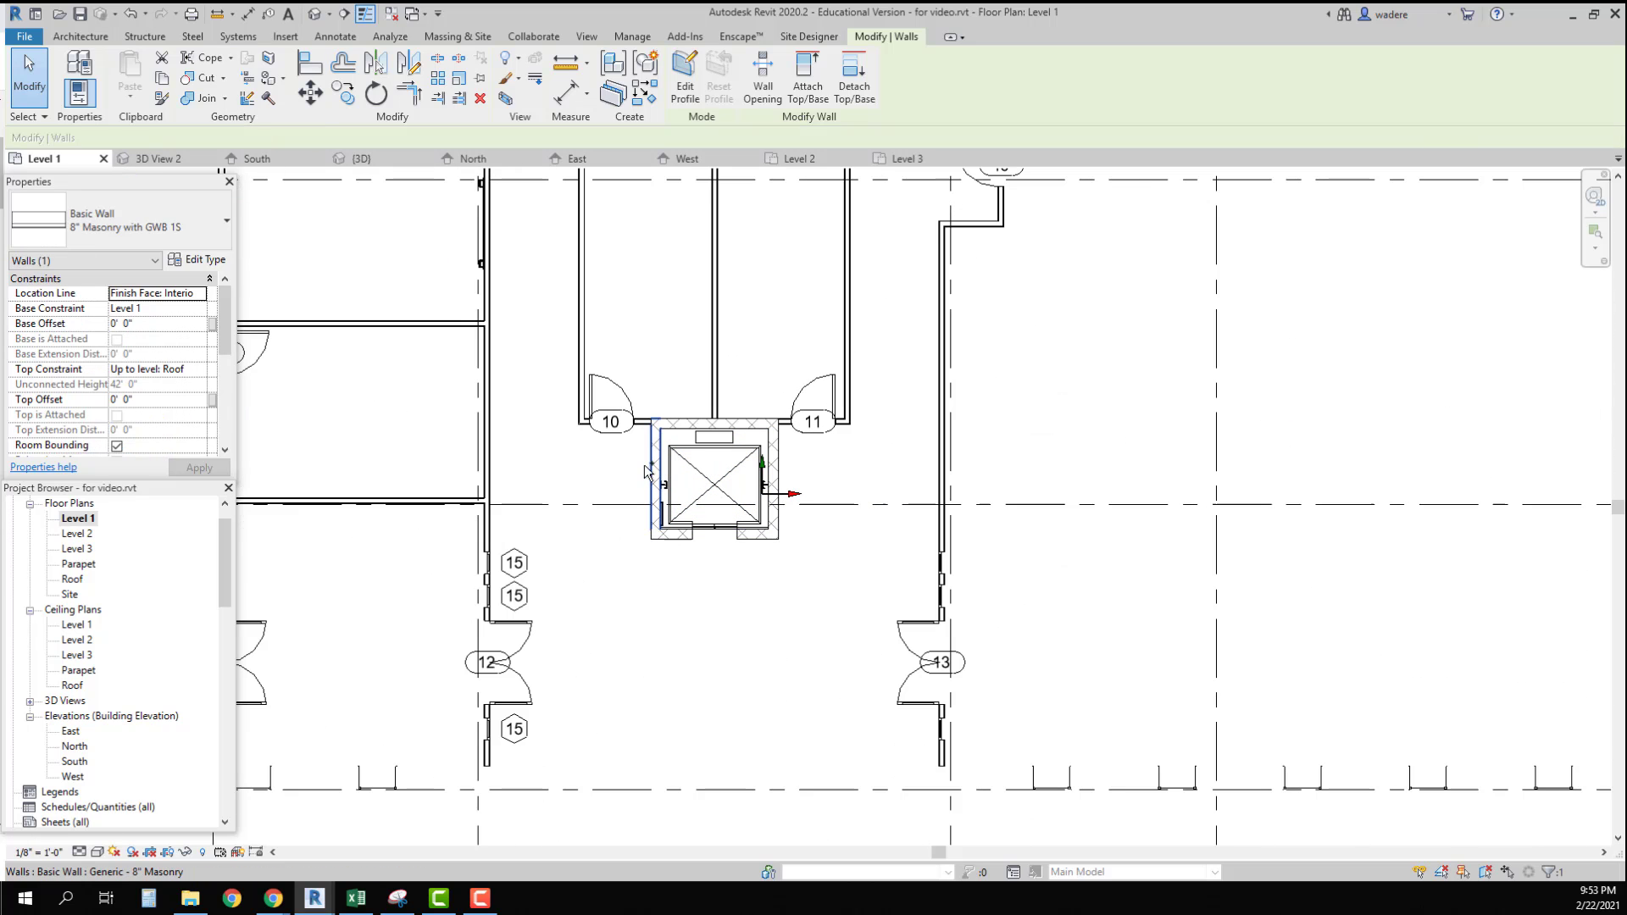
pyautogui.press('Tab')
pyautogui.click(669, 424)
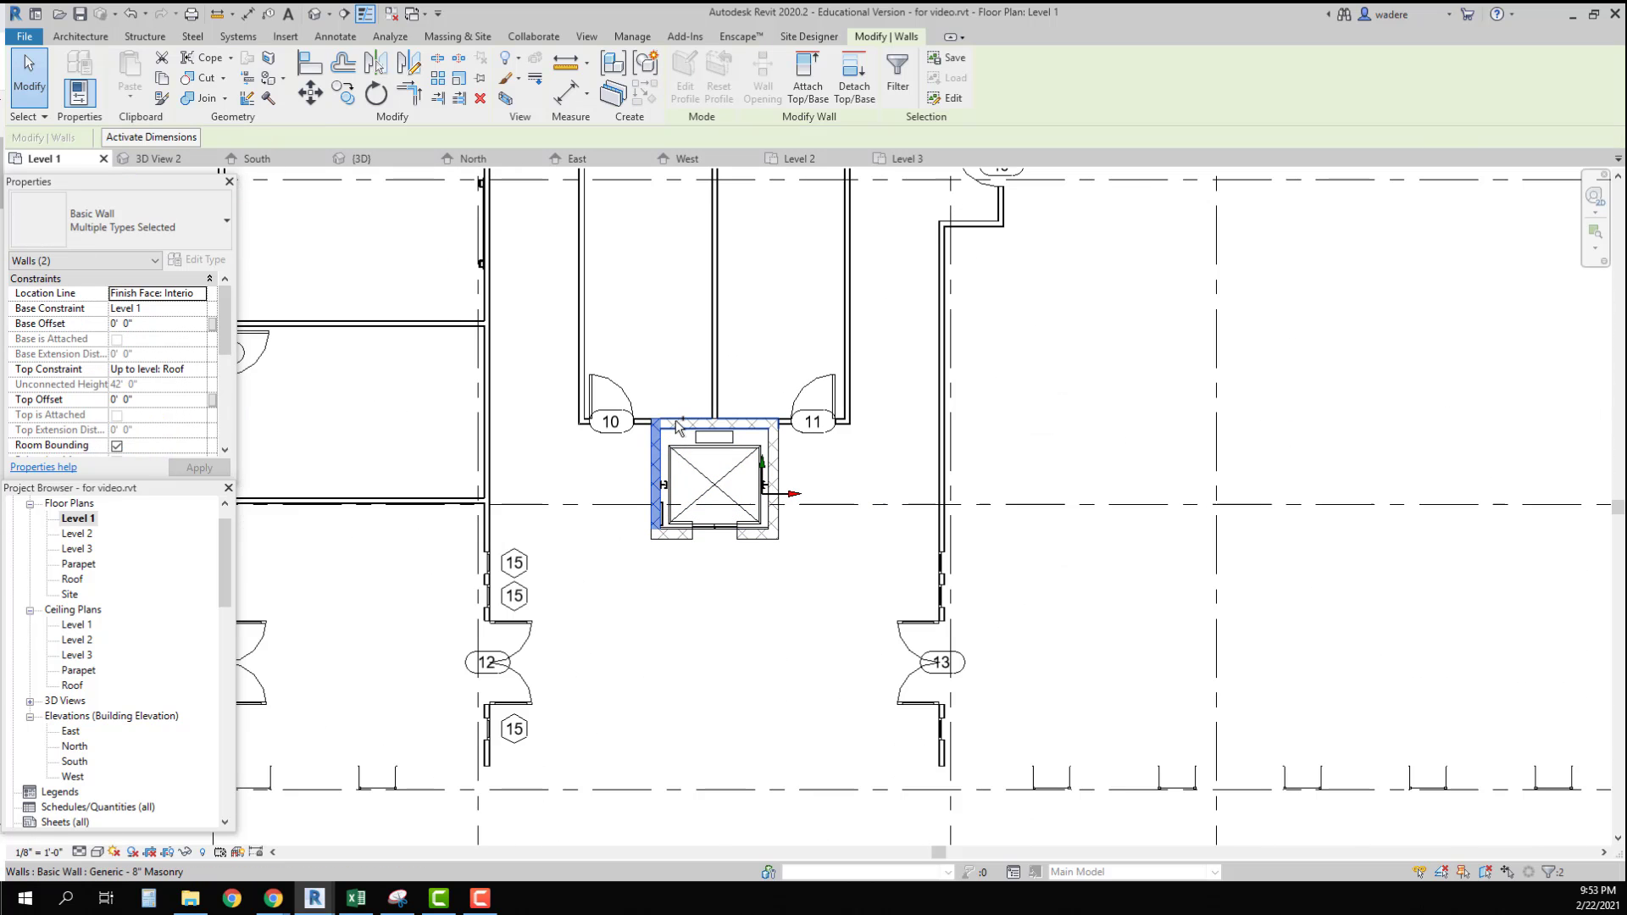
pyautogui.keyDown('ctrl'); pyautogui.click(755, 539); pyautogui.keyUp('ctrl')
pyautogui.scroll(-5, 959, 480)
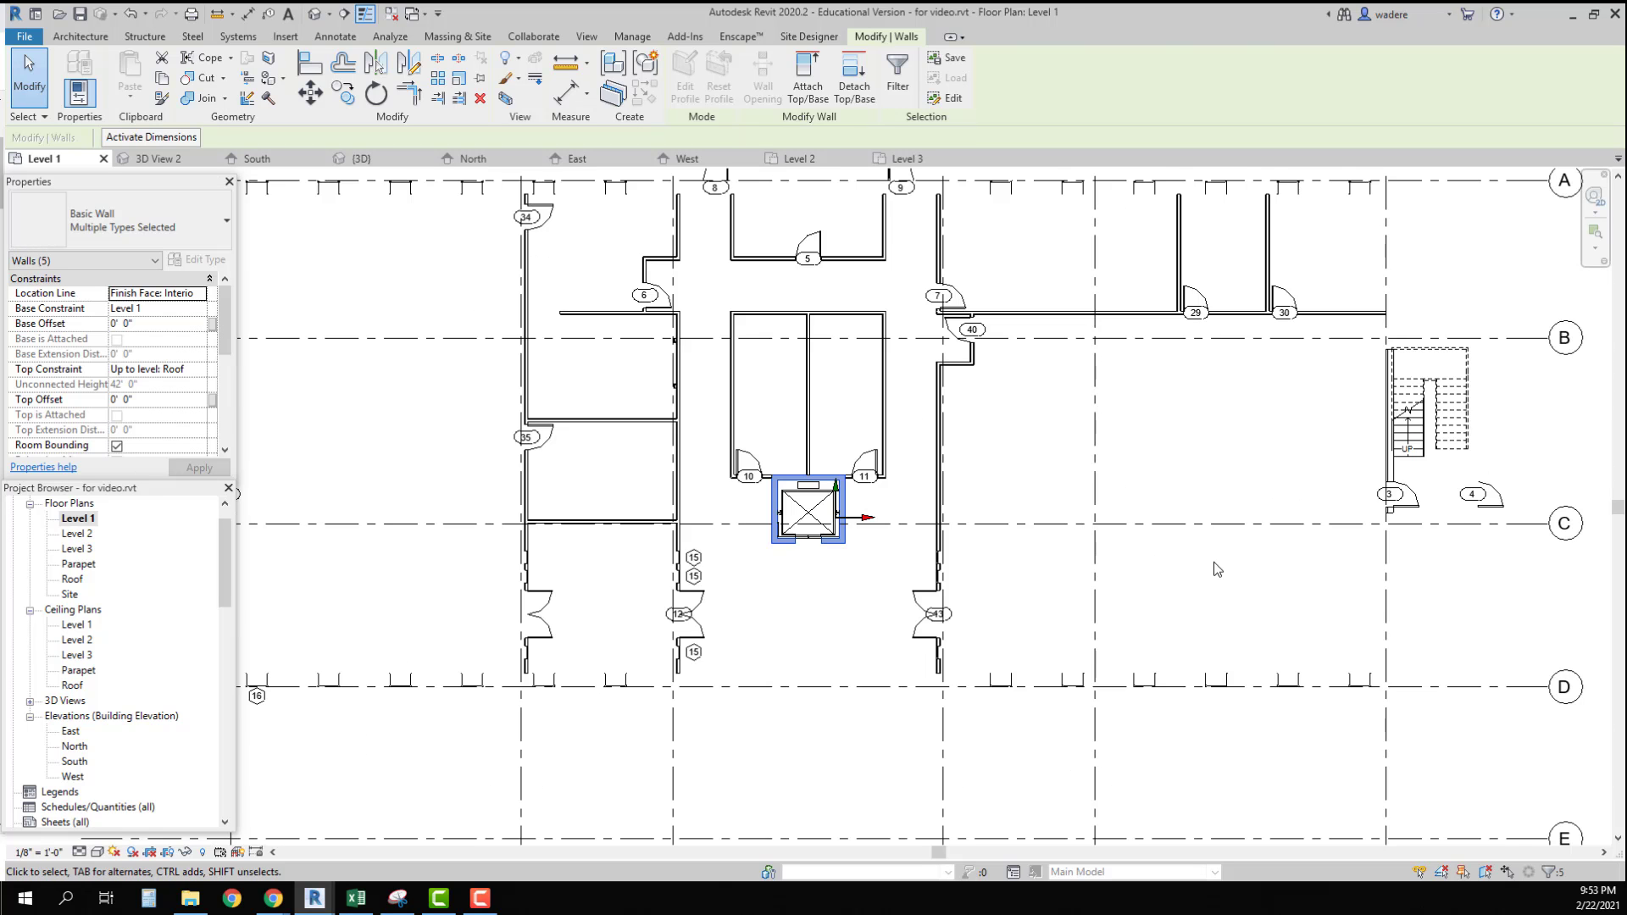
pyautogui.scroll(4, 959, 480)
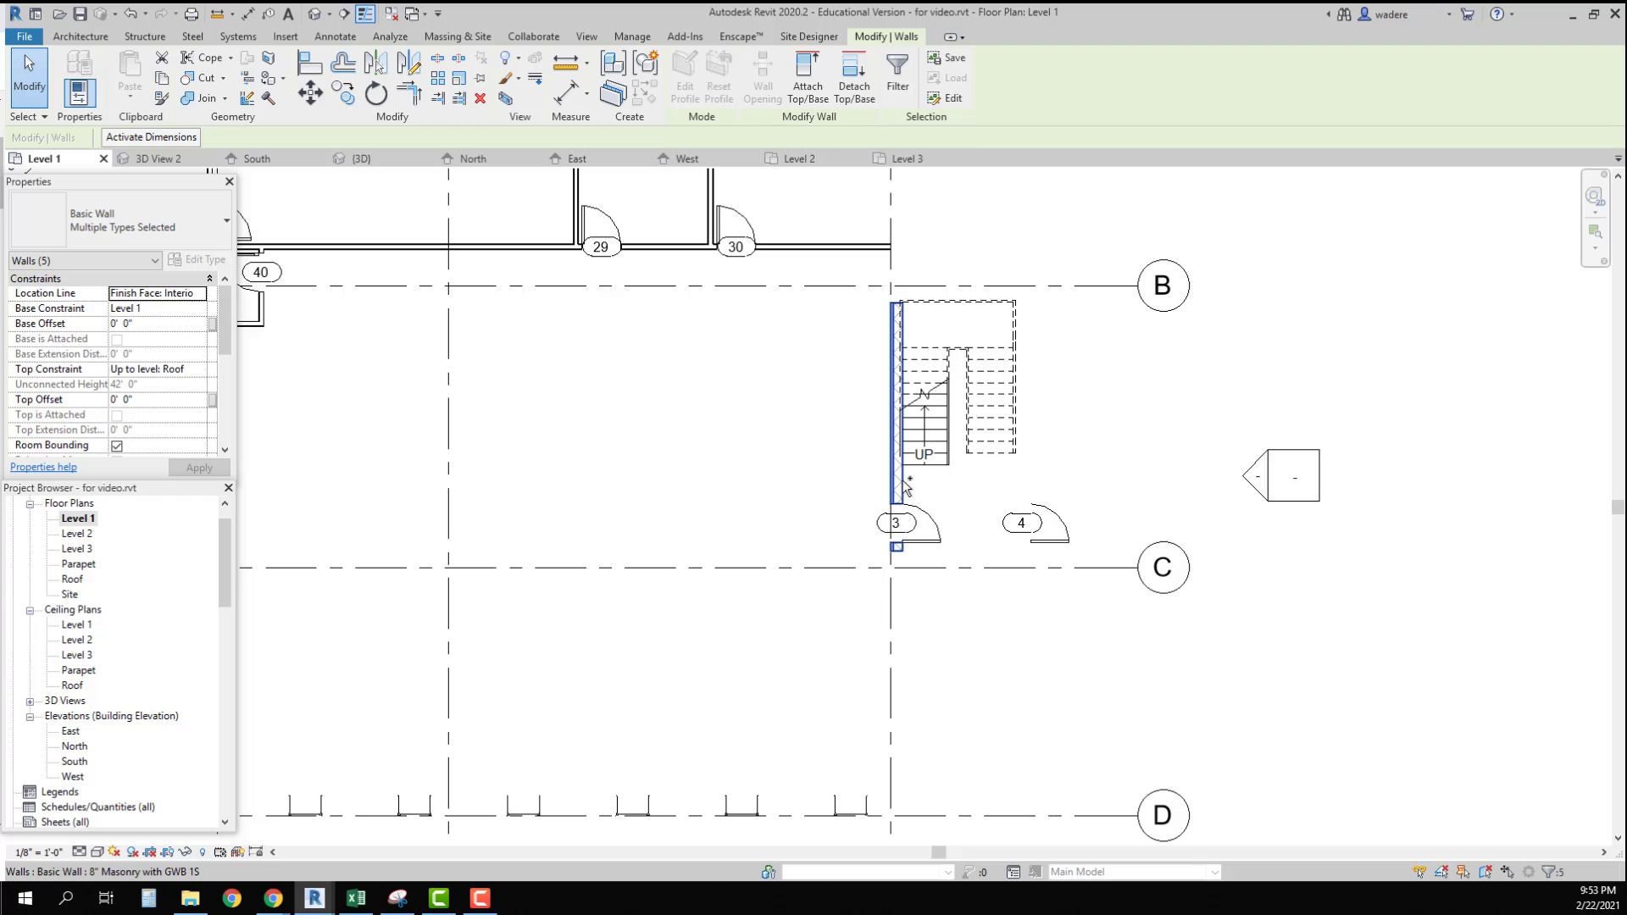
pyautogui.keyDown('ctrl'); pyautogui.click(921, 447); pyautogui.keyUp('ctrl')
pyautogui.scroll(-2, 682, 580)
pyautogui.scroll(-2, 676, 580)
pyautogui.moveTo(608, 584); pyautogui.dragTo(1063, 505, button='middle')
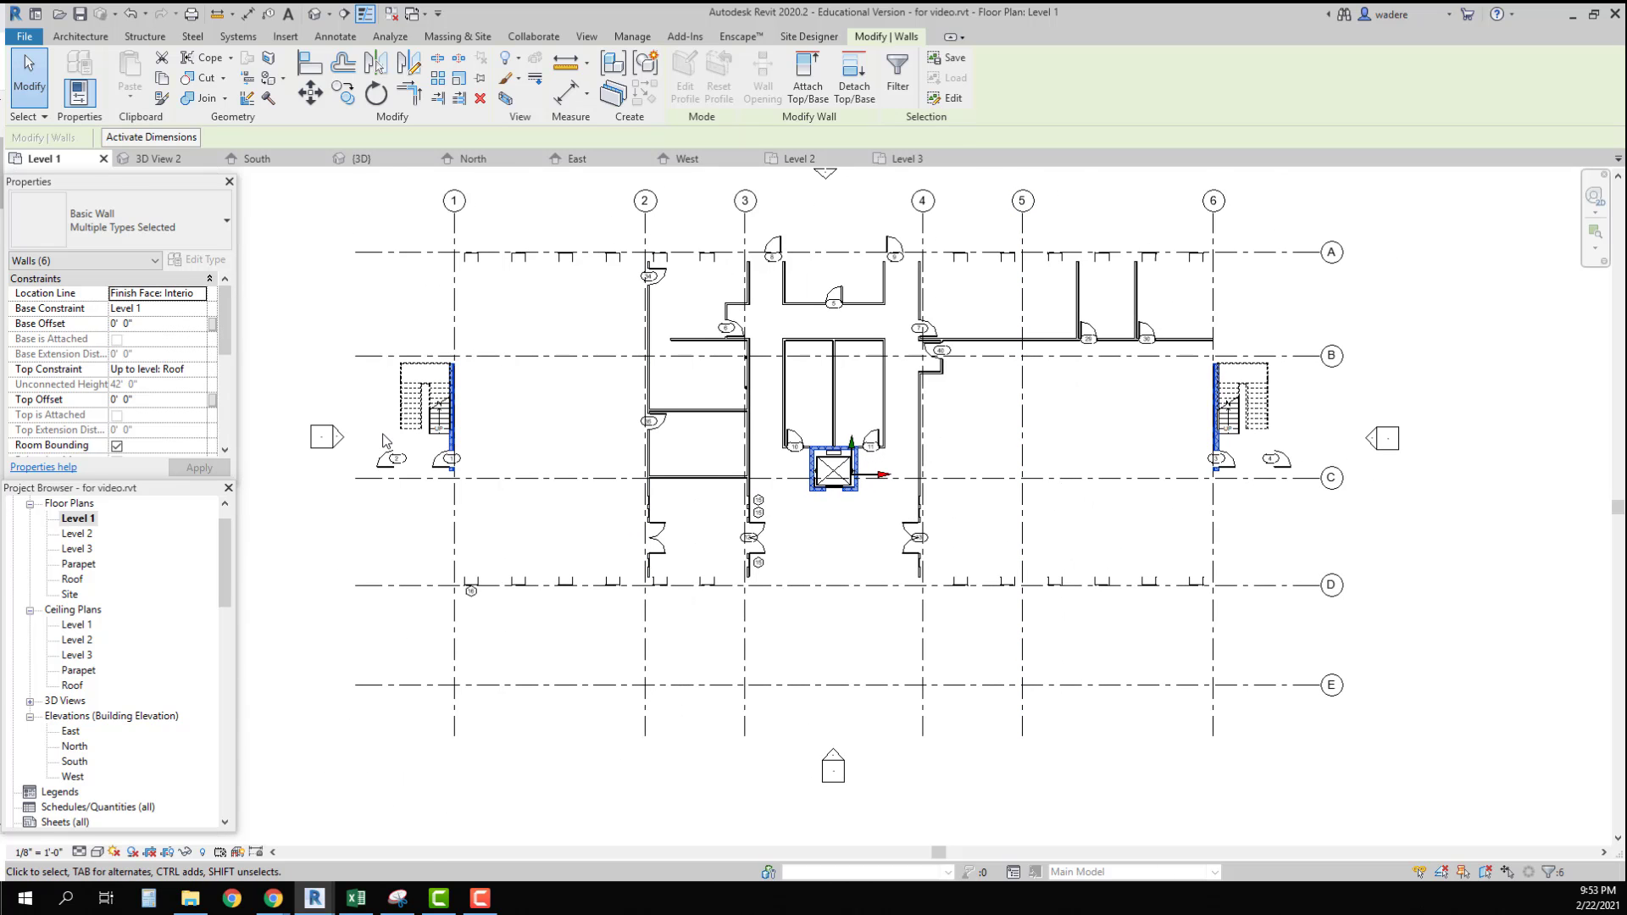
pyautogui.rightClick(450, 435)
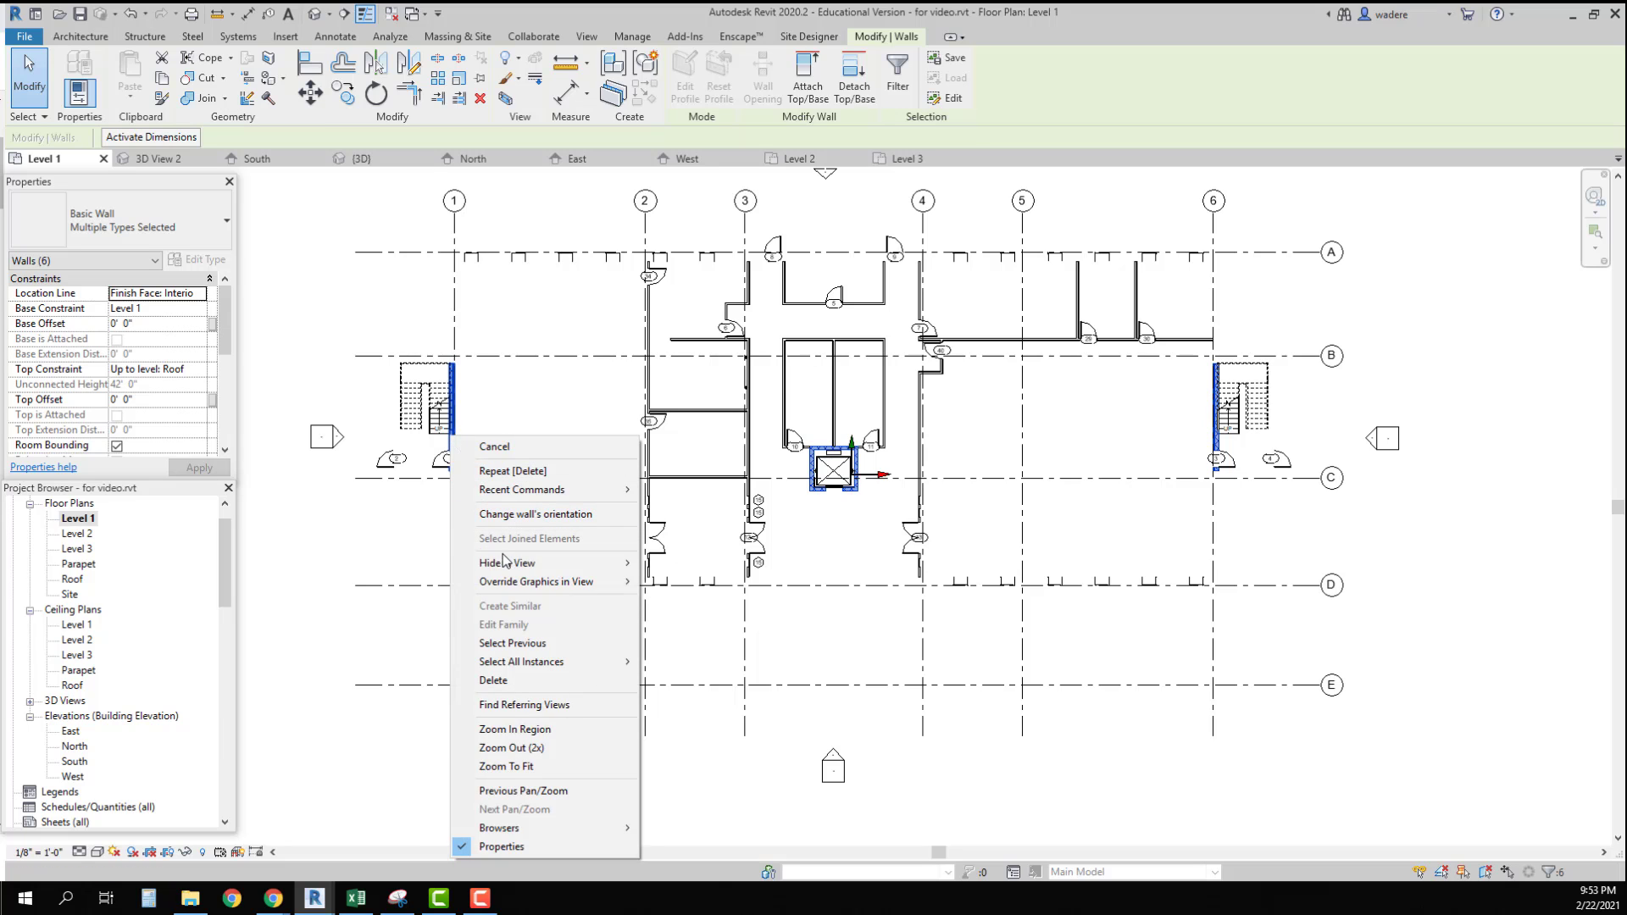
pyautogui.moveTo(508, 563)
pyautogui.click(678, 563)
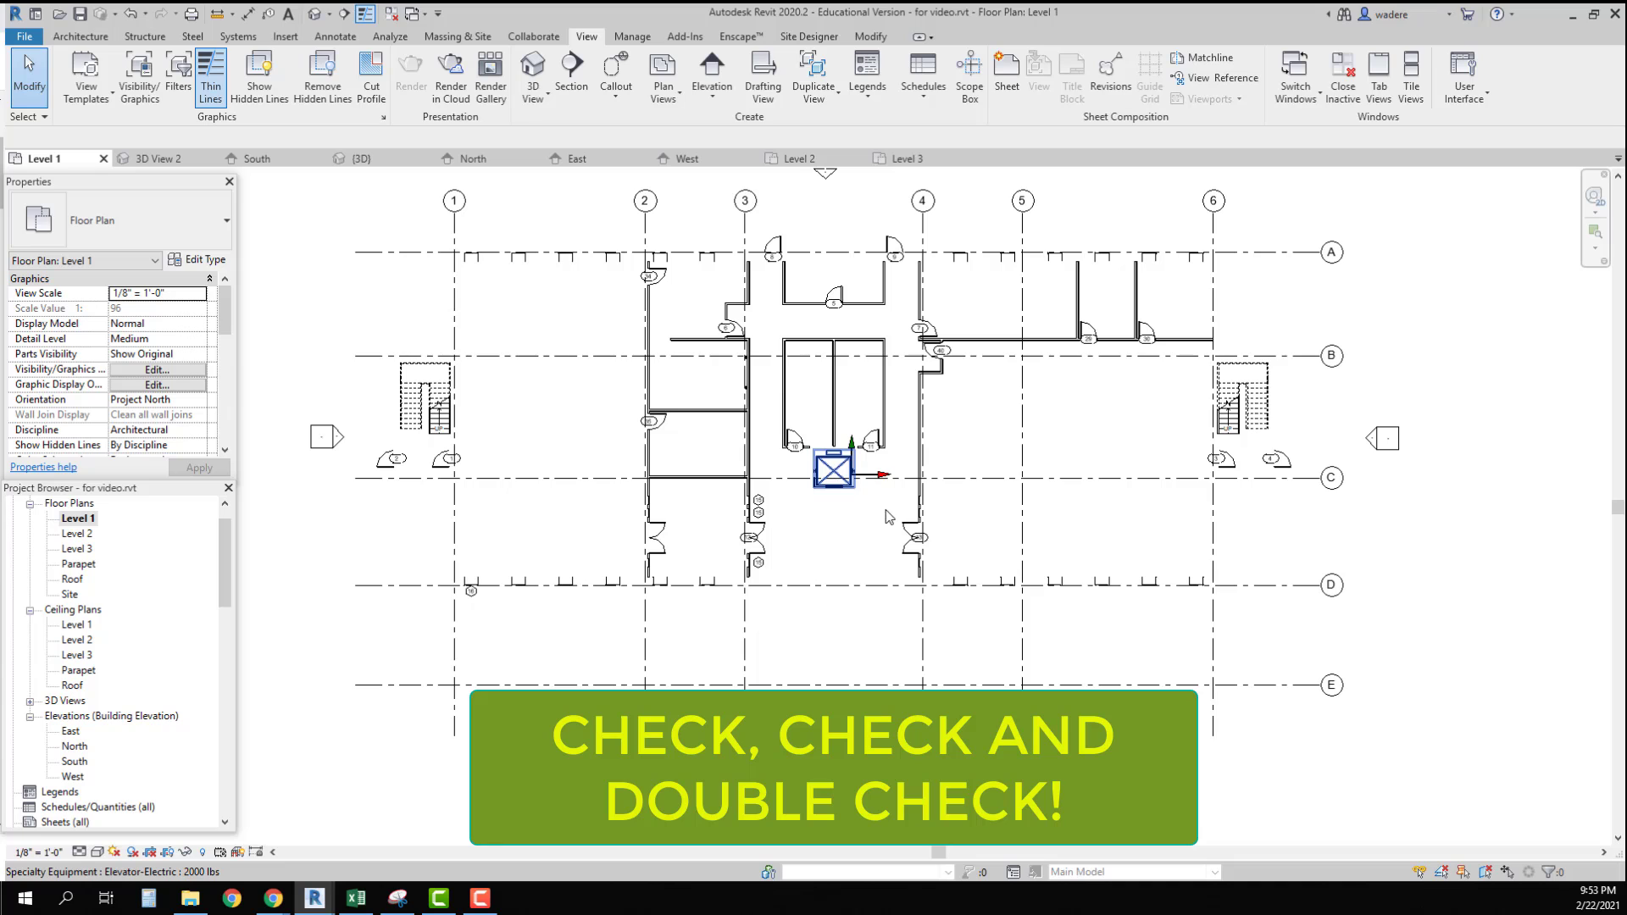
# Step: Select the elevator's specialty equipment near grid C and hide it as elements in the Level 1 view
pyautogui.scroll(3, 844, 494)
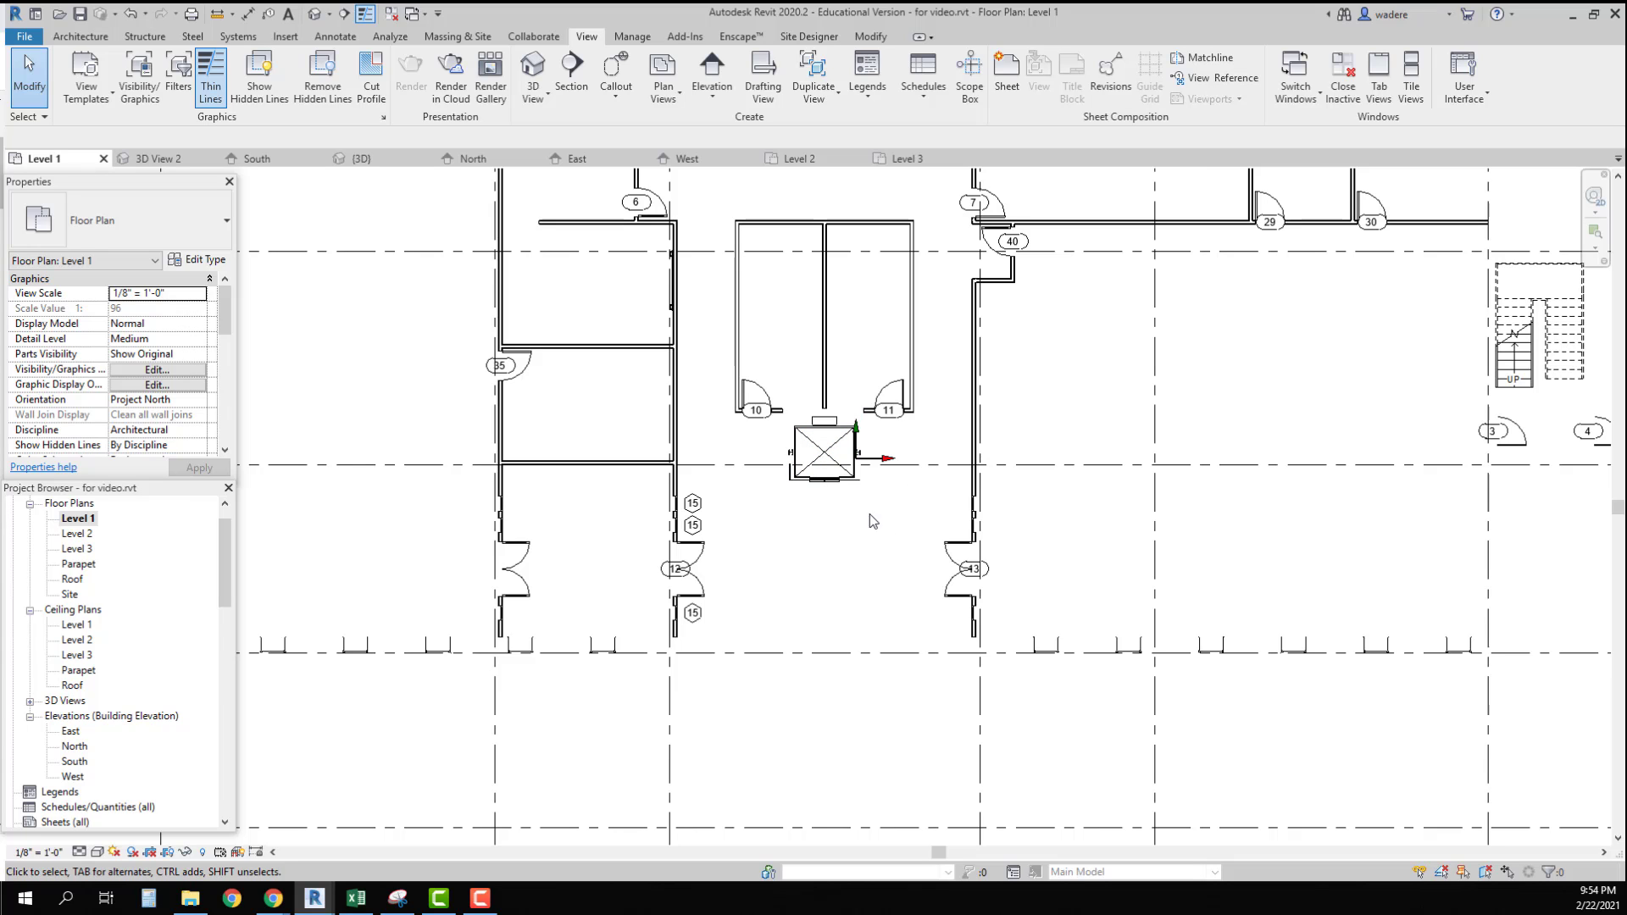
pyautogui.scroll(-4, 870, 513)
pyautogui.moveTo(826, 522); pyautogui.dragTo(881, 541, button='middle')
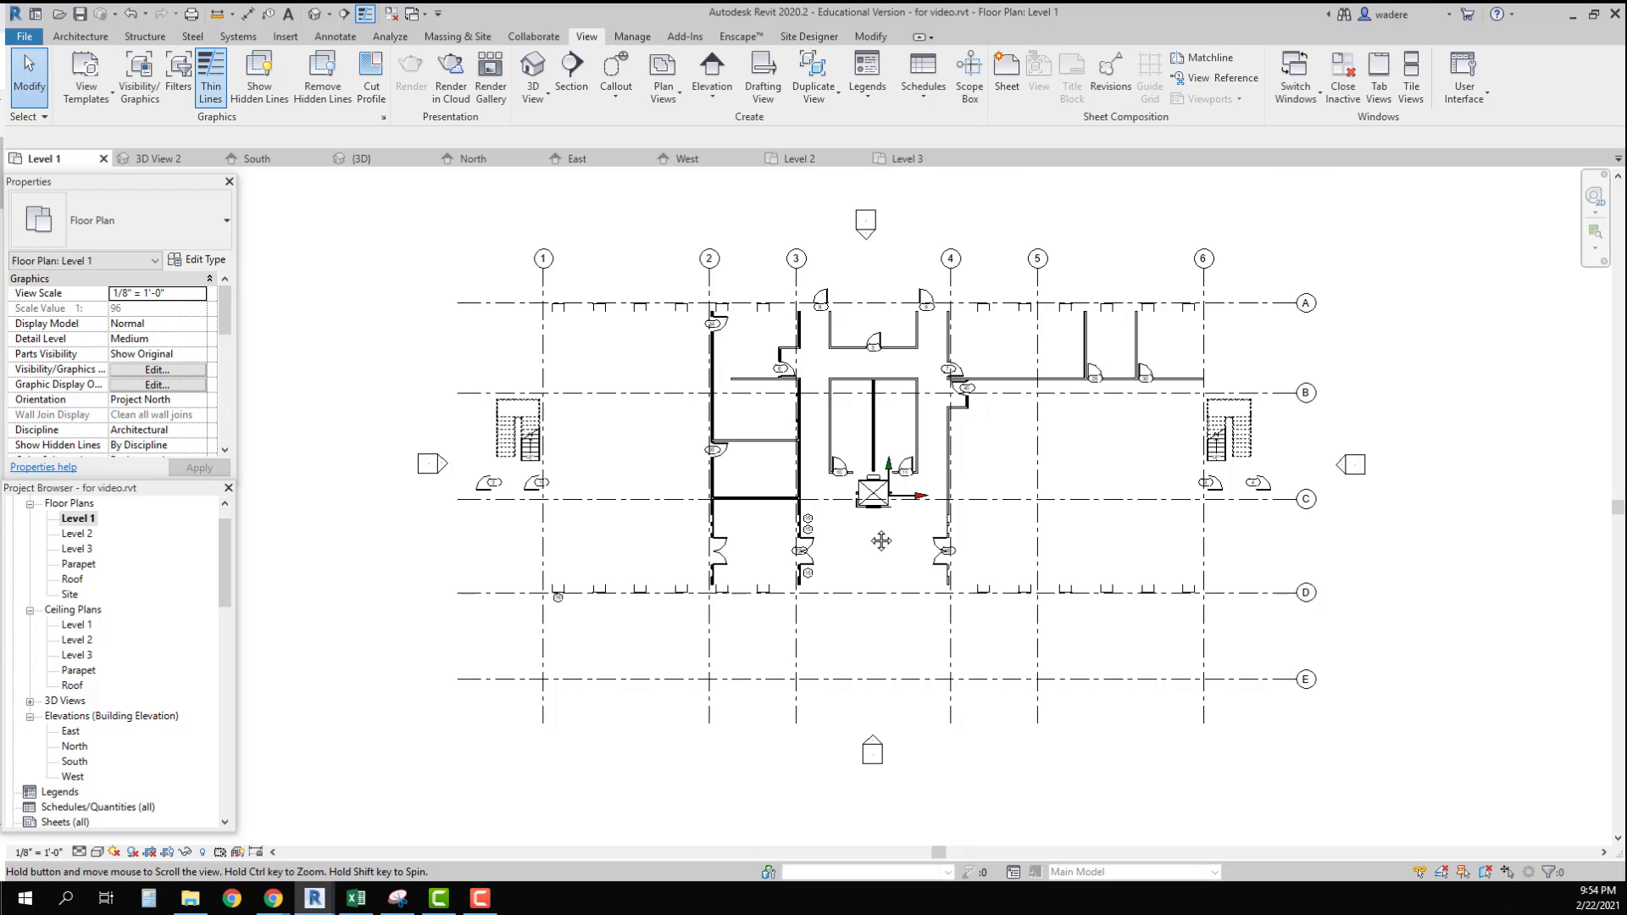
pyautogui.scroll(3, 868, 518)
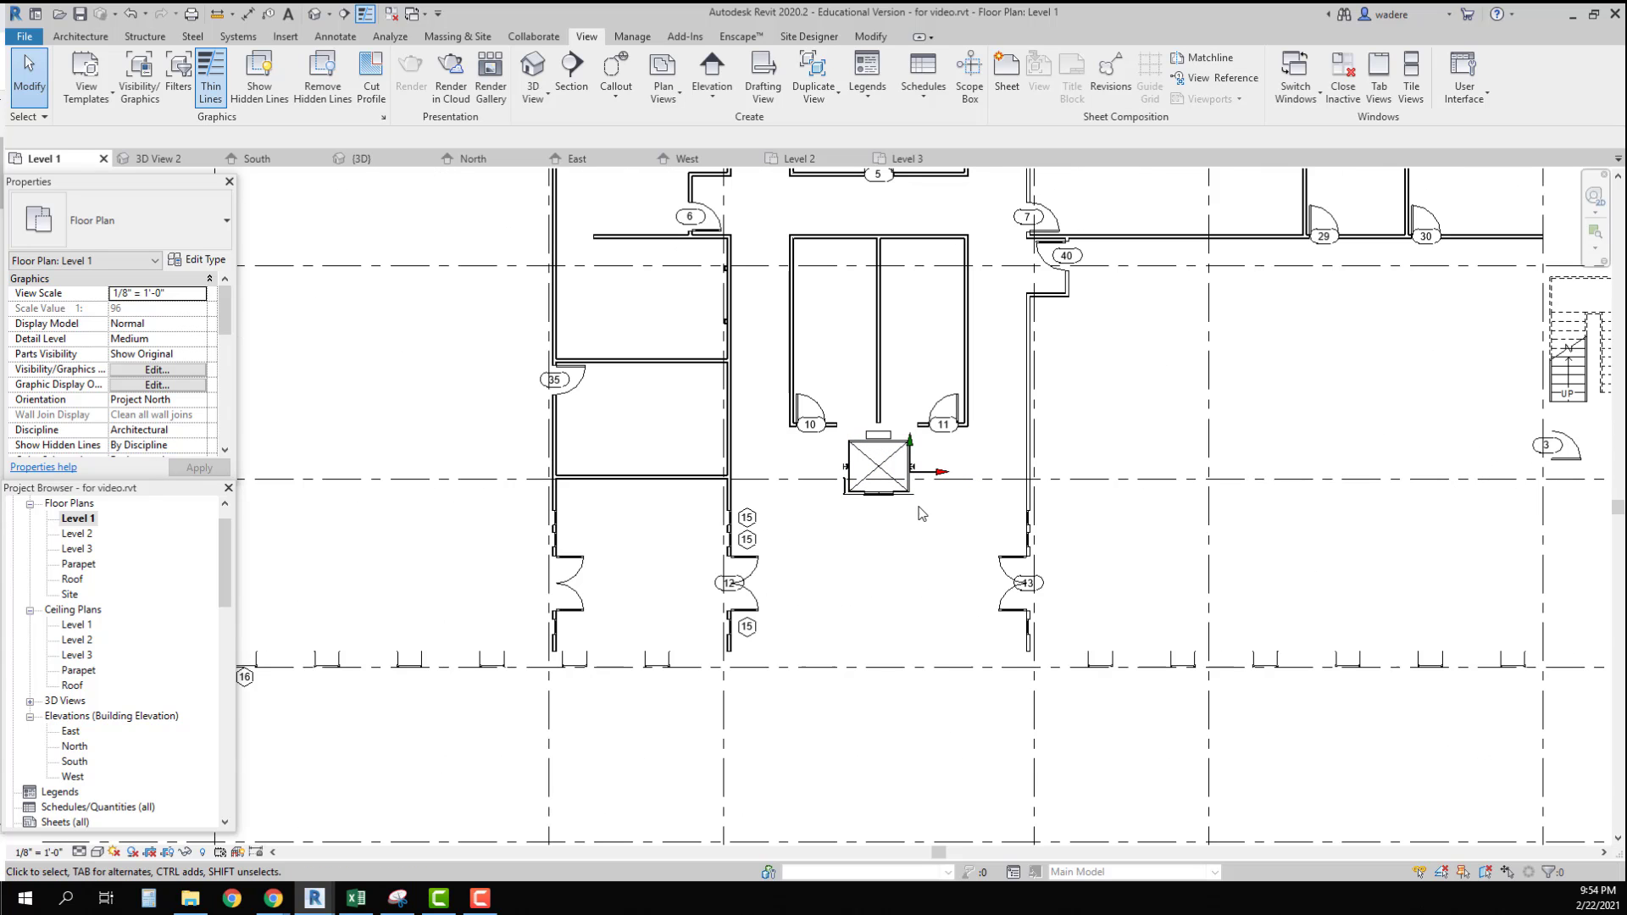
pyautogui.click(860, 482)
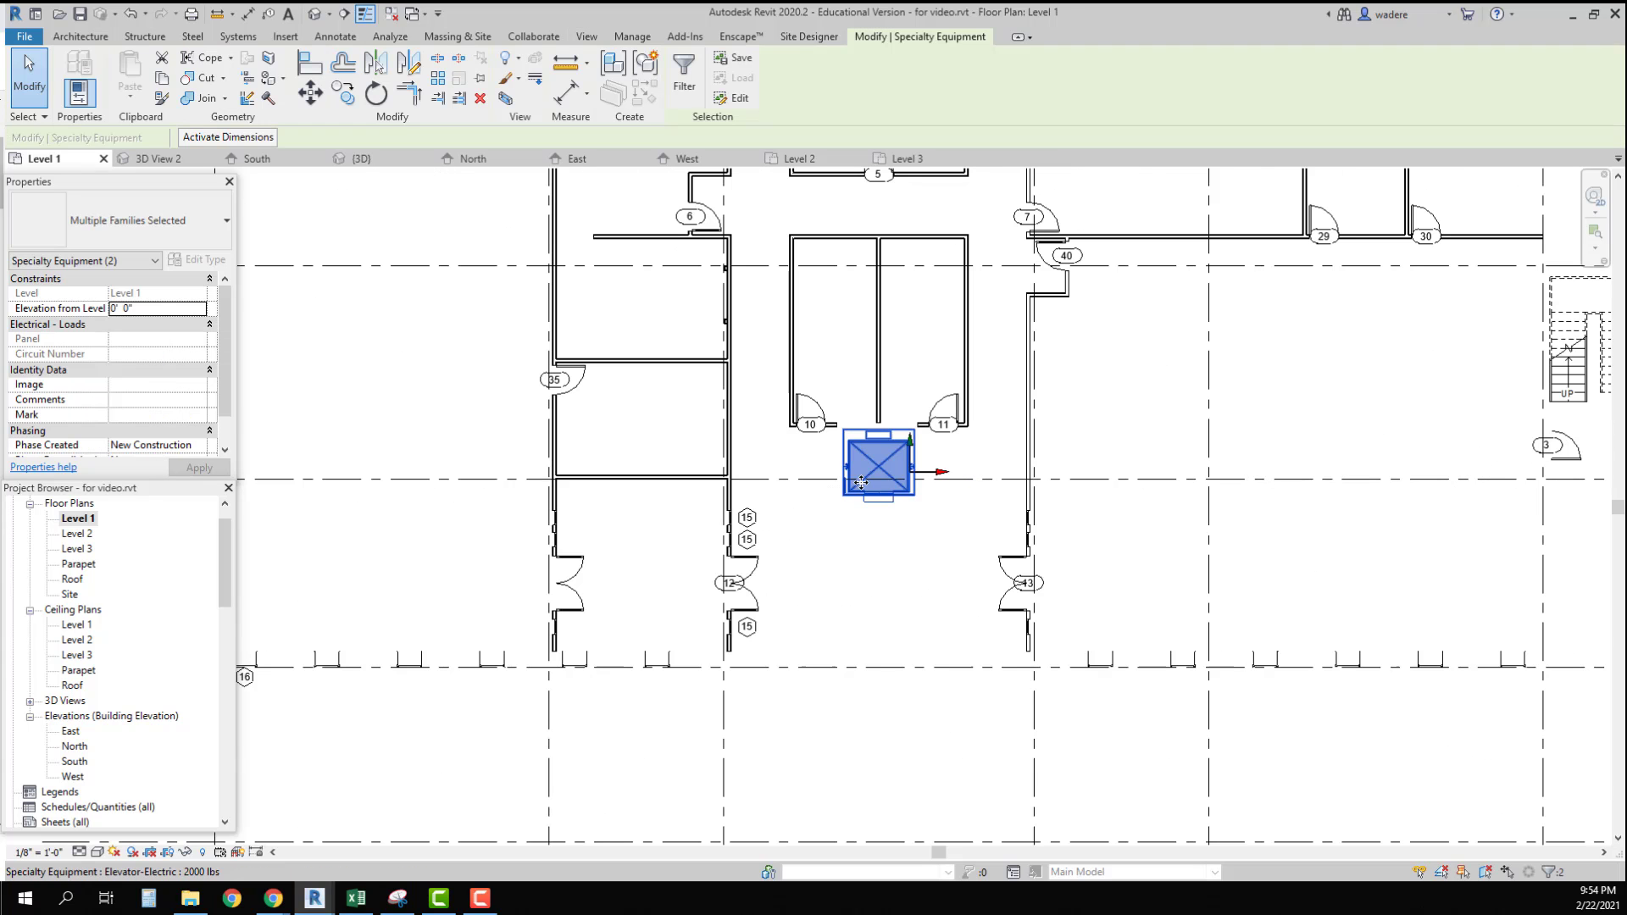
pyautogui.rightClick(874, 449)
pyautogui.moveTo(933, 530)
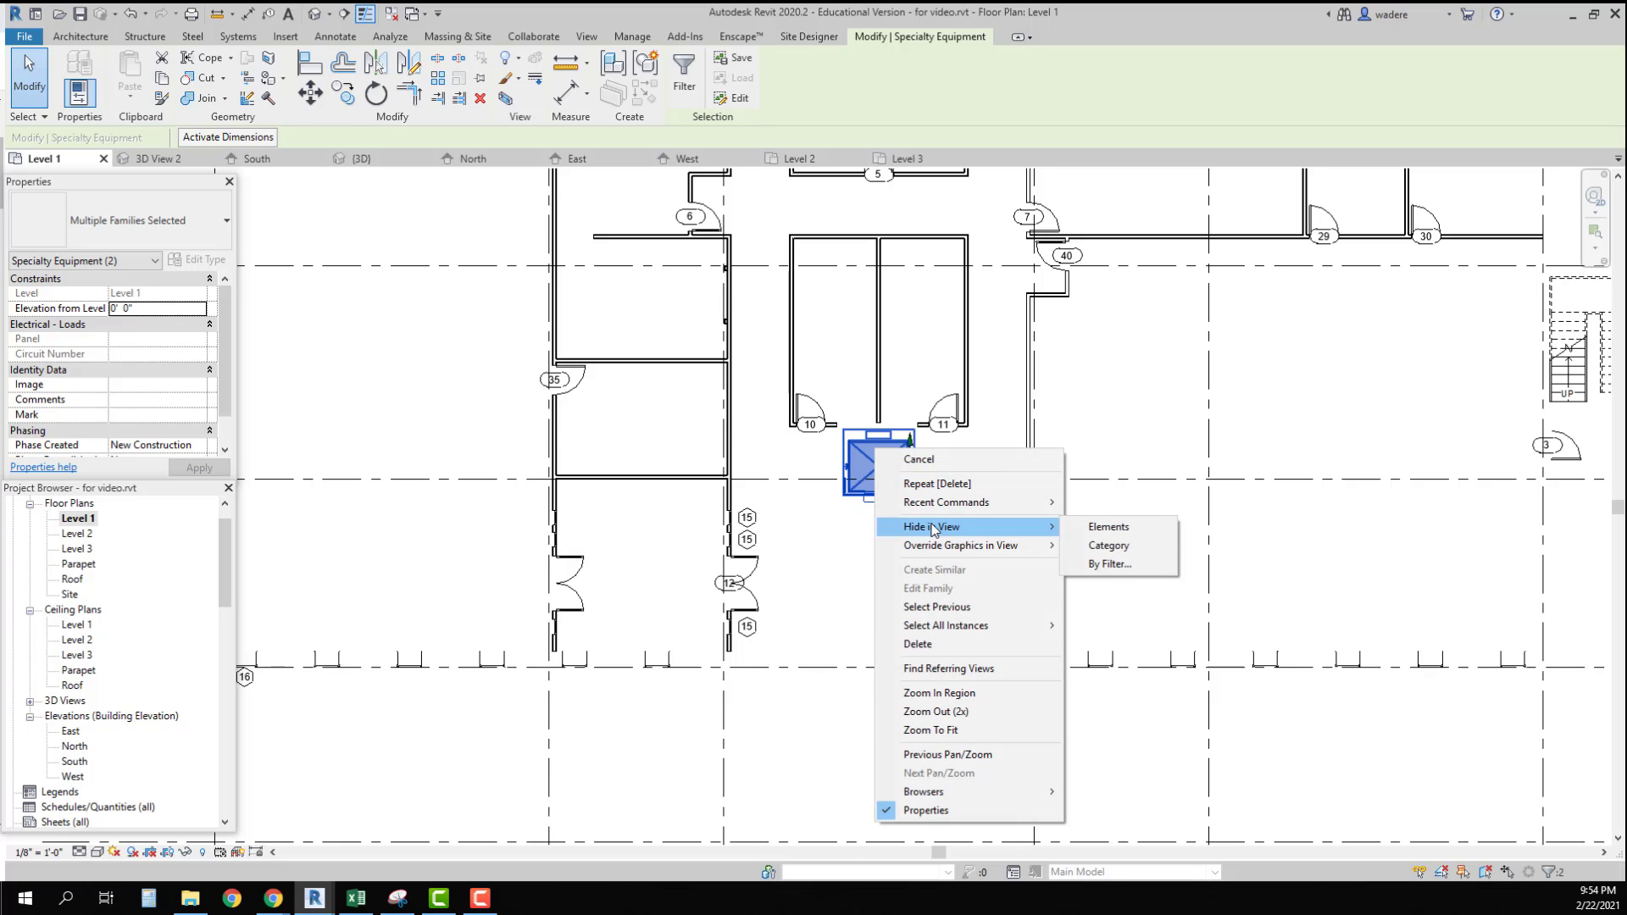
pyautogui.click(1113, 534)
# Step: Select all the building elements remaining in the Level 1 plan and copy them to the clipboard
pyautogui.scroll(-4, 828, 517)
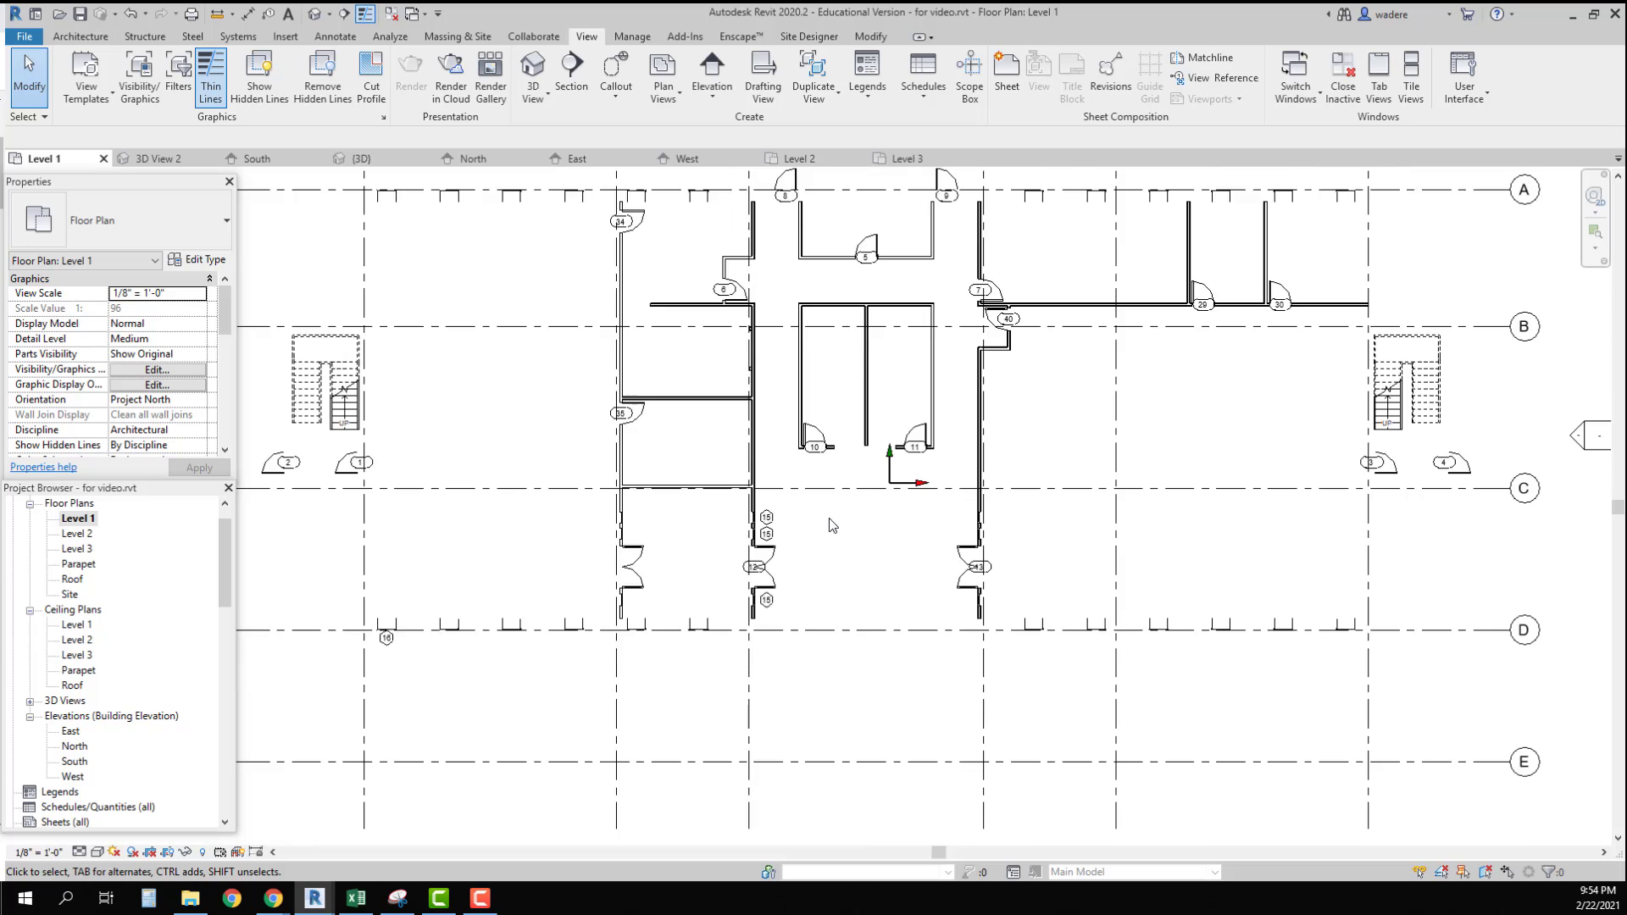
pyautogui.scroll(-2, 830, 531)
pyautogui.moveTo(831, 534); pyautogui.dragTo(764, 528, button='middle')
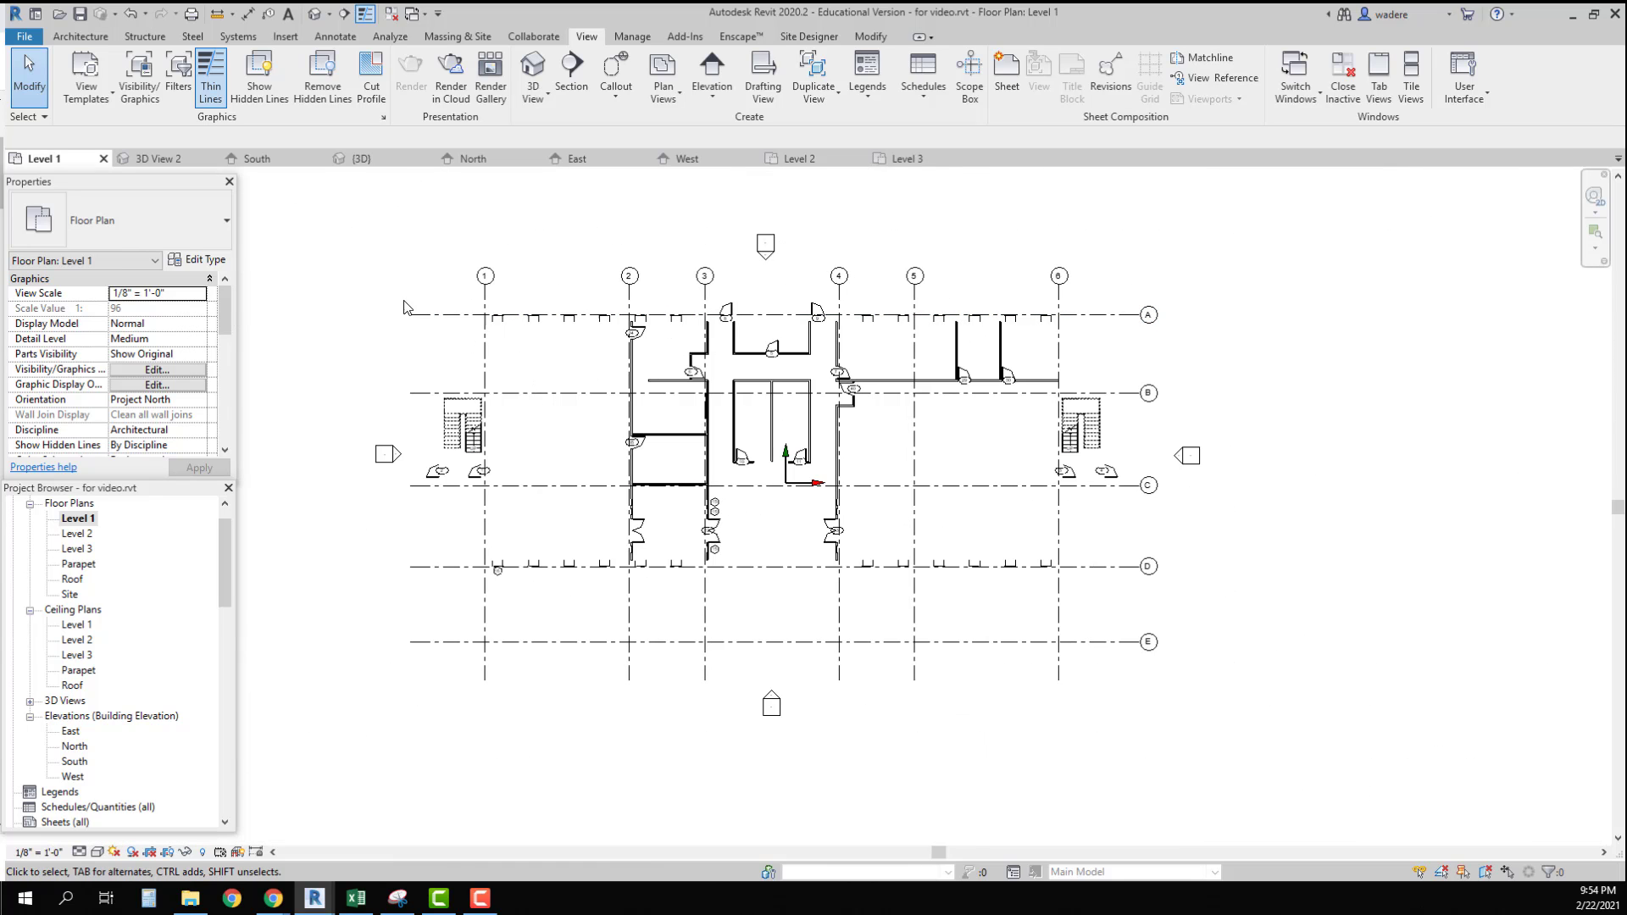
pyautogui.moveTo(416, 297); pyautogui.dragTo(1128, 625)
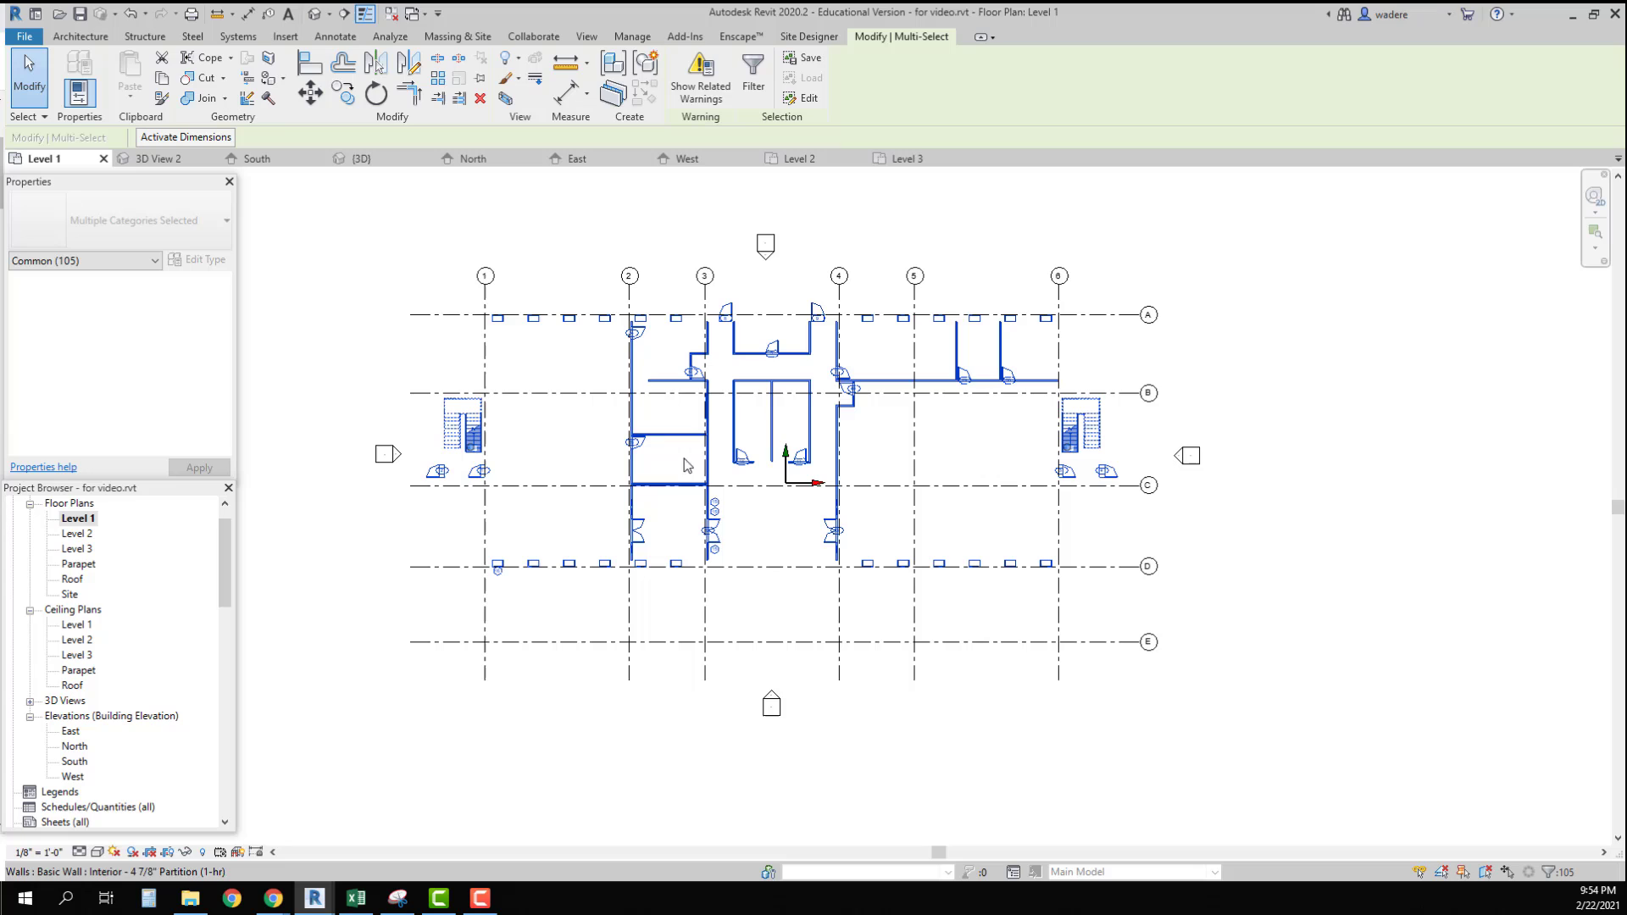
pyautogui.click(162, 79)
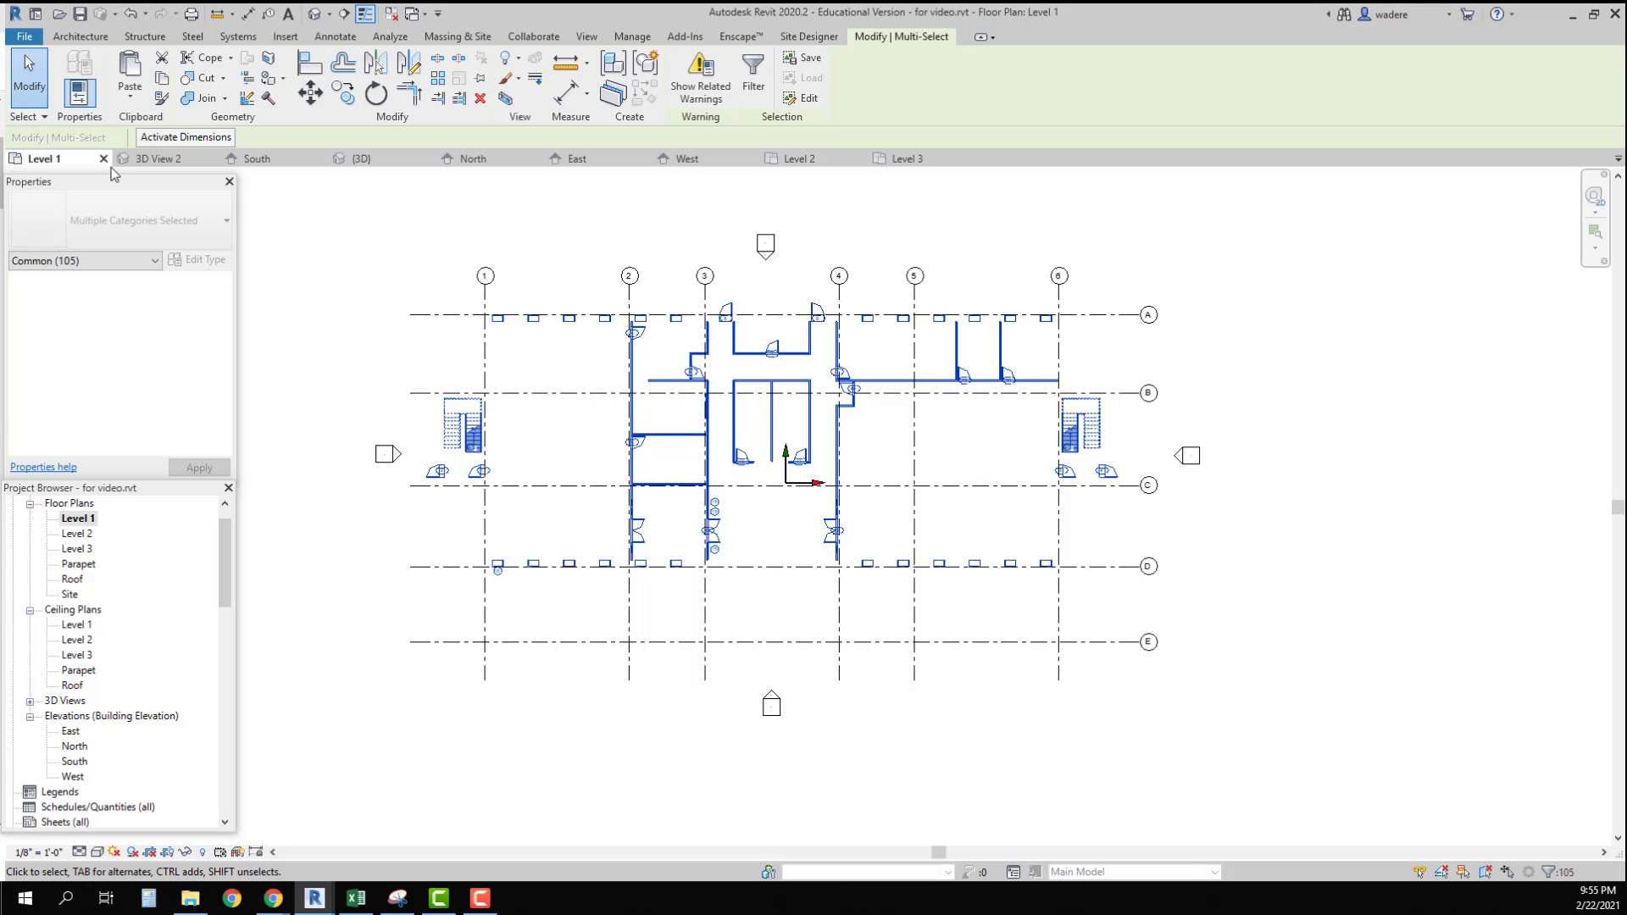
# Step: Paste the copied elements aligned to the Level 2 and Level 3 floor plan views, and check both plans
pyautogui.click(131, 98)
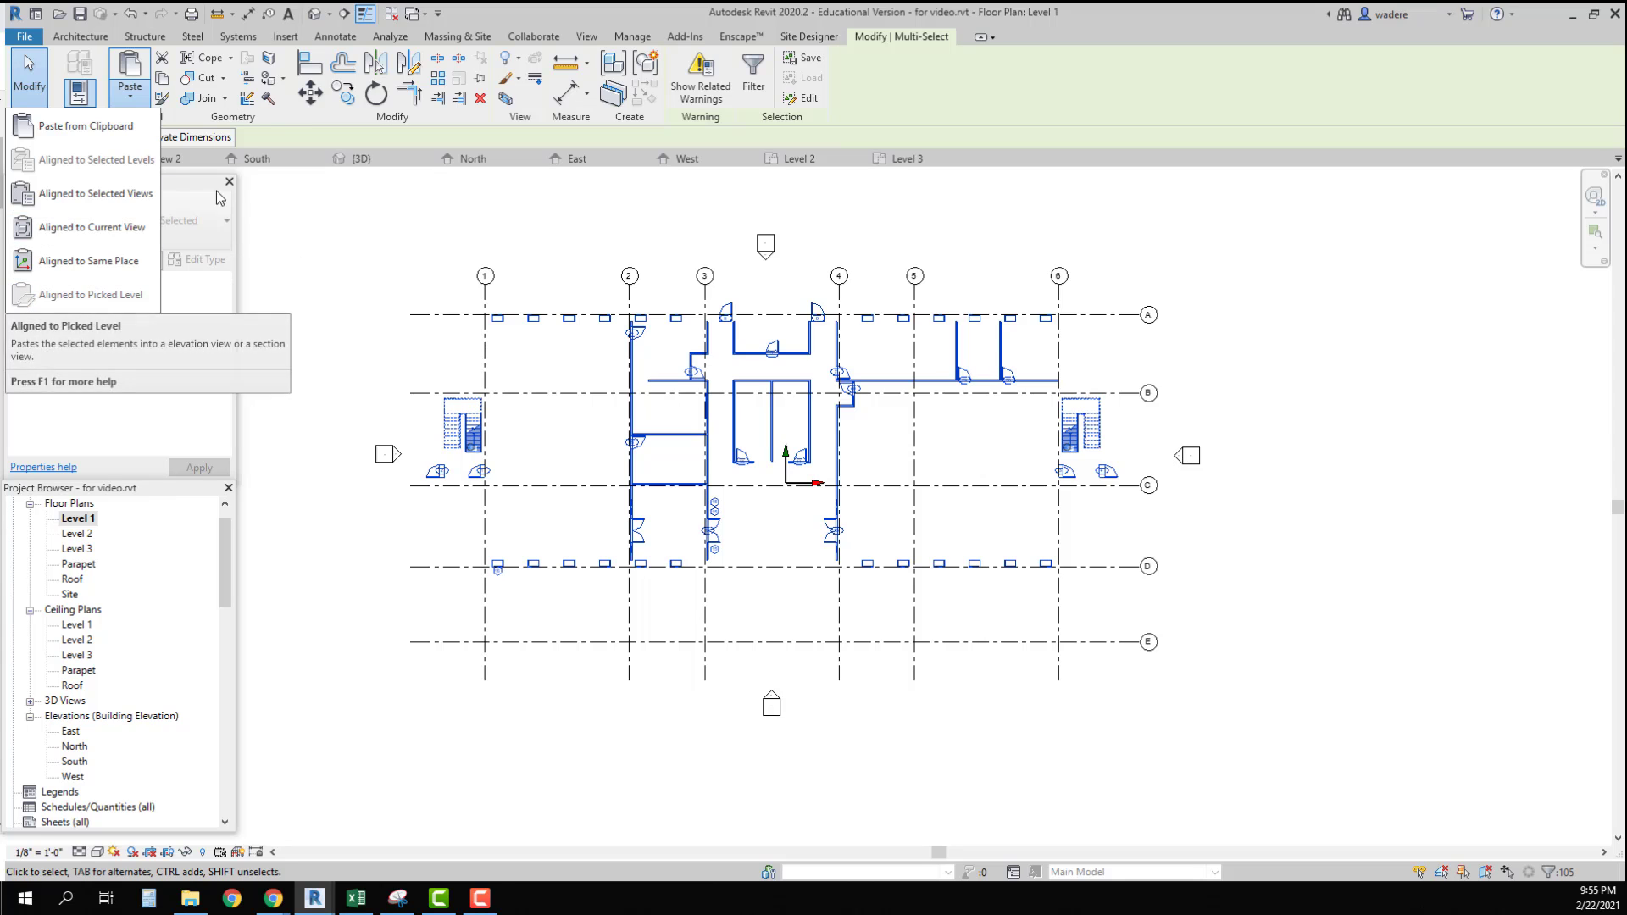
pyautogui.click(155, 163)
pyautogui.click(131, 99)
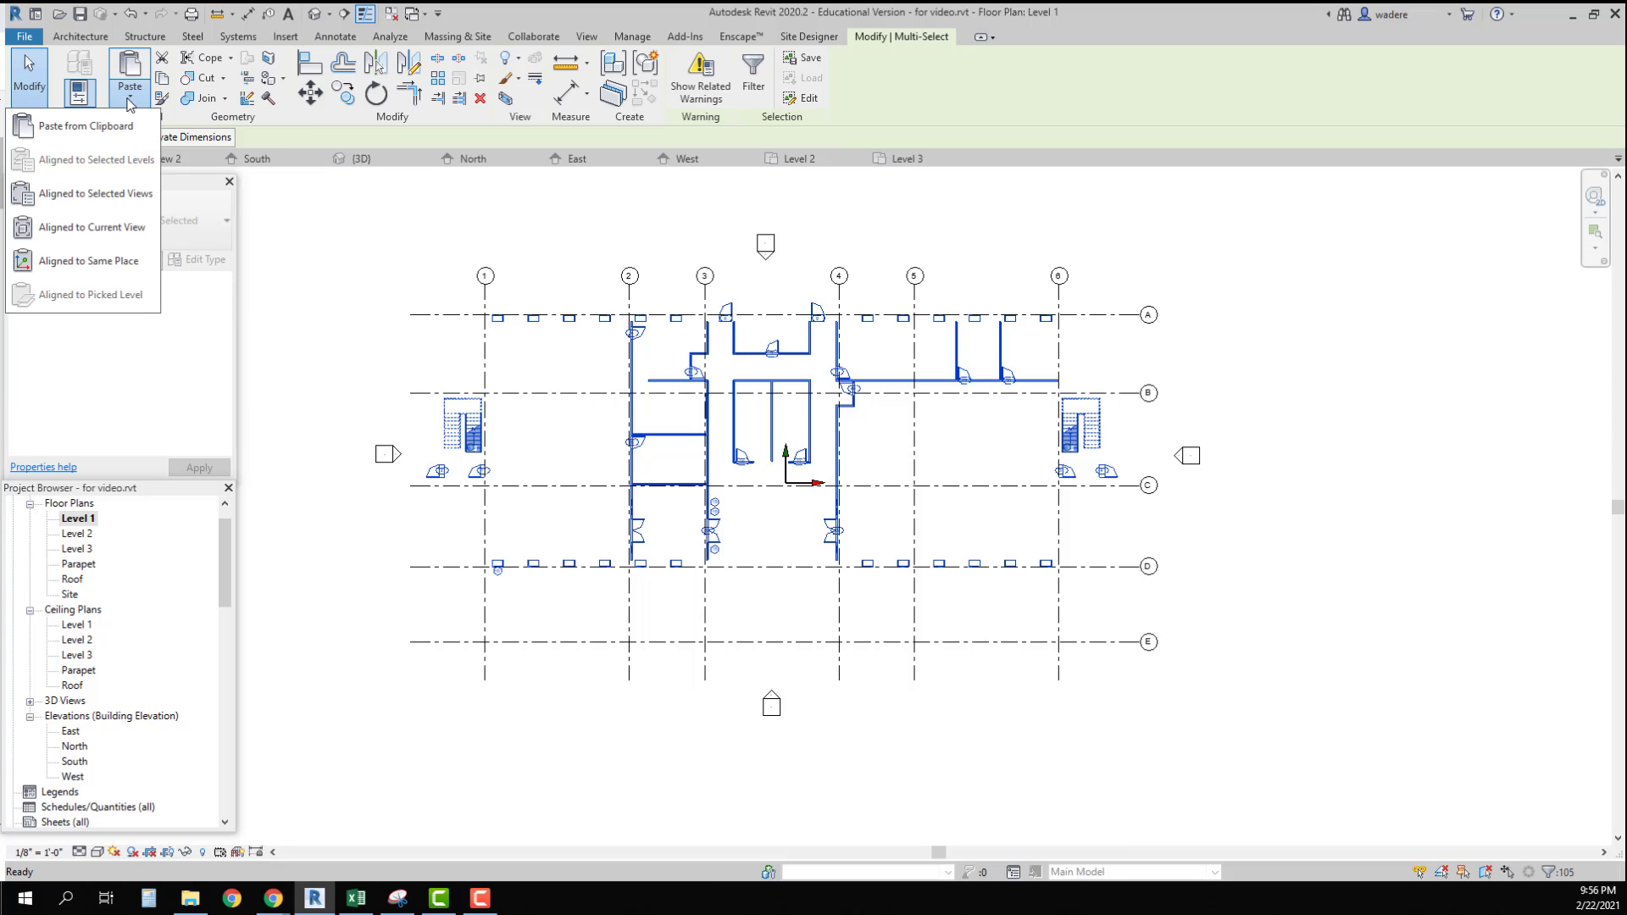
pyautogui.click(119, 196)
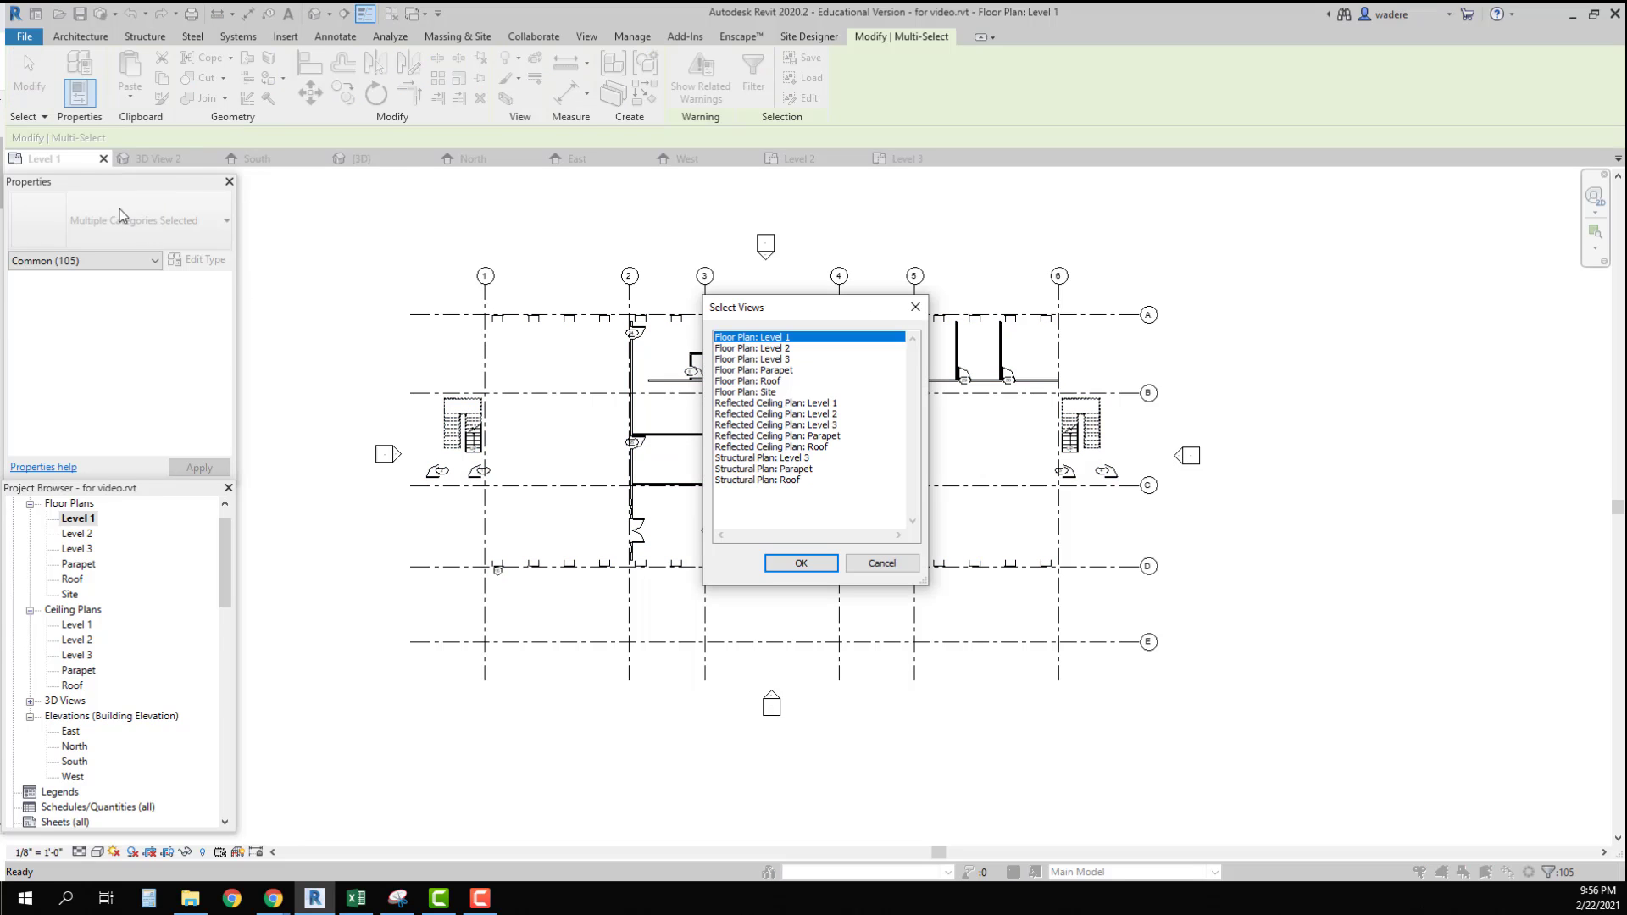
pyautogui.click(769, 349)
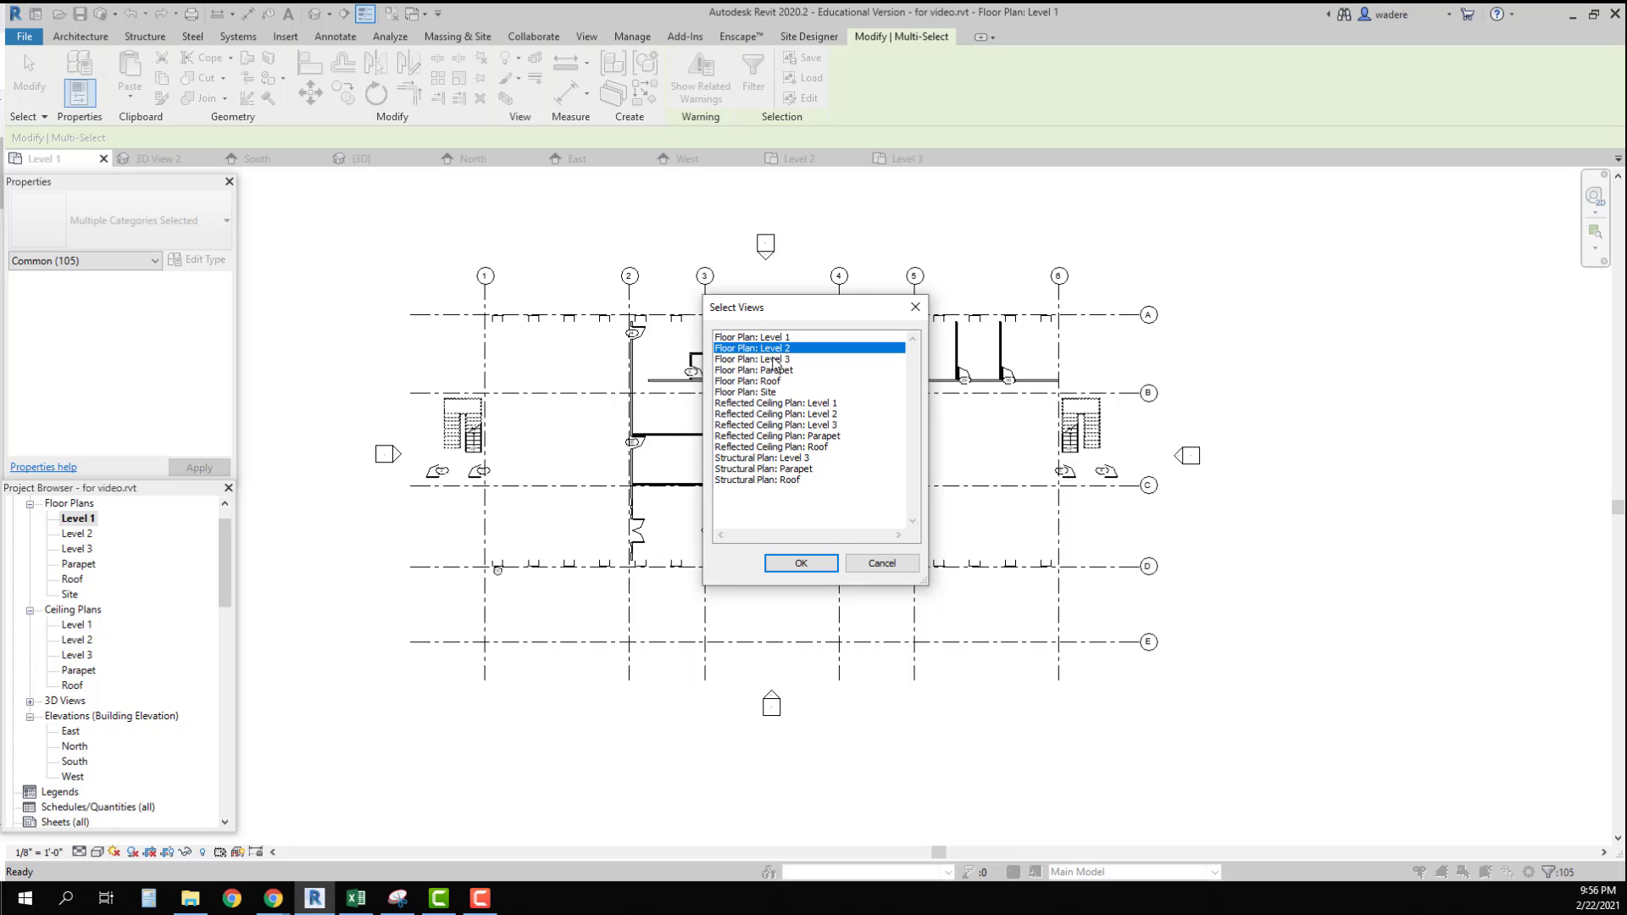
pyautogui.keyDown('ctrl'); pyautogui.click(773, 359); pyautogui.keyUp('ctrl')
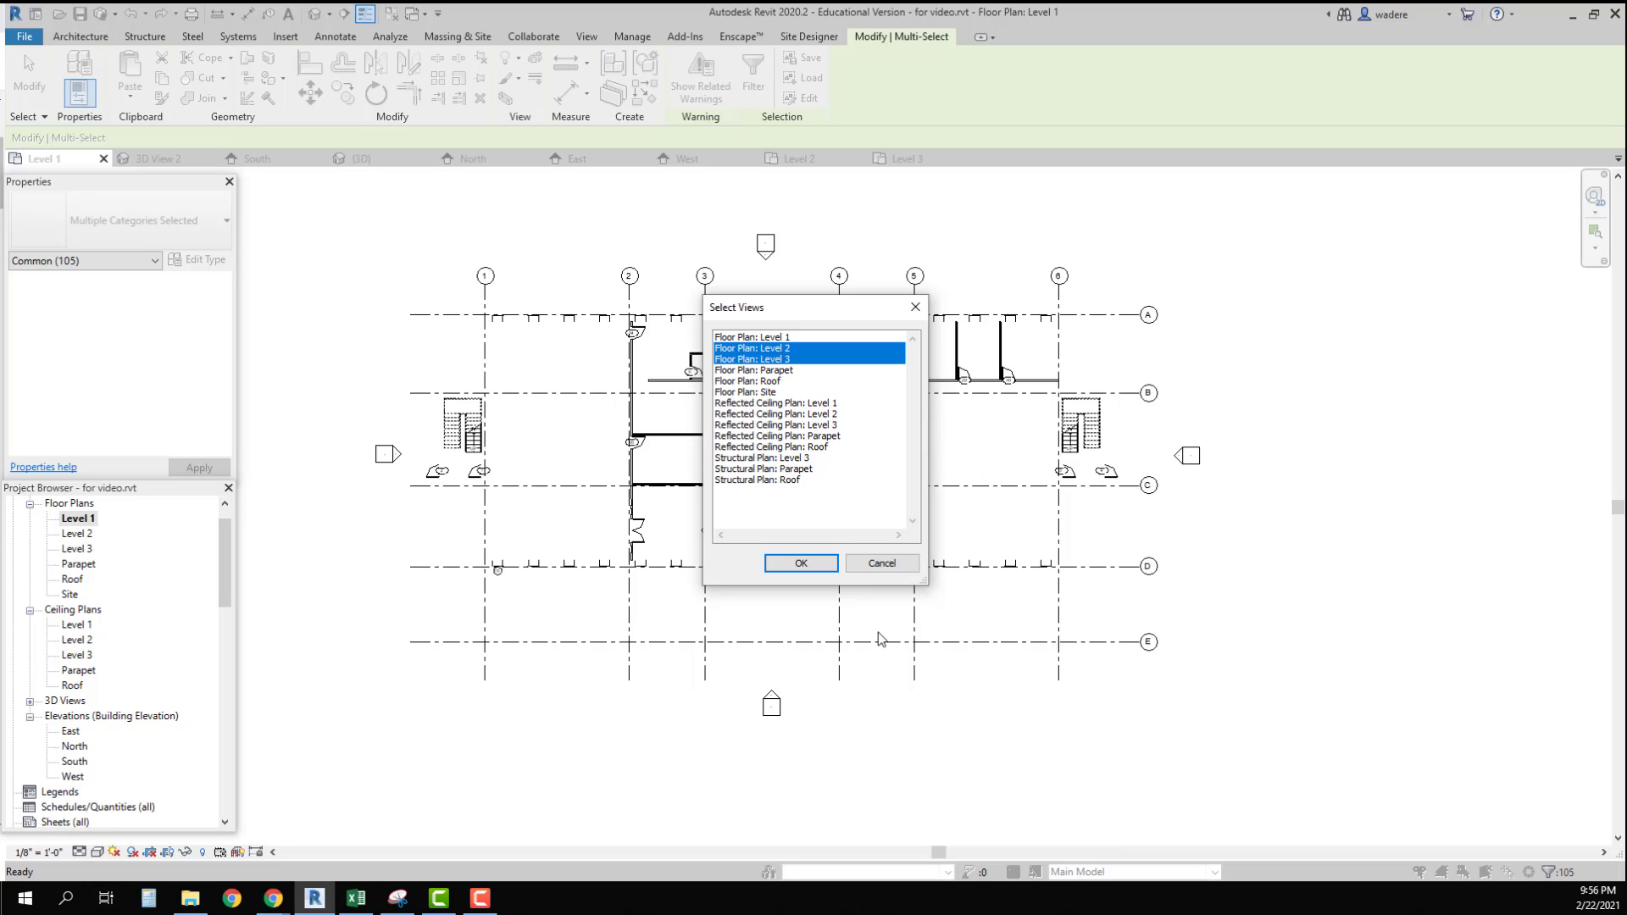
pyautogui.click(801, 563)
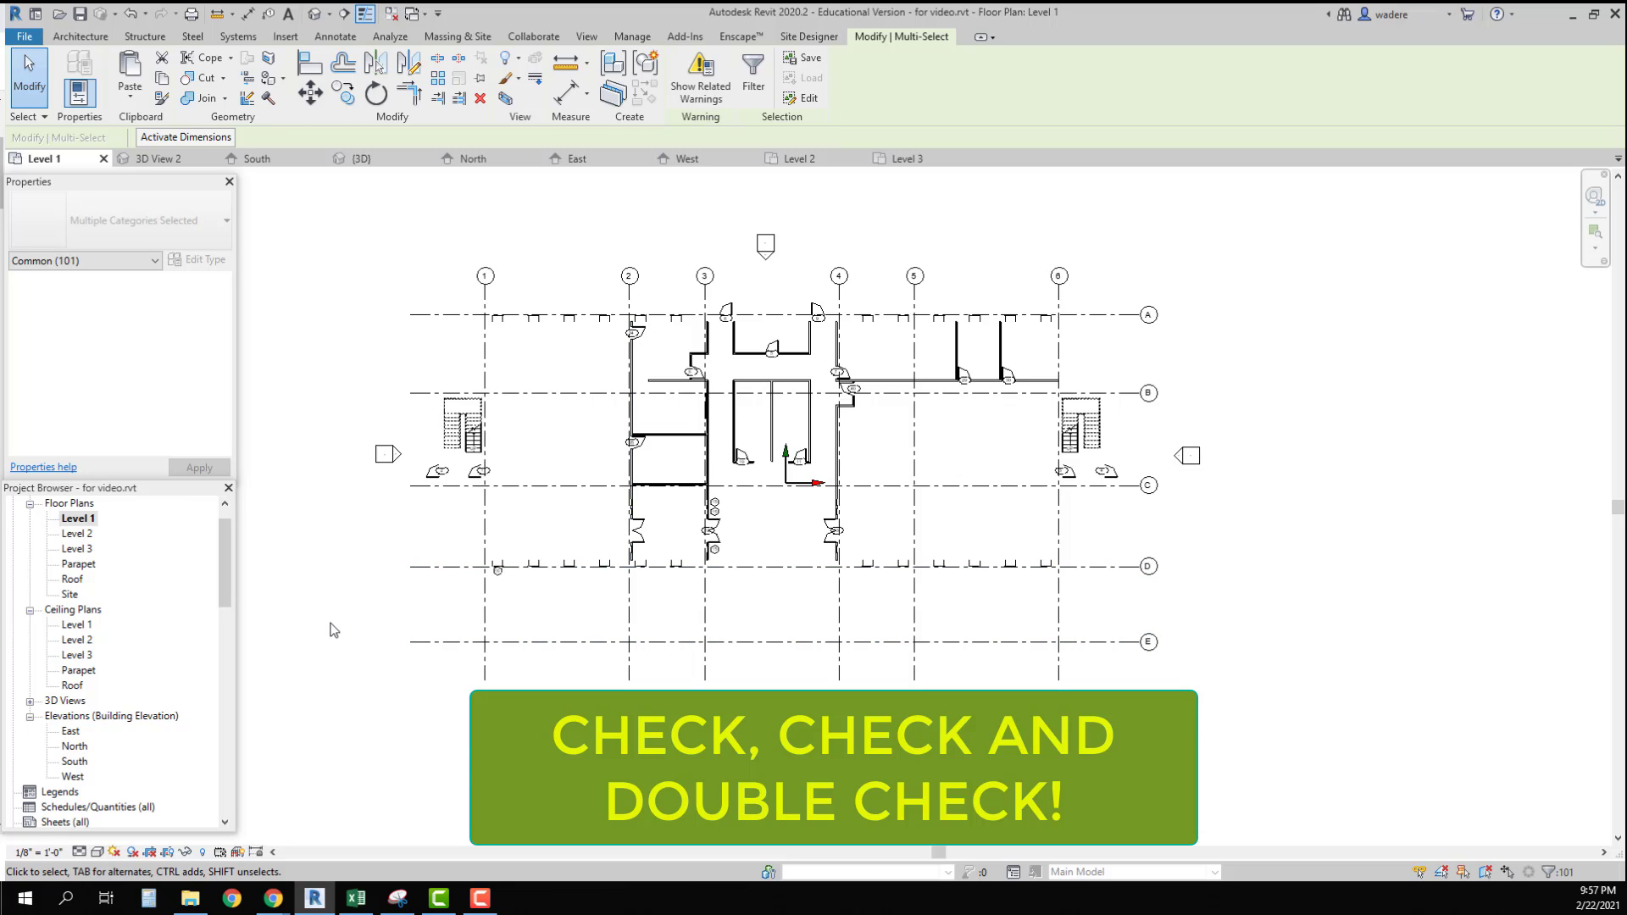
pyautogui.doubleClick(78, 535)
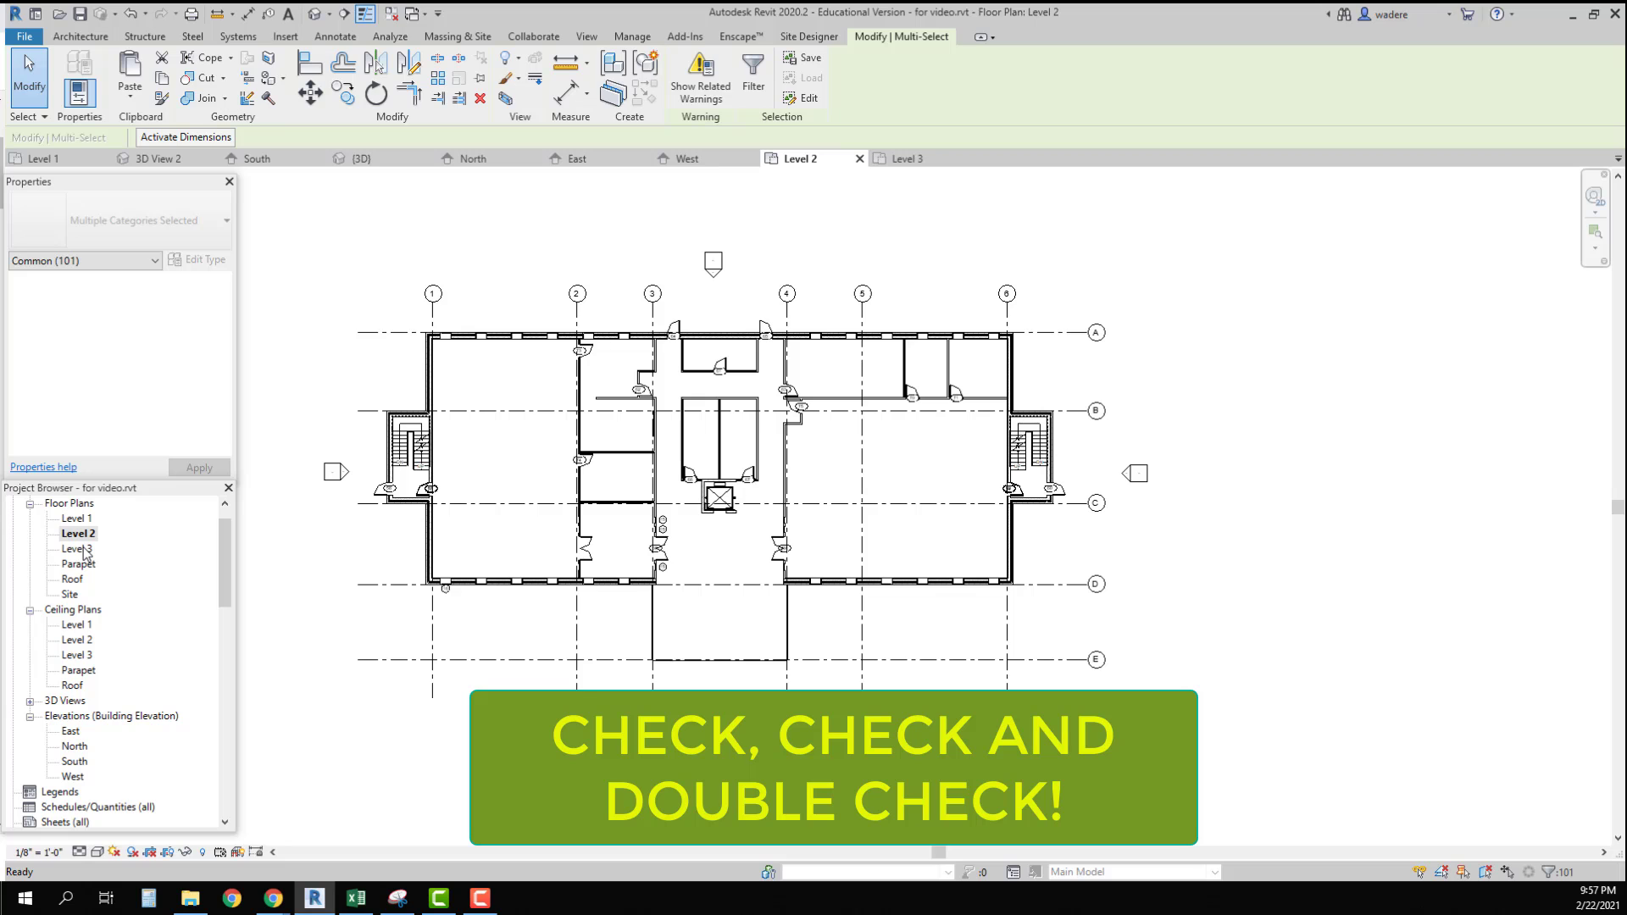
pyautogui.doubleClick(84, 550)
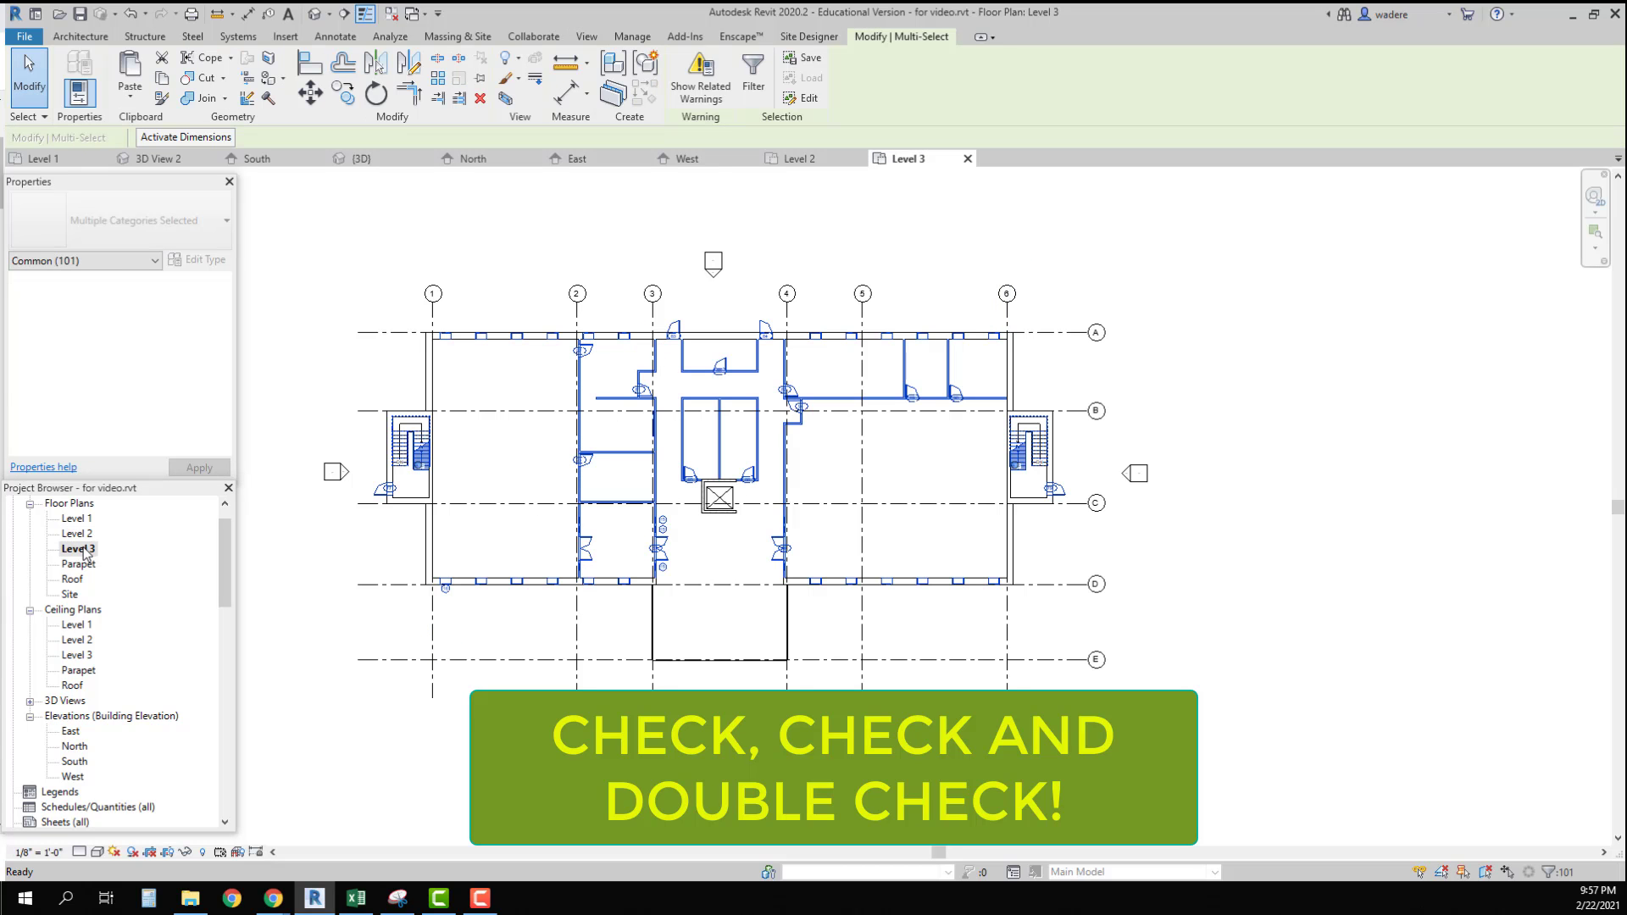
# Step: Return to the Level 1 floor plan and reveal its hidden elements
pyautogui.click(350, 773)
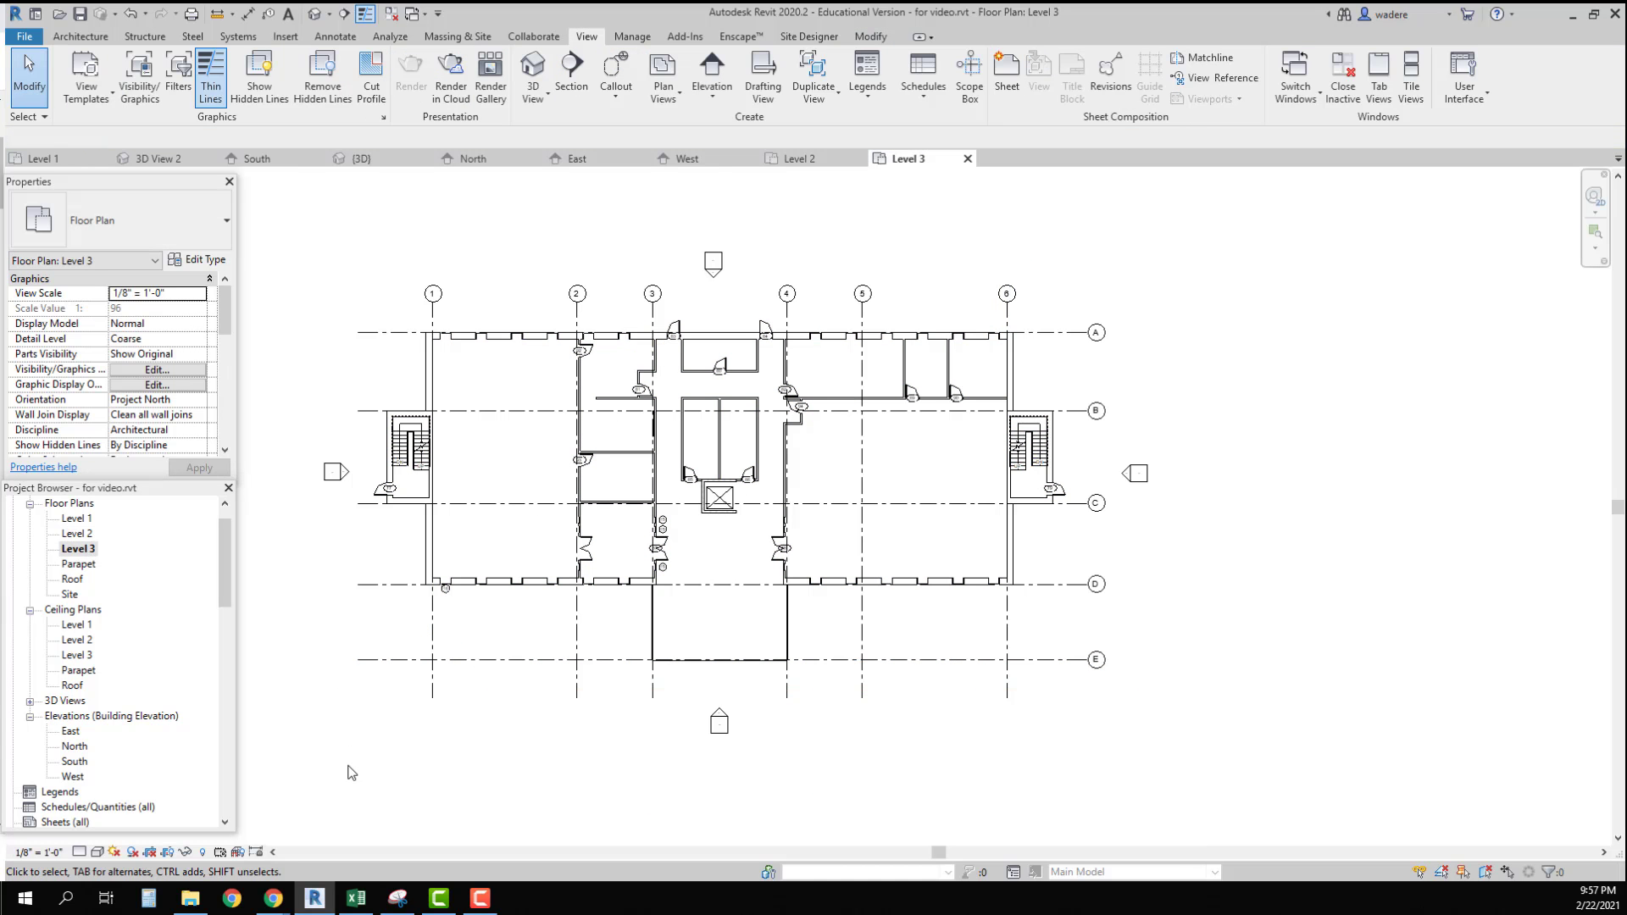
pyautogui.doubleClick(75, 520)
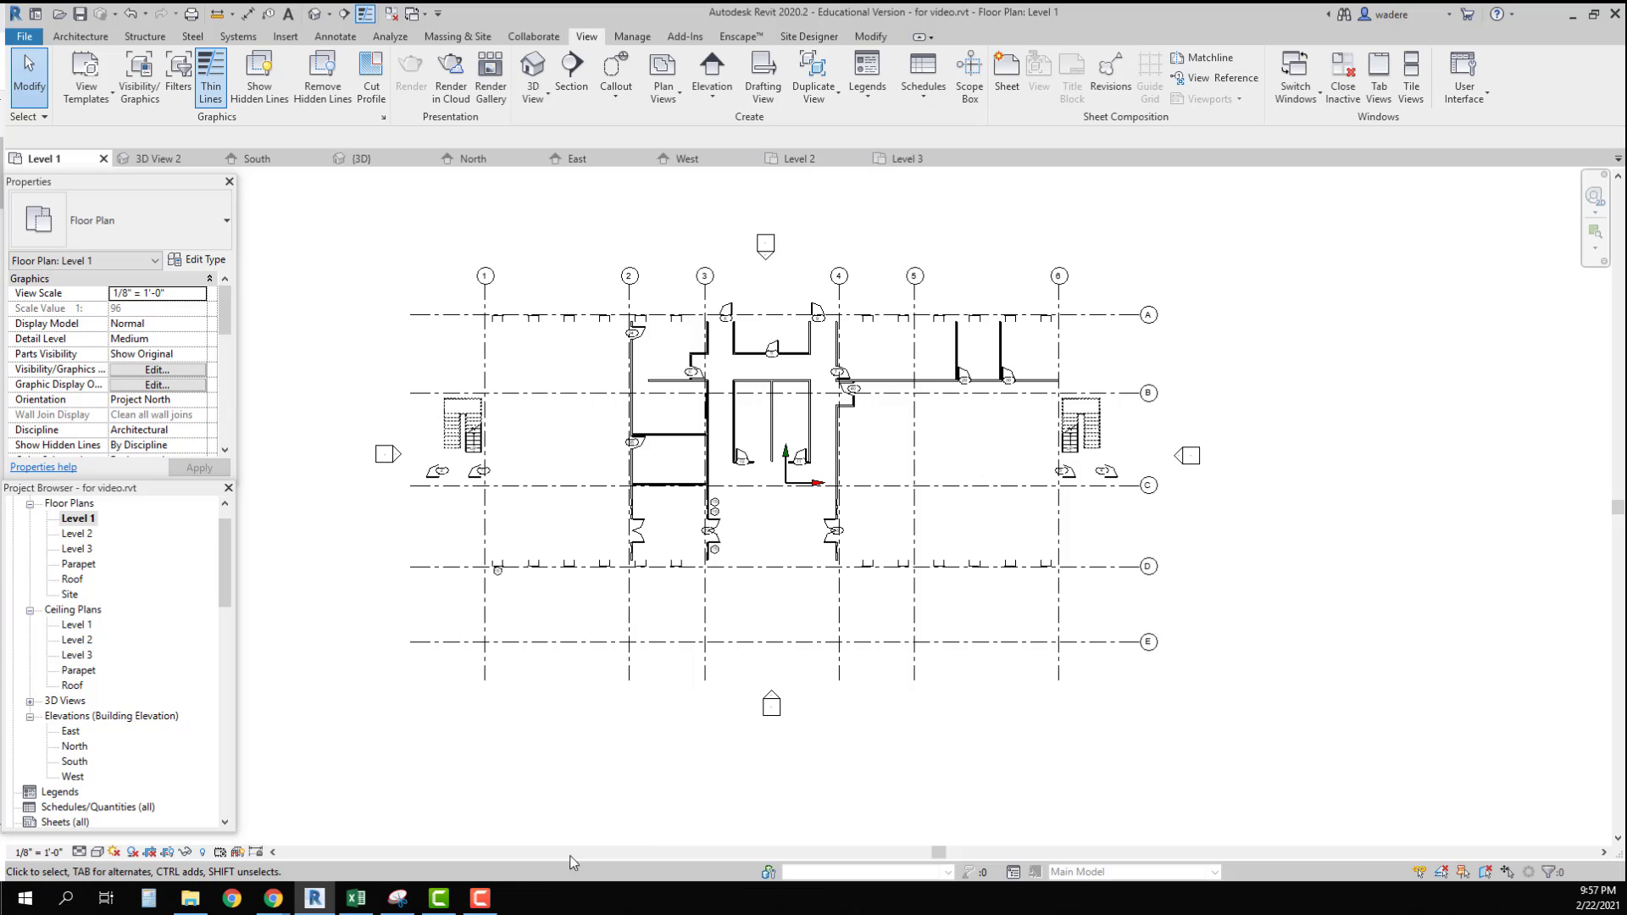
pyautogui.click(201, 851)
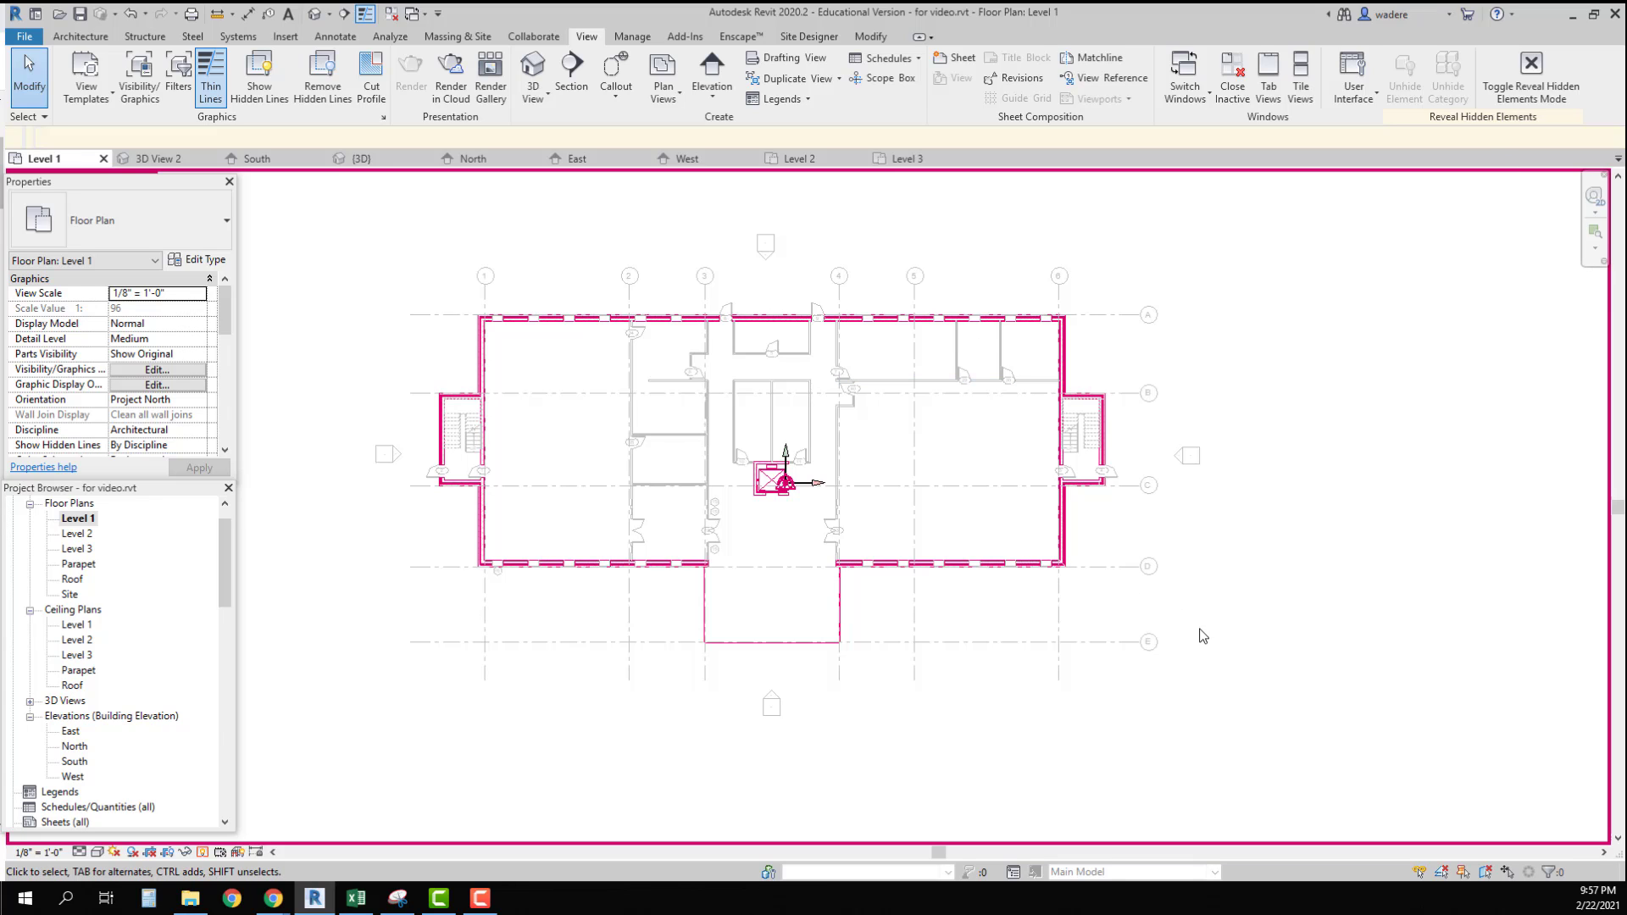
# Step: Select the exterior, stair and elevator walls with the elevator equipment, unhide them in Level 1, and leave reveal mode
pyautogui.moveTo(1203, 636); pyautogui.dragTo(833, 298)
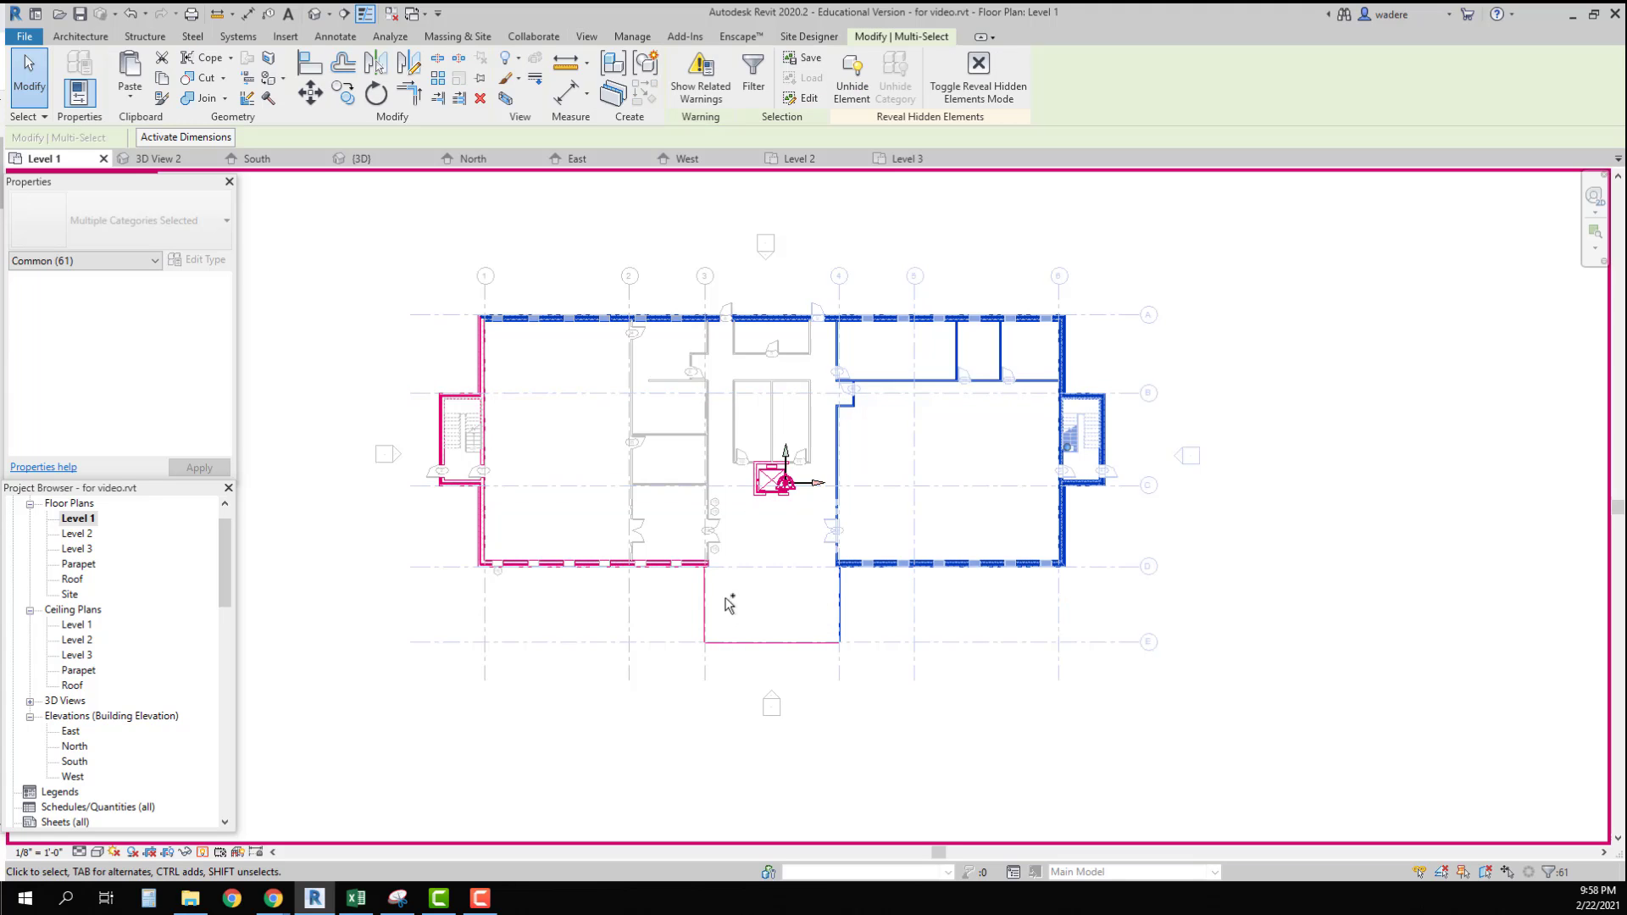
pyautogui.keyDown('ctrl'); pyautogui.moveTo(729, 603); pyautogui.dragTo(343, 292); pyautogui.keyUp('ctrl')
pyautogui.keyDown('ctrl'); pyautogui.moveTo(343, 320); pyautogui.dragTo(341, 305); pyautogui.keyUp('ctrl')
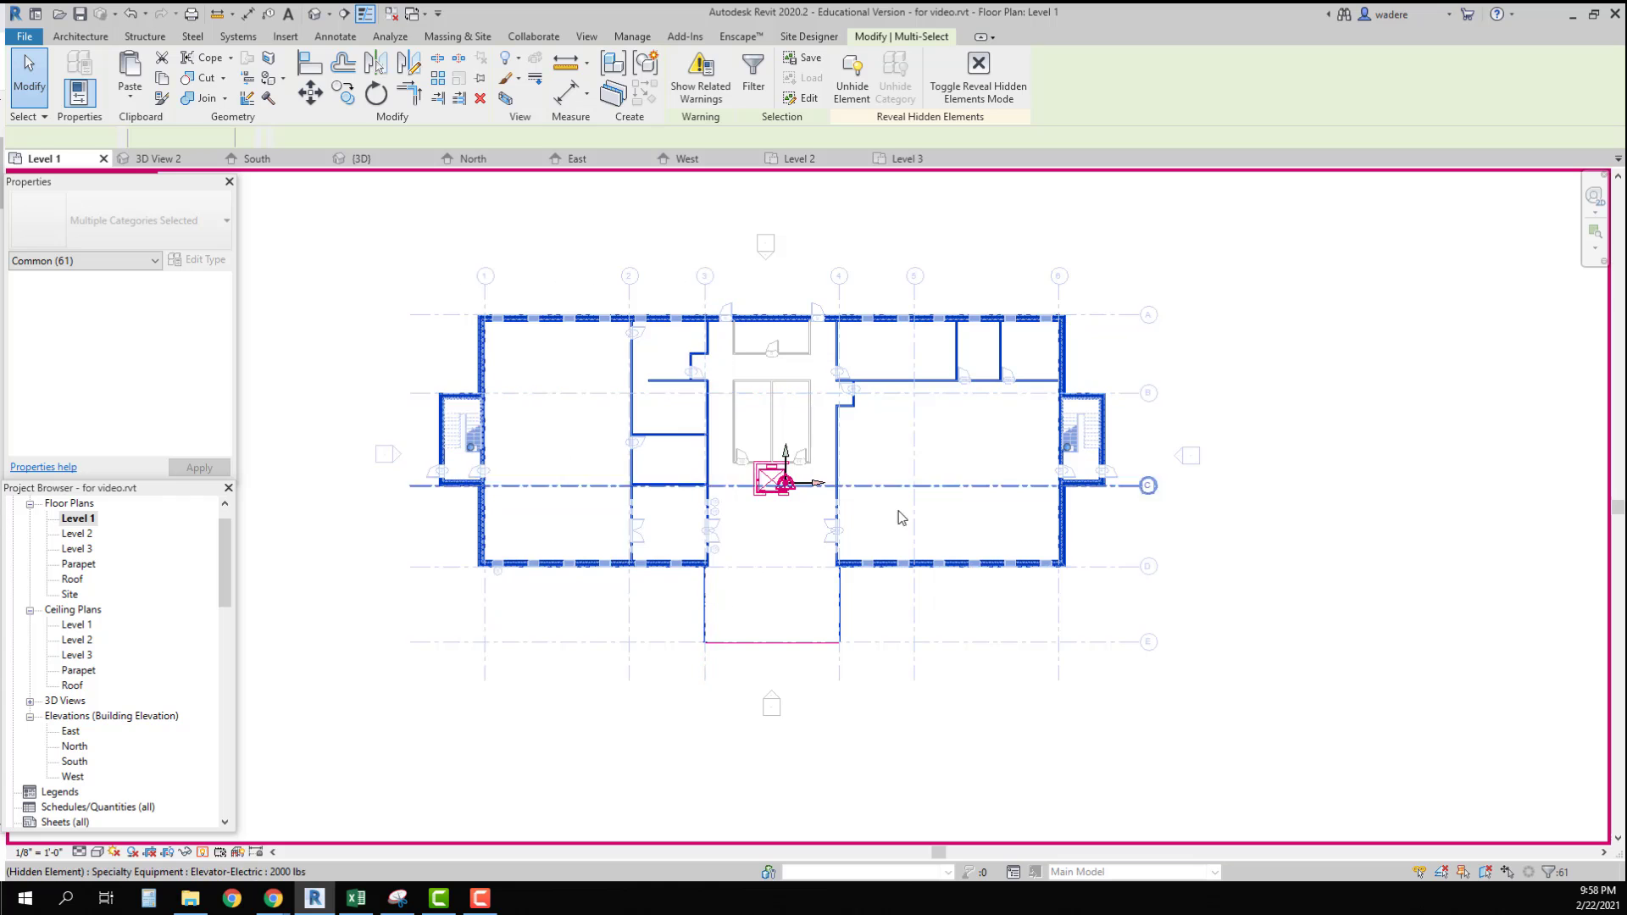
pyautogui.scroll(5, 775, 483)
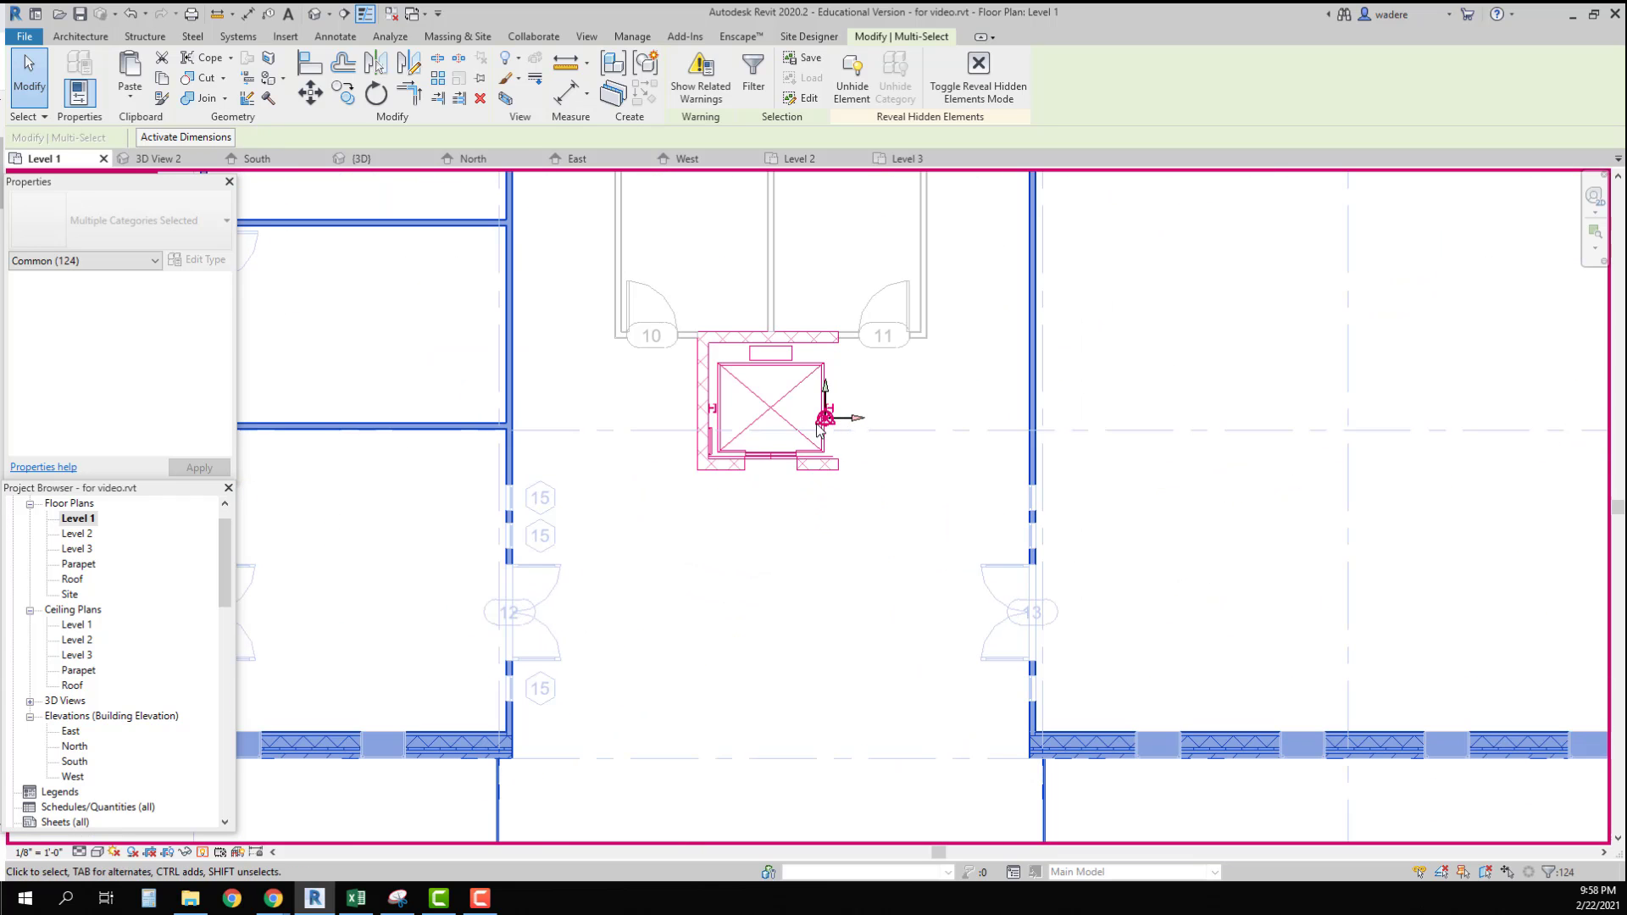
pyautogui.keyDown('ctrl'); pyautogui.moveTo(766, 496); pyautogui.dragTo(889, 365); pyautogui.keyUp('ctrl')
pyautogui.scroll(-4, 939, 551)
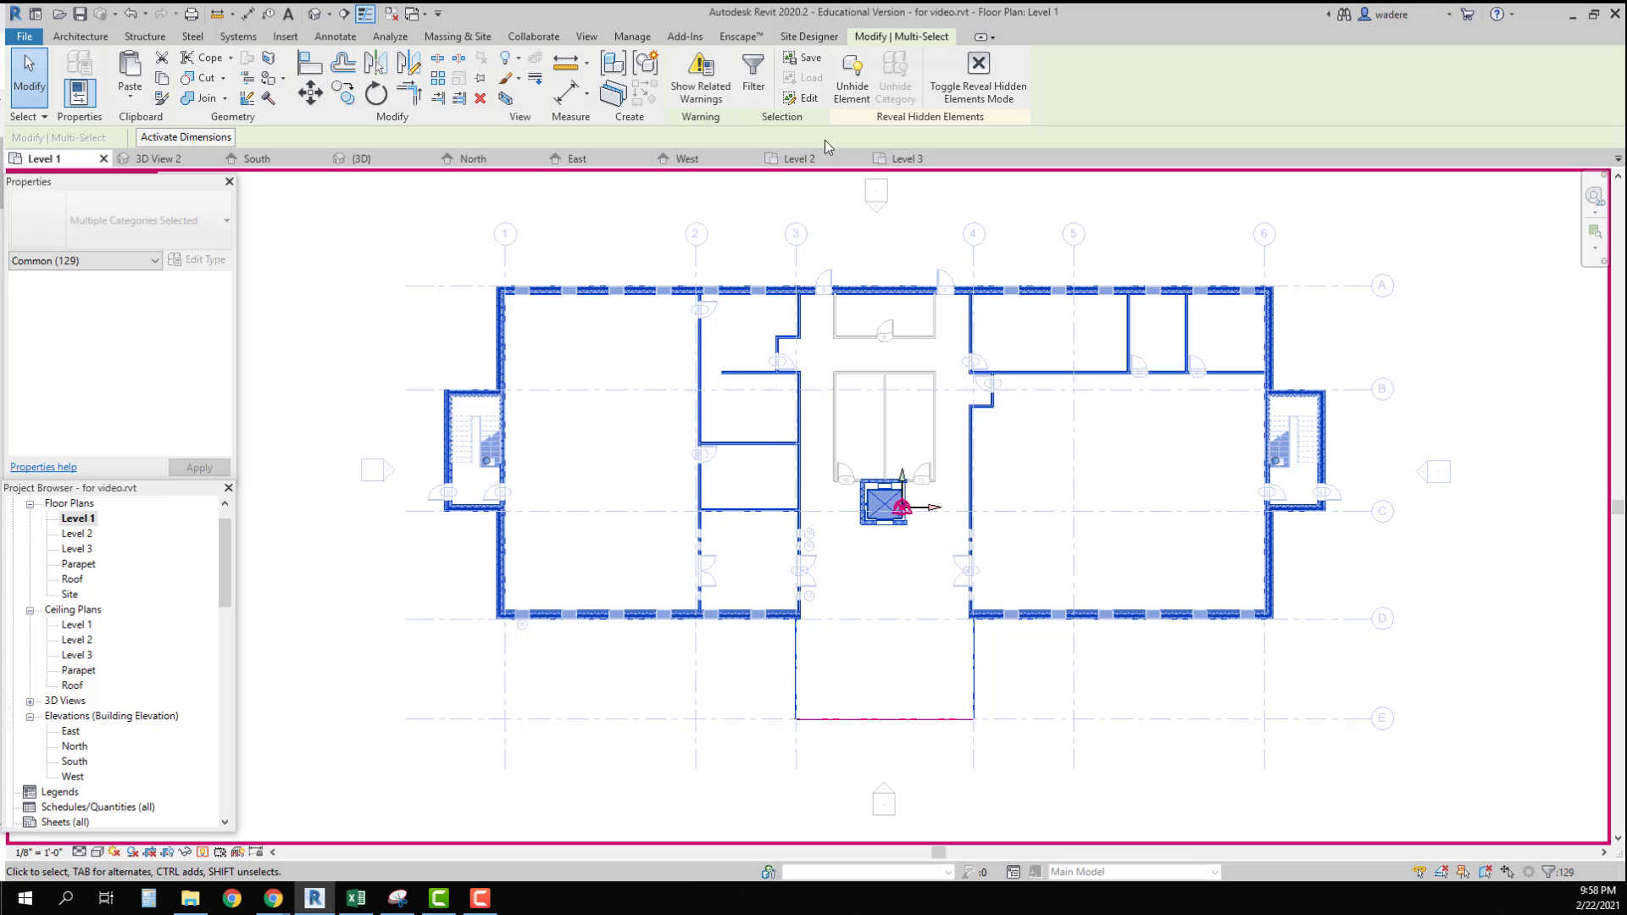
pyautogui.click(851, 78)
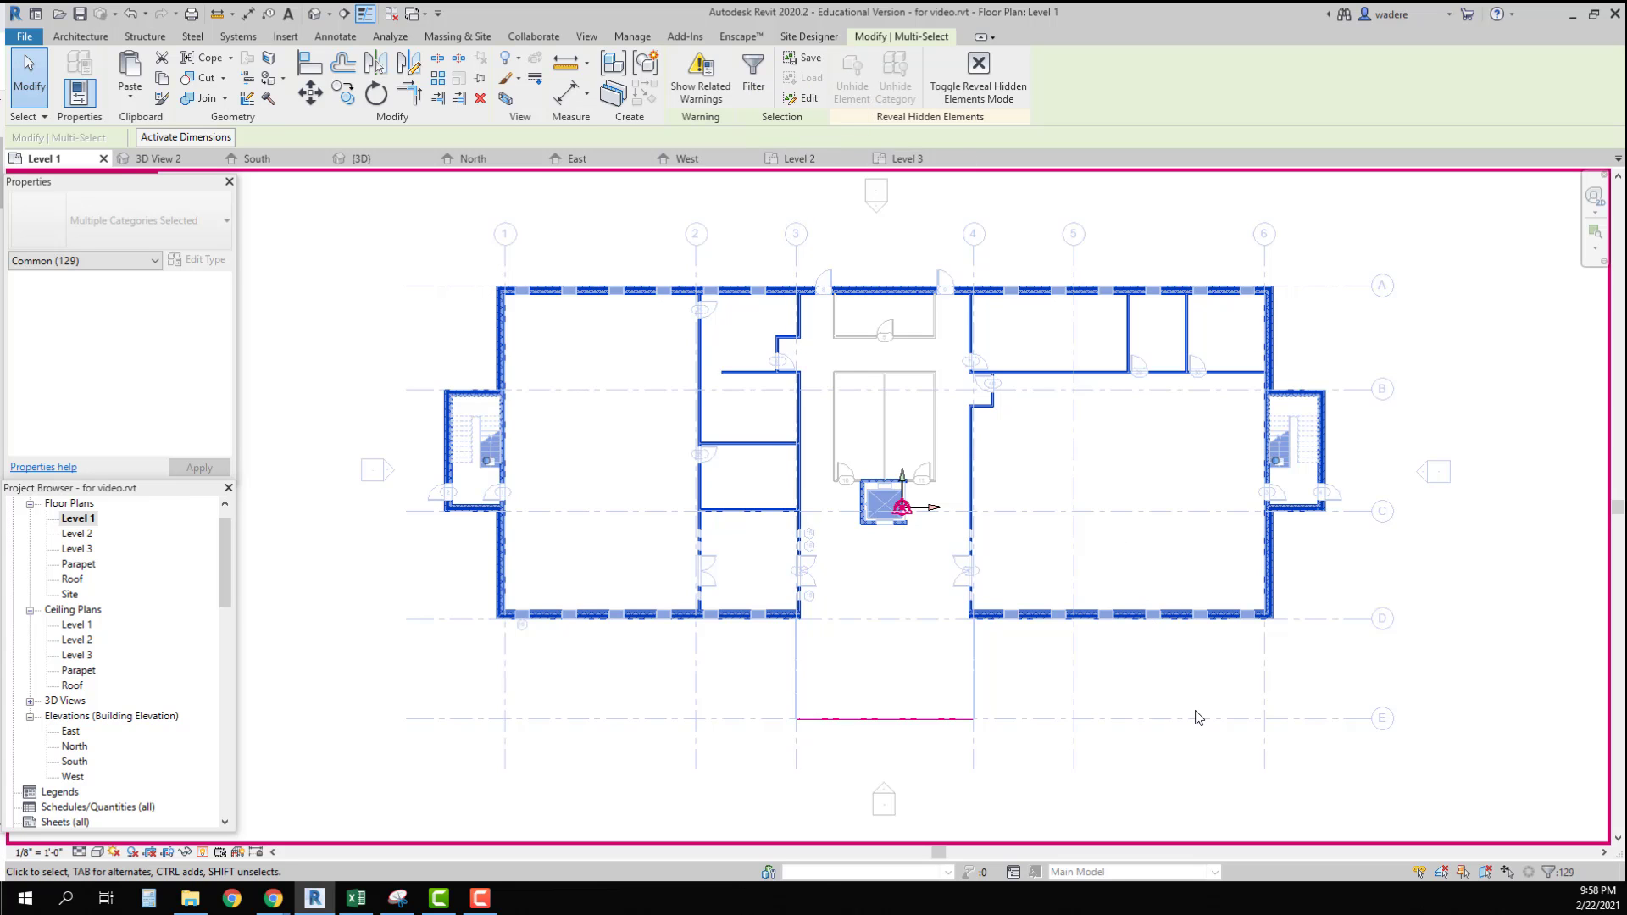
pyautogui.click(970, 76)
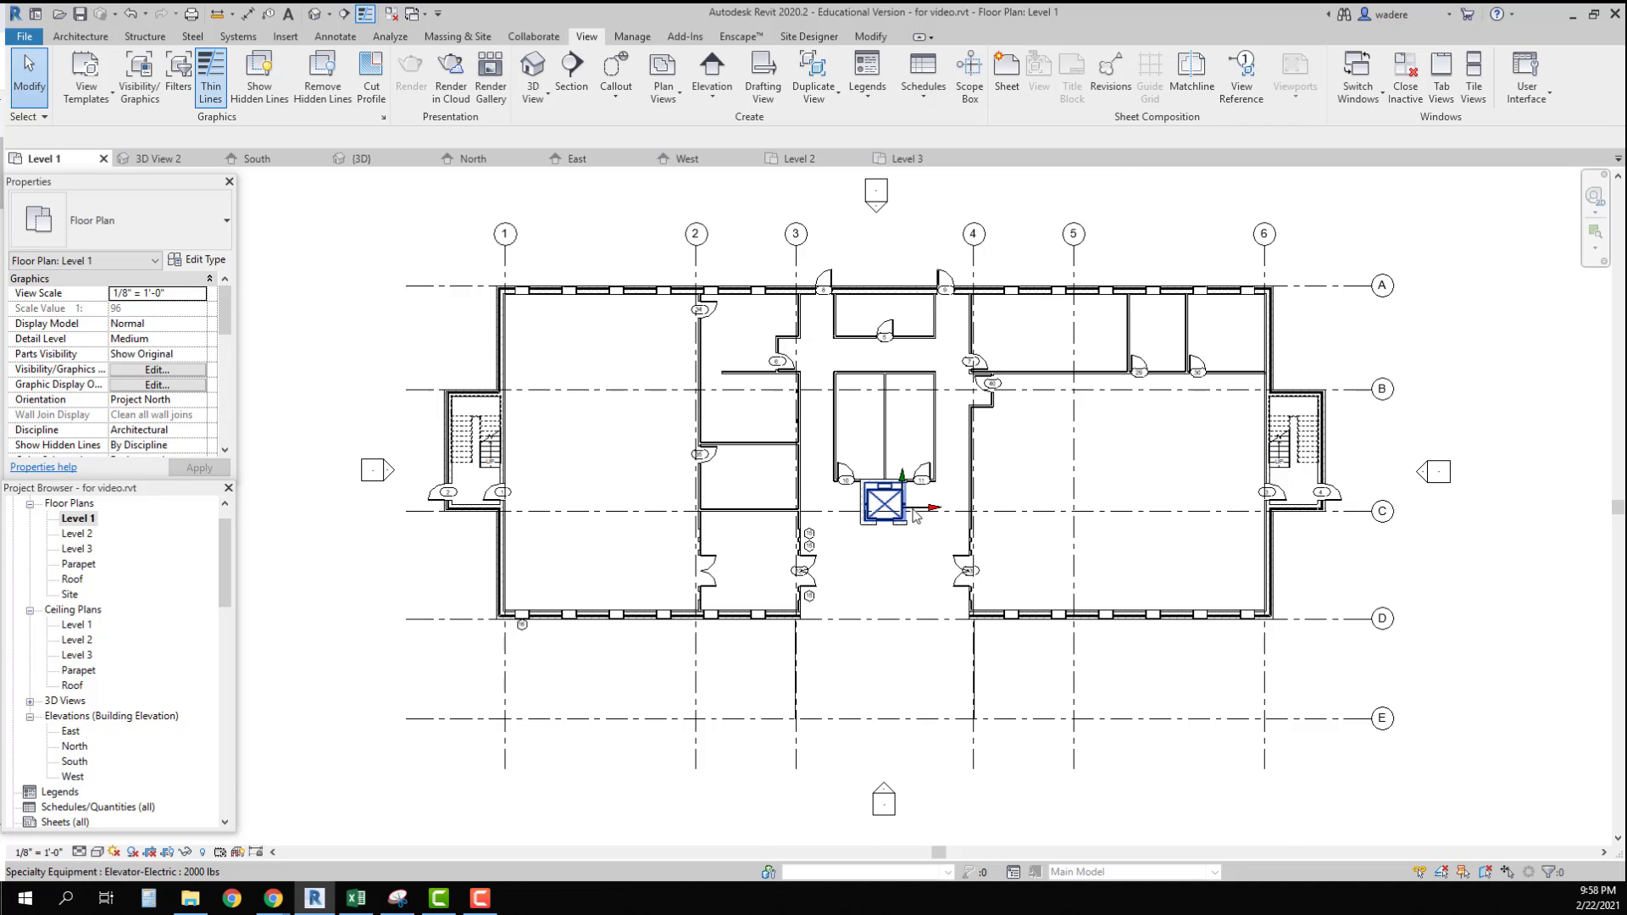
pyautogui.scroll(1, 898, 497)
pyautogui.moveTo(898, 496); pyautogui.dragTo(865, 549, button='middle')
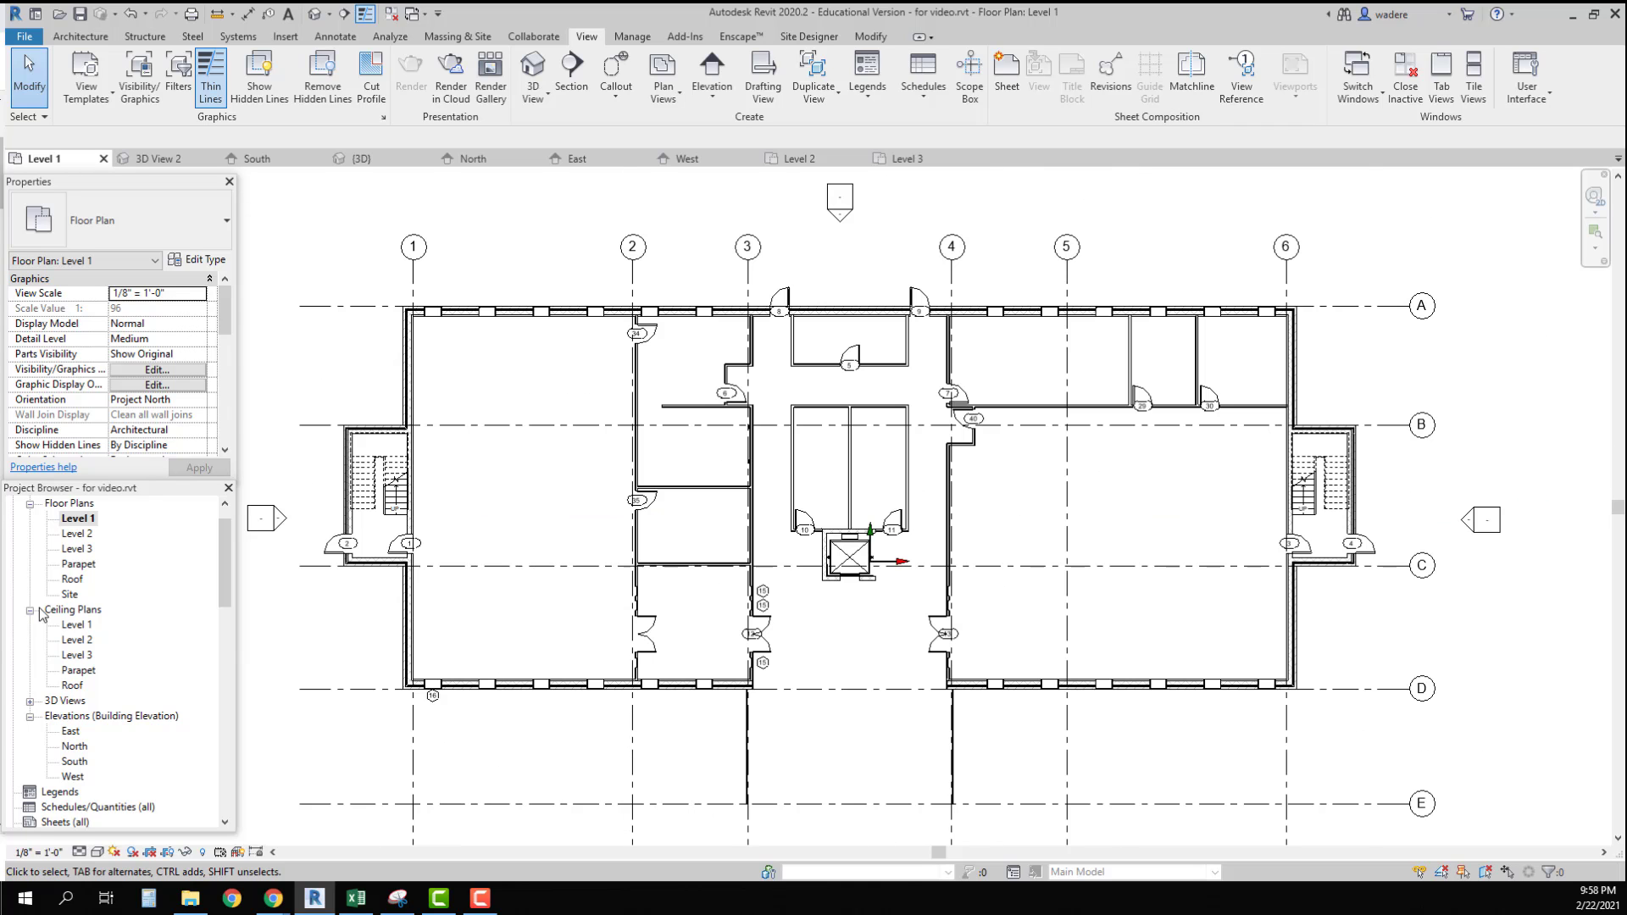
# Step: In the Level 2 floor plan, renumber door tag 74 on grid 2 to 200
pyautogui.doubleClick(77, 534)
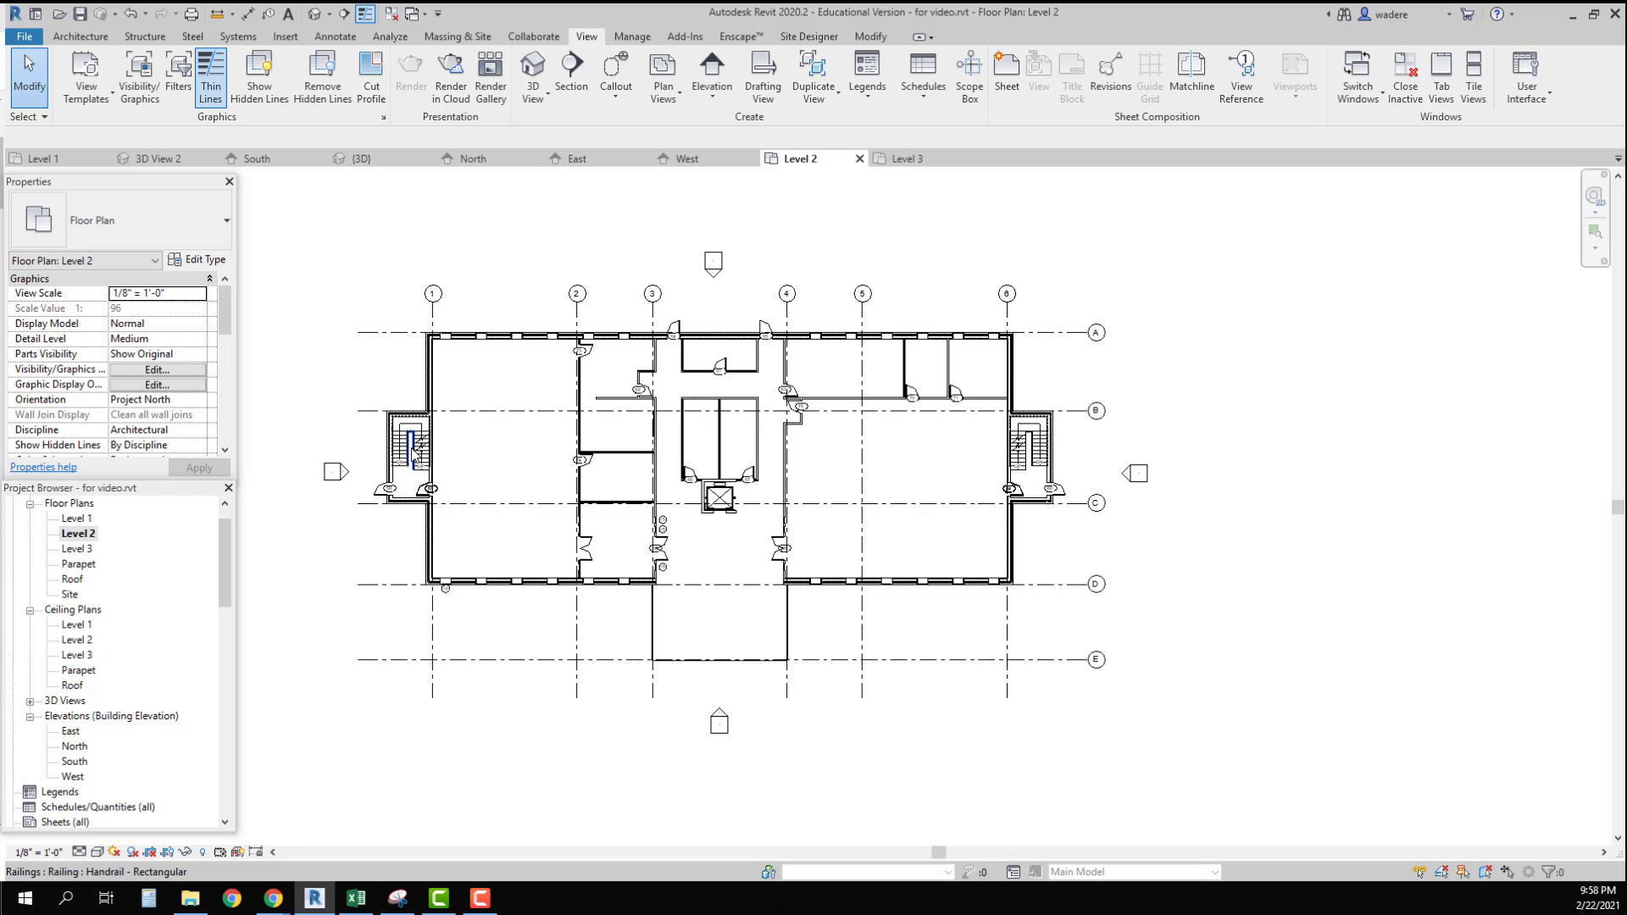
pyautogui.scroll(2, 627, 478)
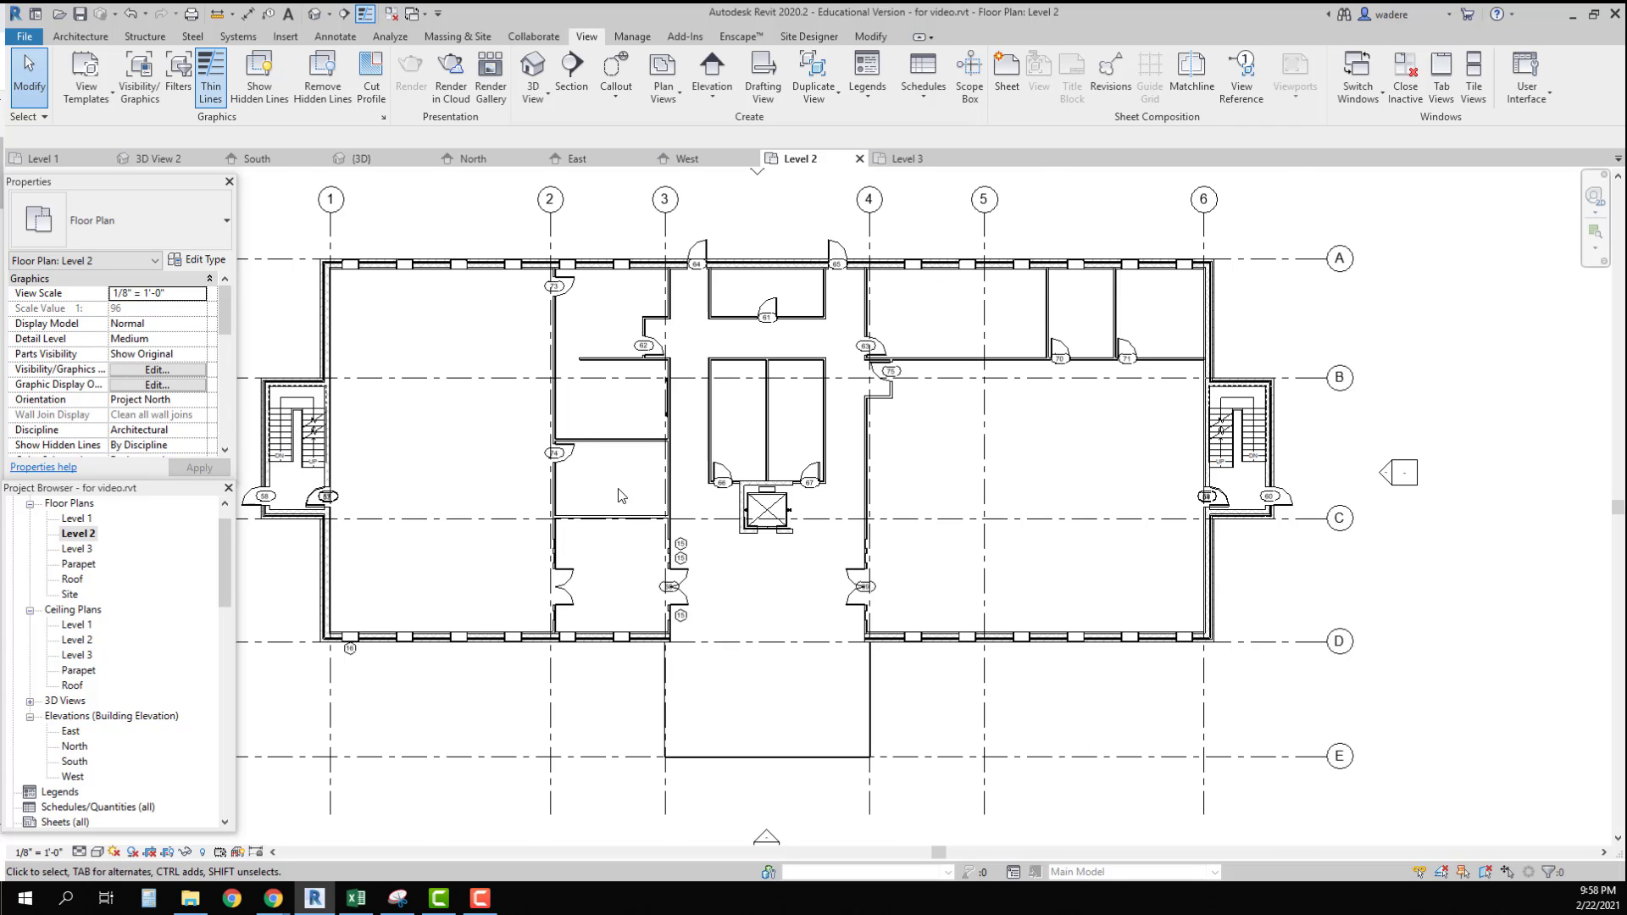
pyautogui.scroll(2, 520, 497)
pyautogui.scroll(2, 390, 508)
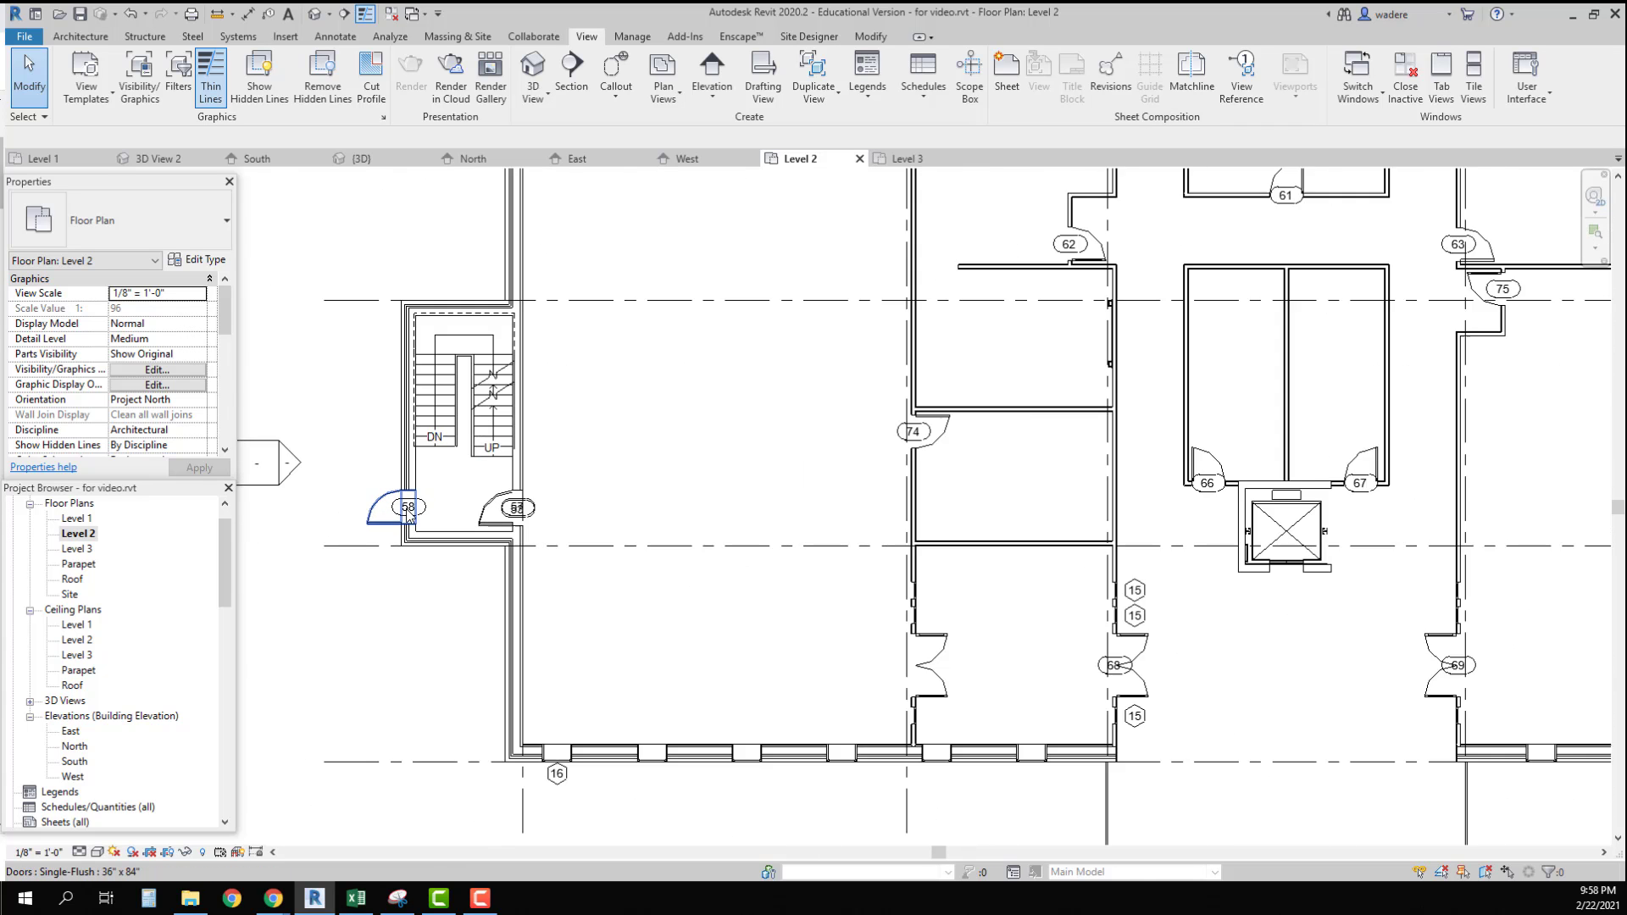
pyautogui.scroll(1, 407, 512)
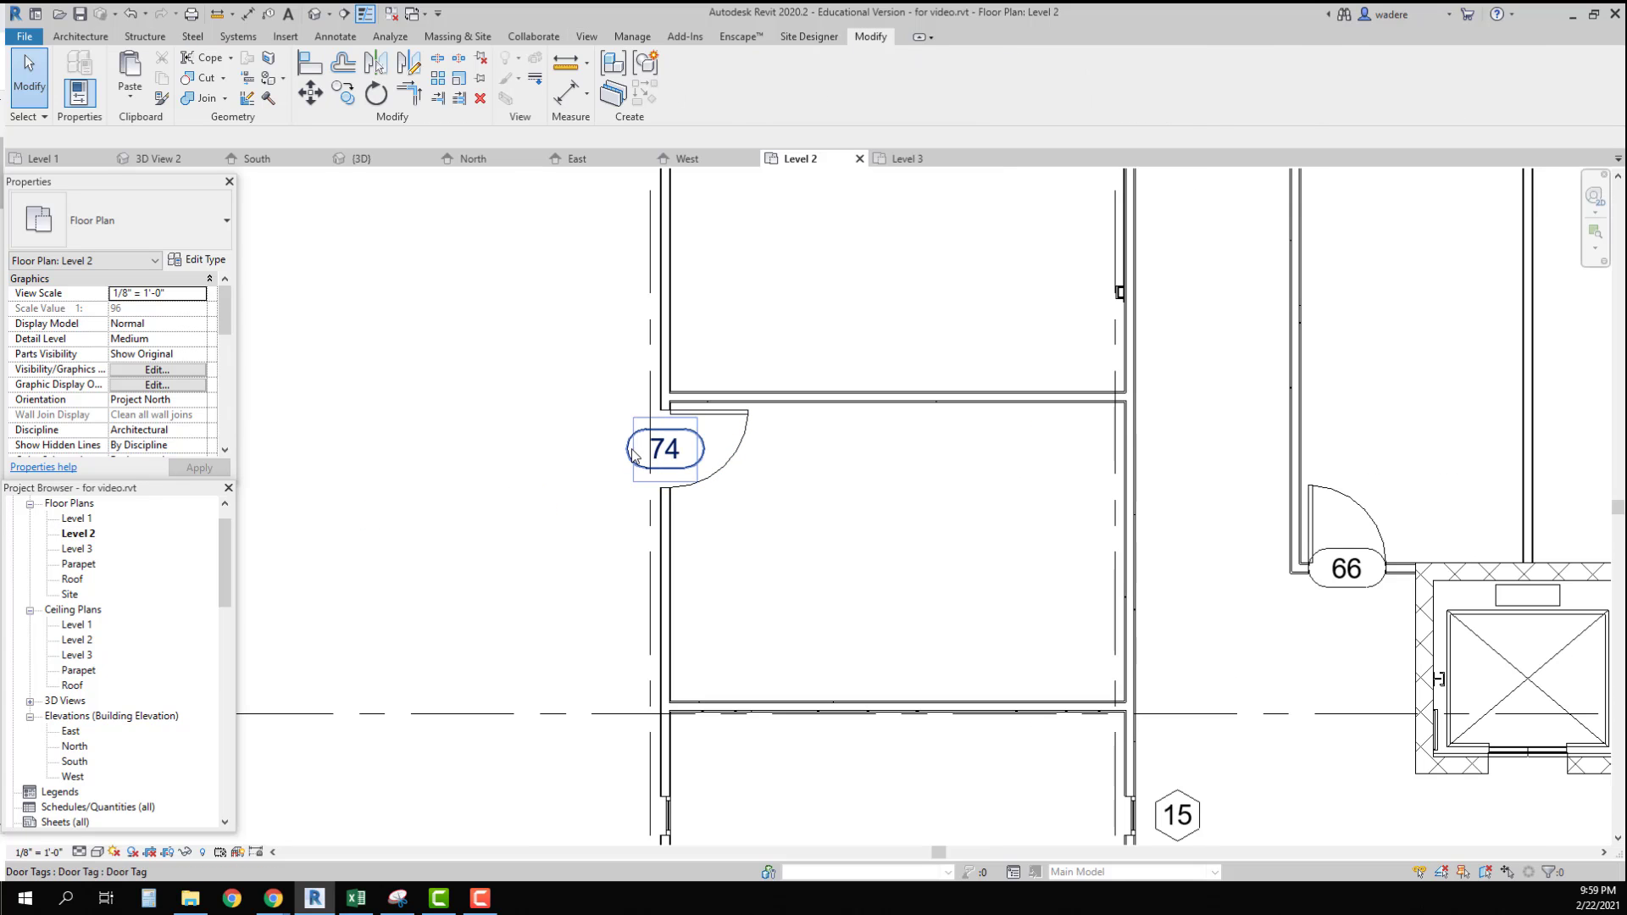
pyautogui.click(656, 453)
pyautogui.click(661, 451)
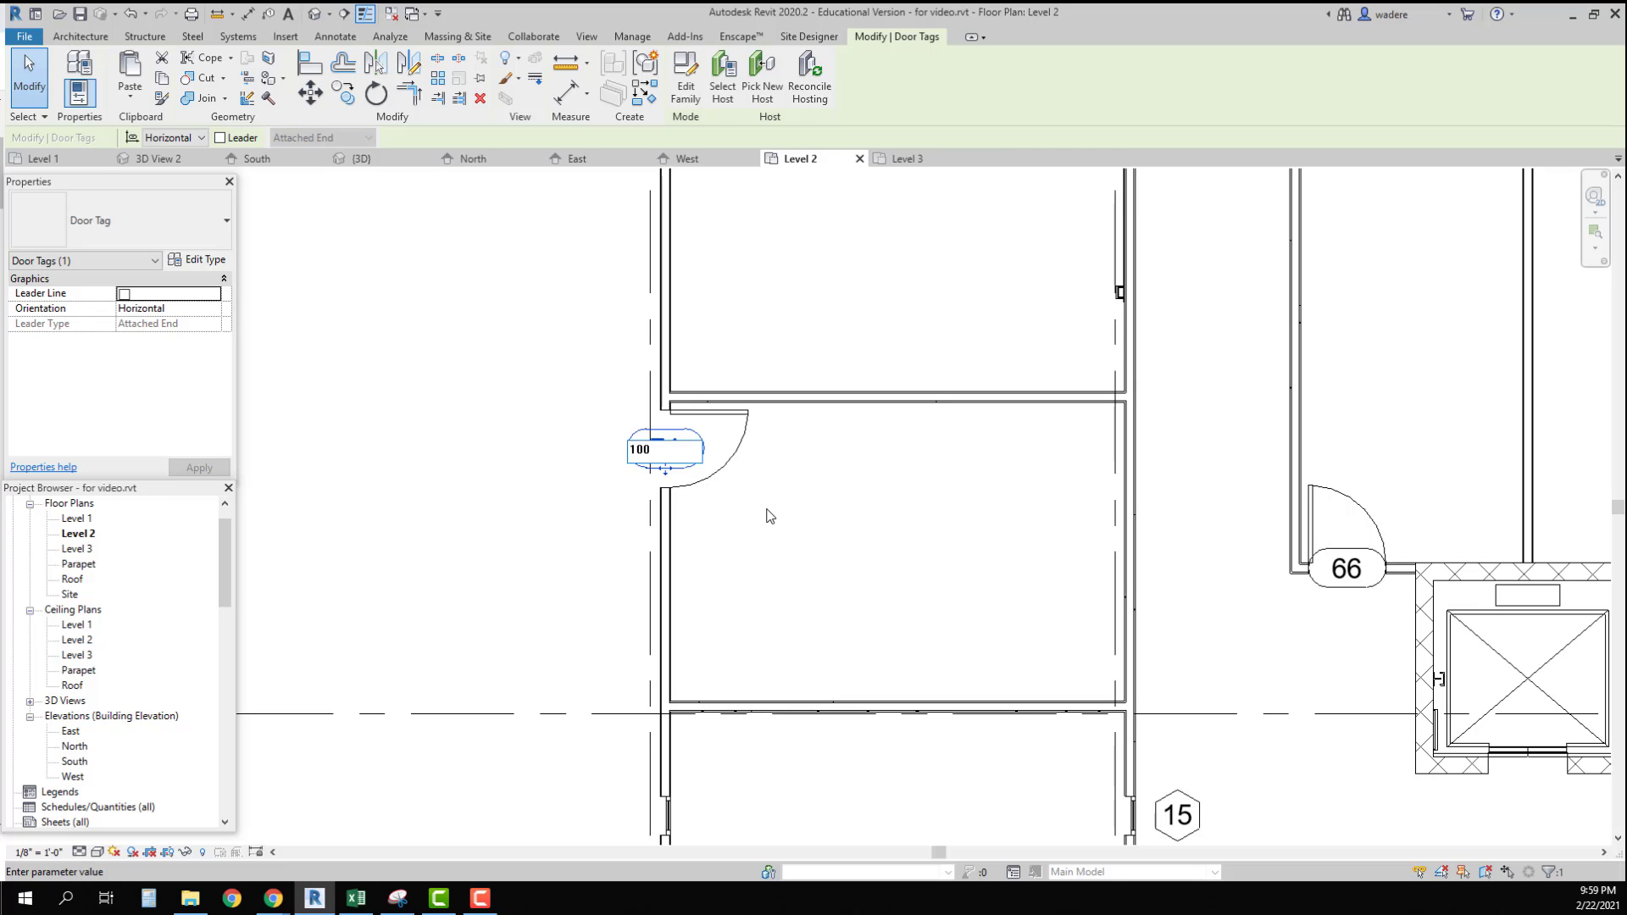
pyautogui.click(679, 448)
pyautogui.click(836, 584)
pyautogui.scroll(-3, 905, 596)
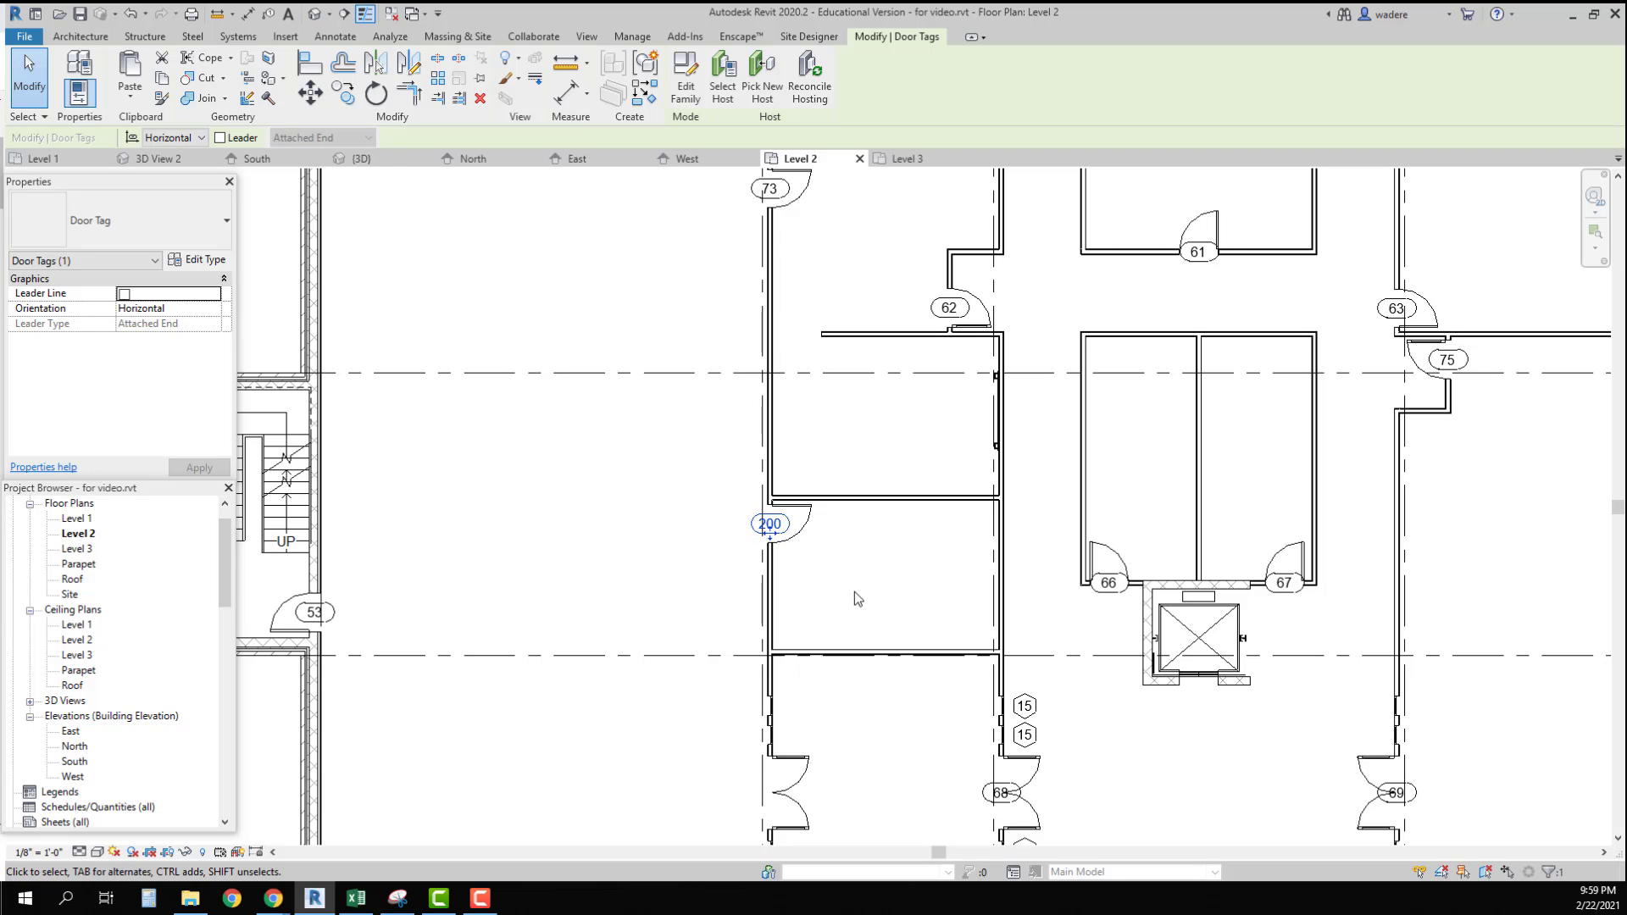
pyautogui.scroll(-4, 854, 592)
pyautogui.moveTo(905, 631); pyautogui.dragTo(672, 519, button='middle')
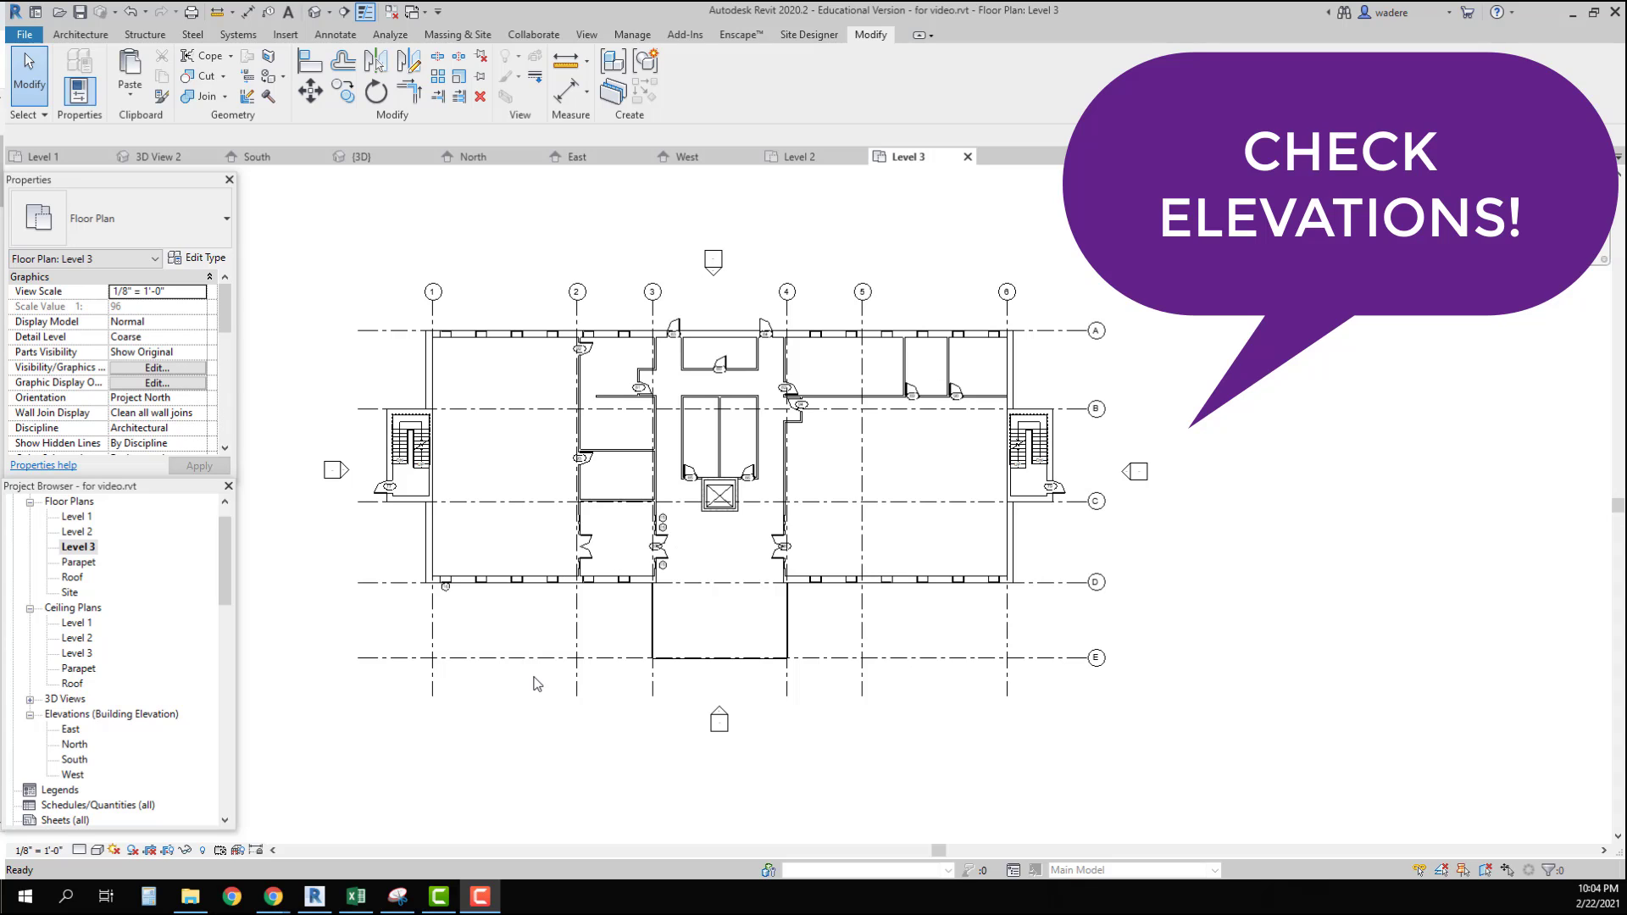
# Step: In the North elevation, delete the four upper doors between grids 3 and 4 on Levels 2 and 3
pyautogui.doubleClick(74, 745)
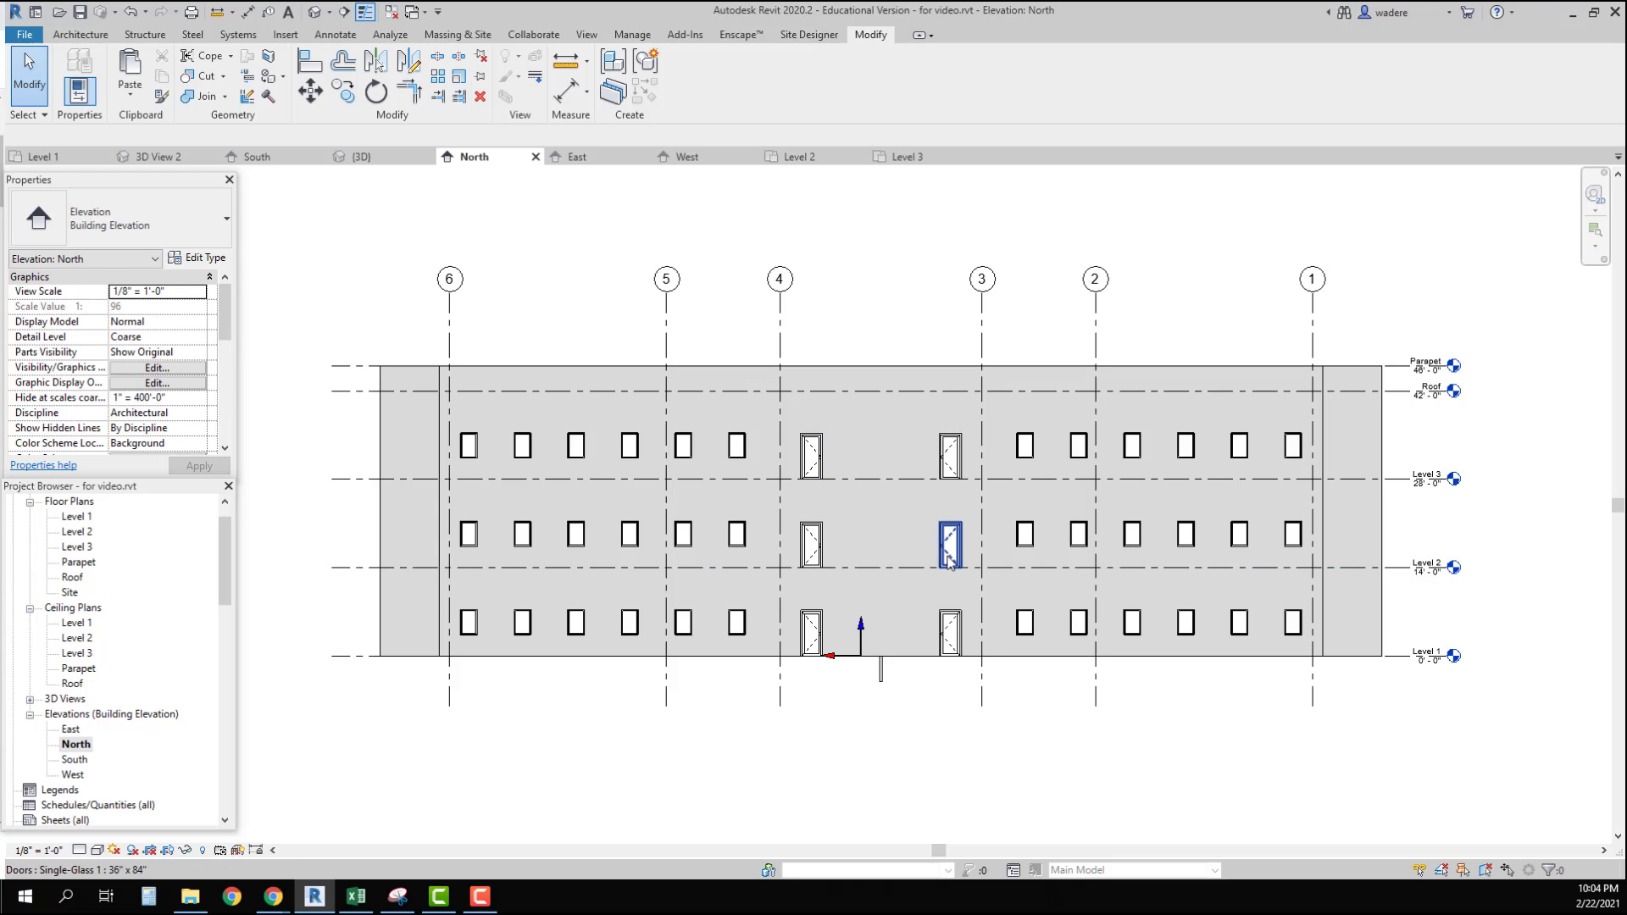
pyautogui.click(816, 550)
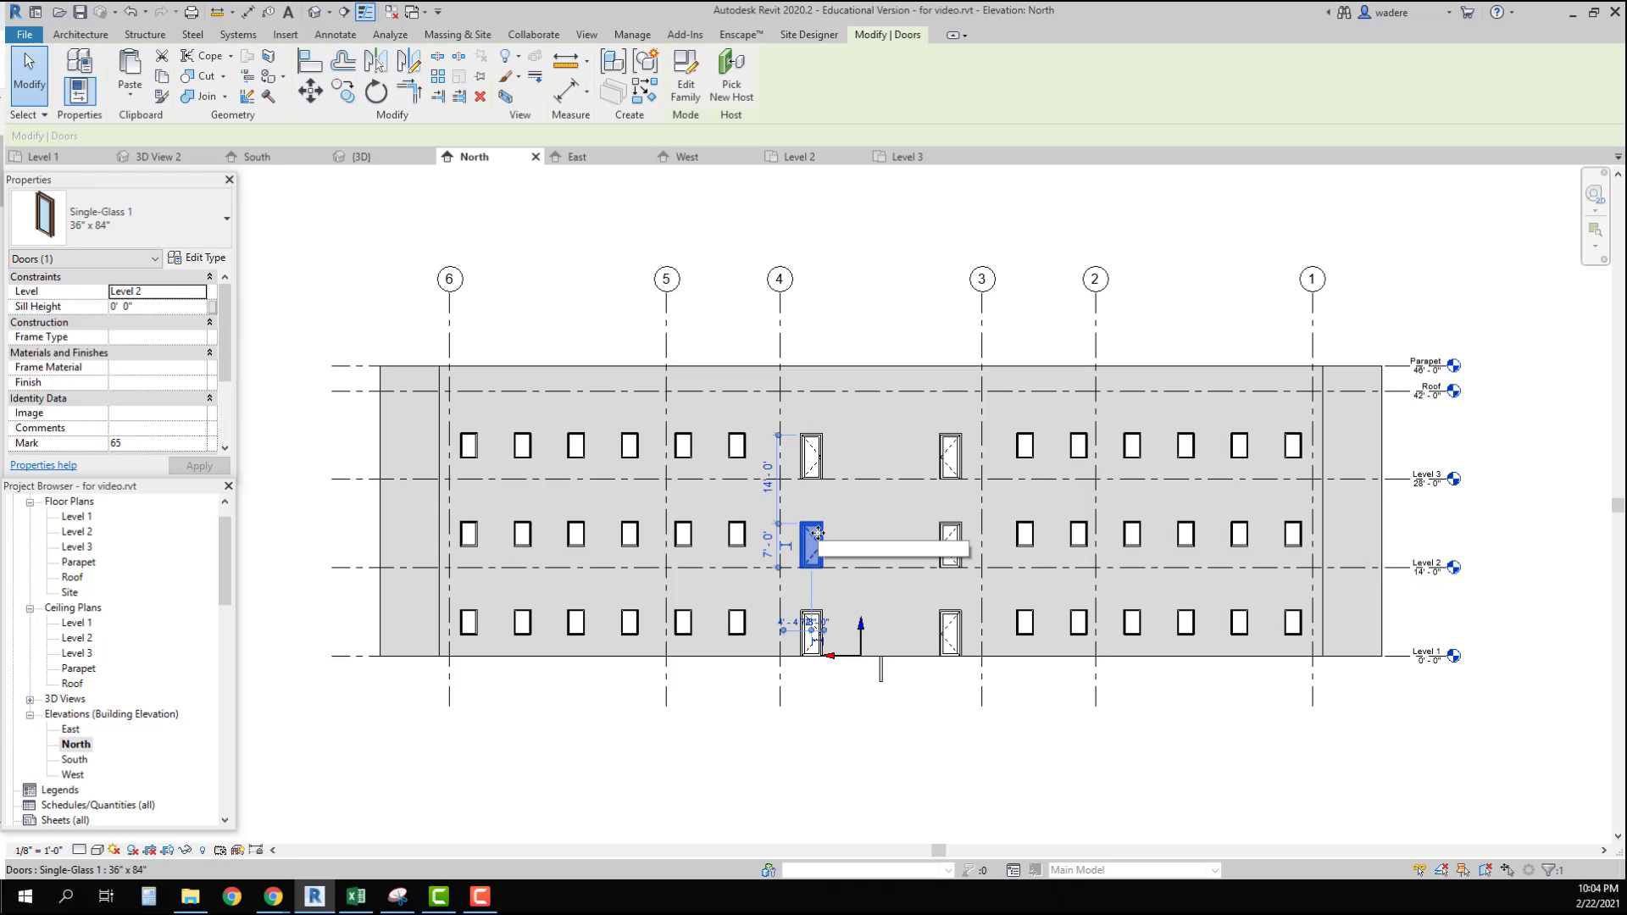
pyautogui.press('Delete')
pyautogui.click(811, 460)
pyautogui.press('Delete')
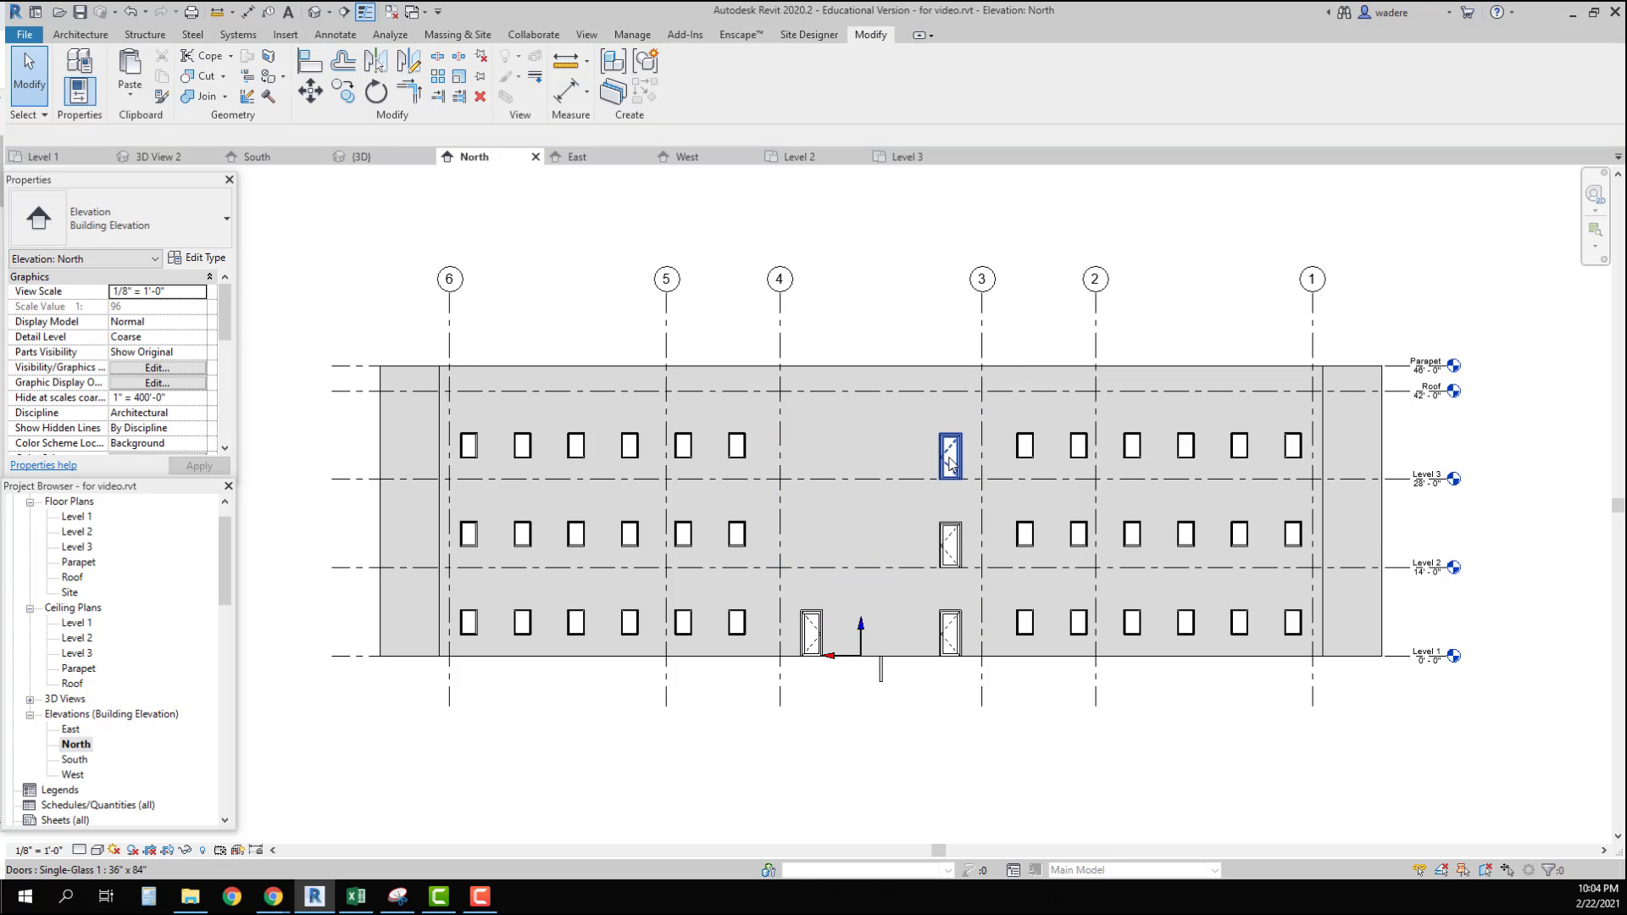
pyautogui.click(950, 457)
pyautogui.press('Delete')
pyautogui.click(949, 543)
pyautogui.press('Delete')
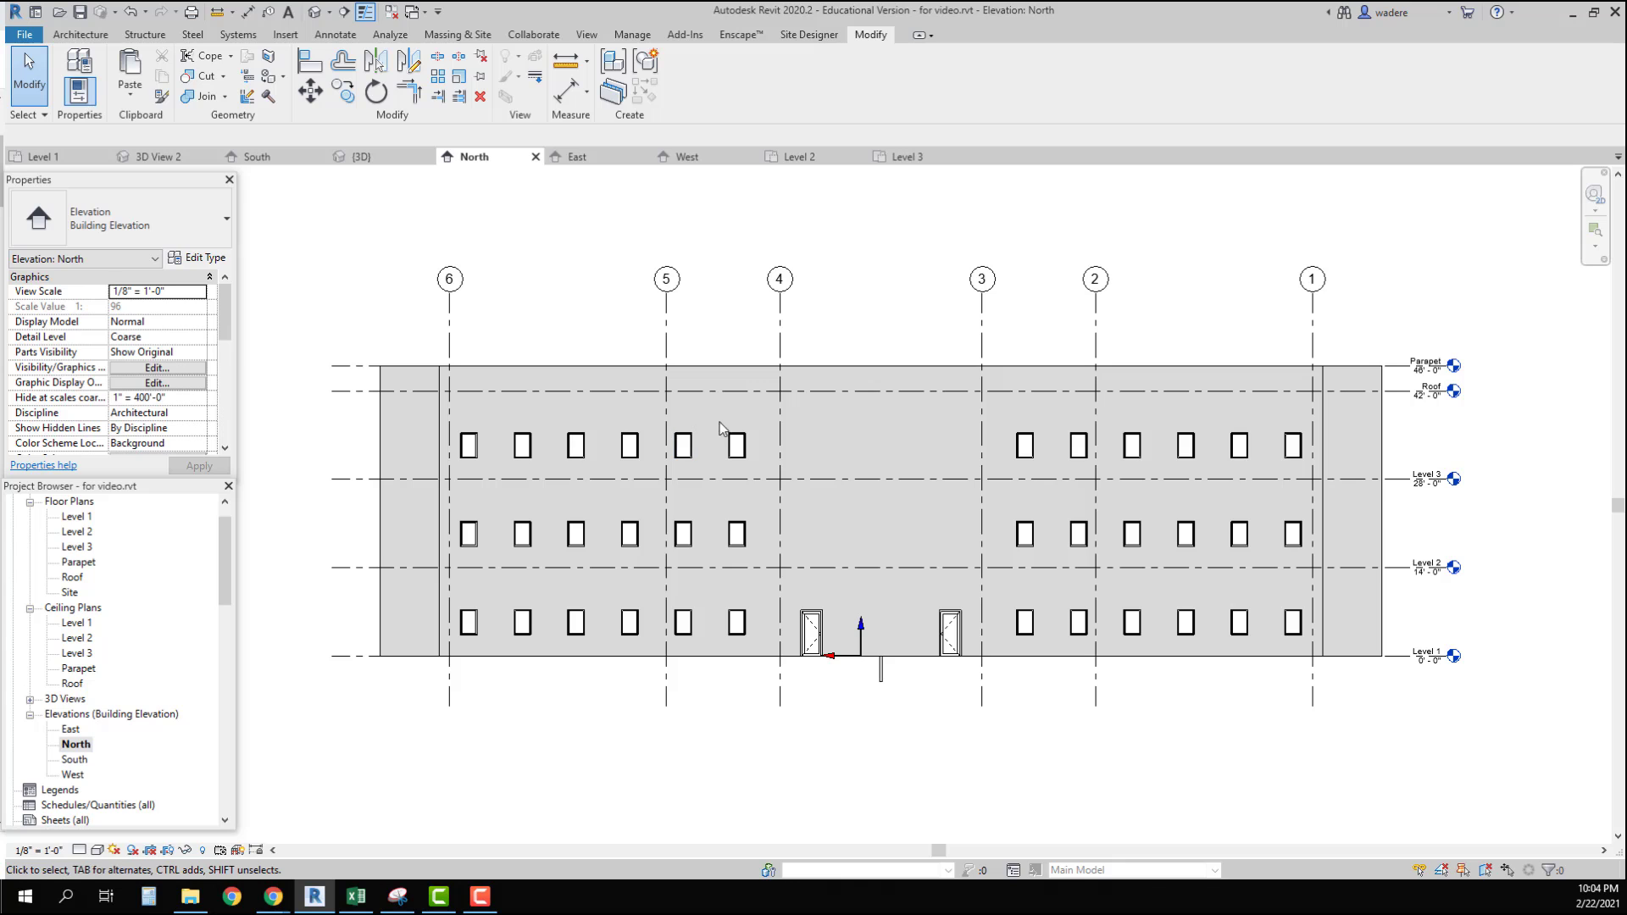
# Step: Copy the Level 2 and Level 3 windows nearest grid 4 horizontally about 11'-6", above the ground-floor door beside grid 4
pyautogui.moveTo(714, 412); pyautogui.dragTo(776, 569)
pyautogui.press('Escape')
pyautogui.moveTo(718, 345); pyautogui.dragTo(764, 573)
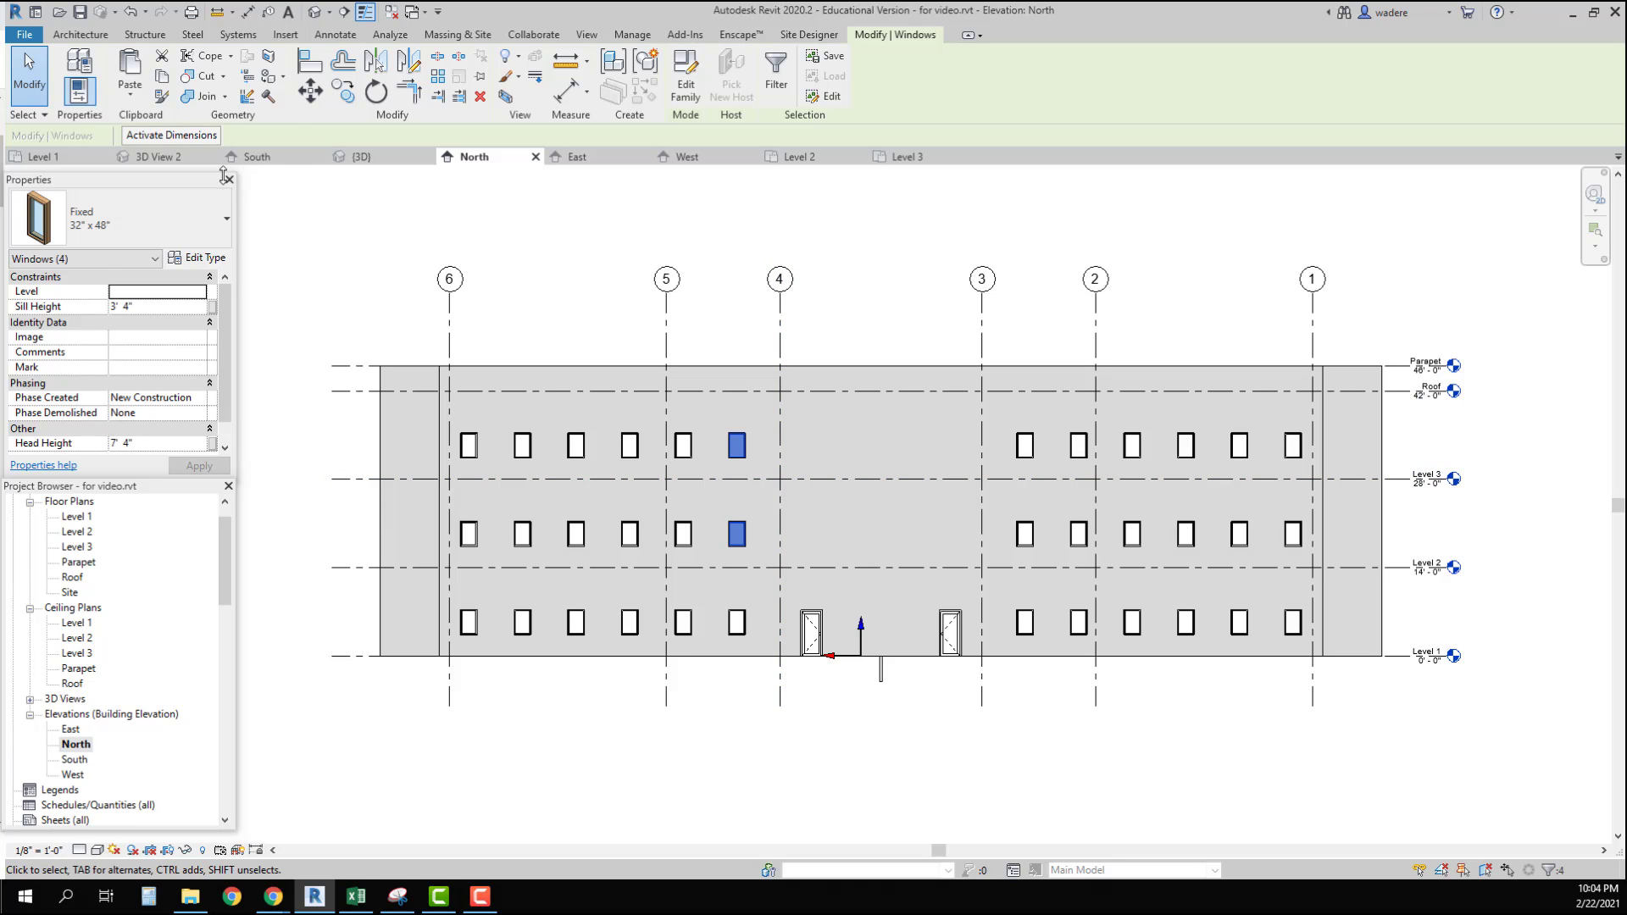
pyautogui.click(344, 91)
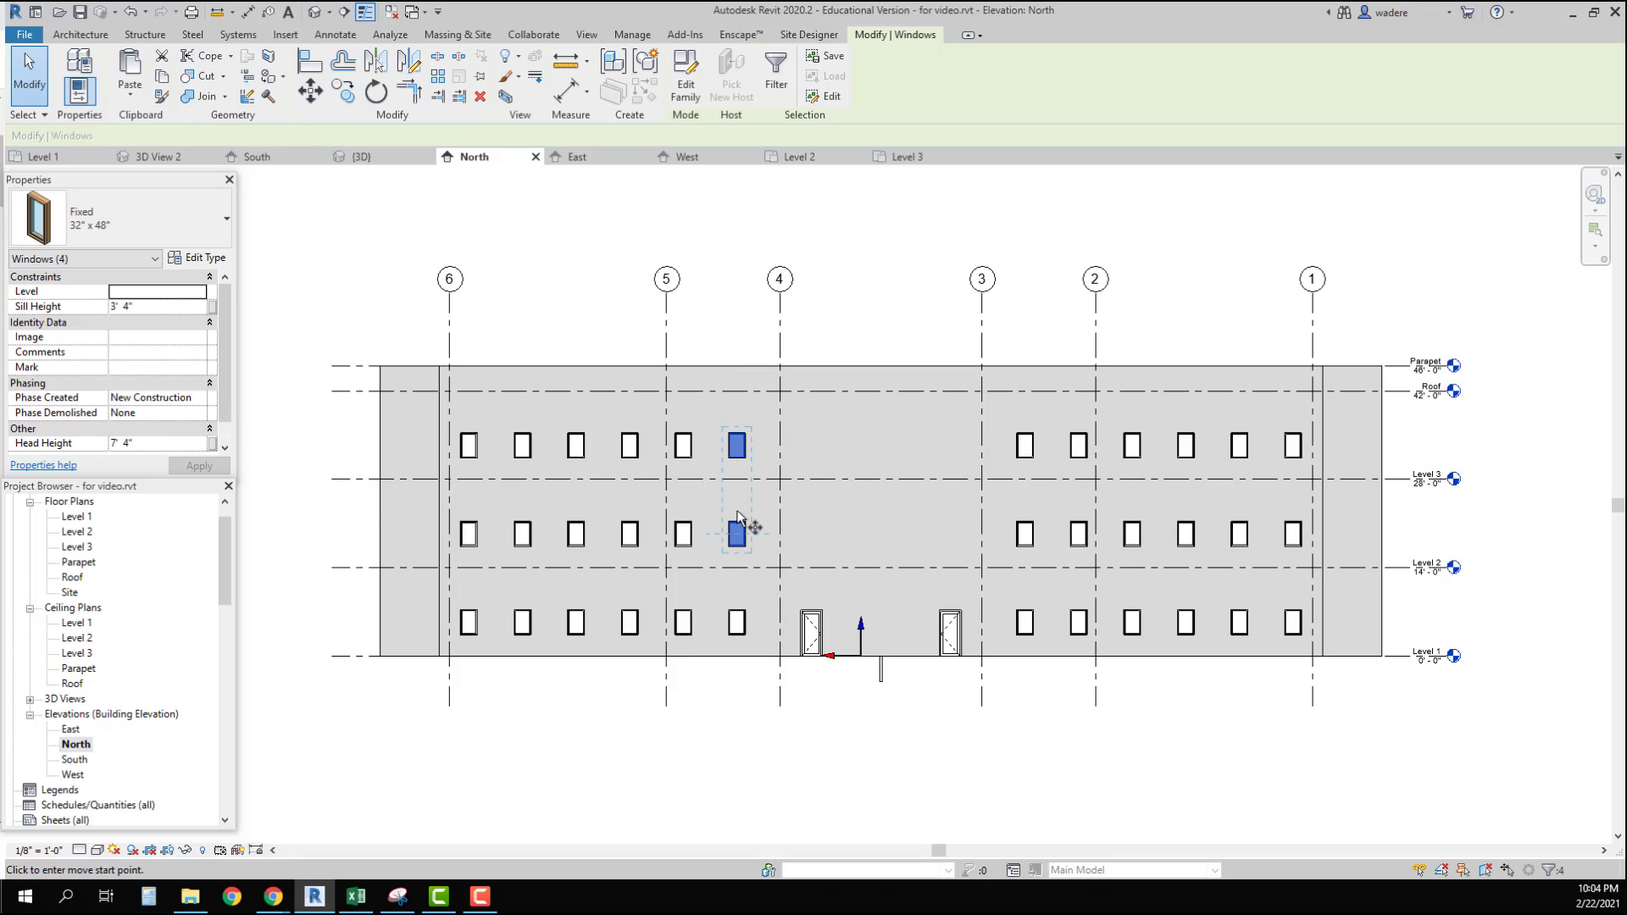
pyautogui.click(736, 548)
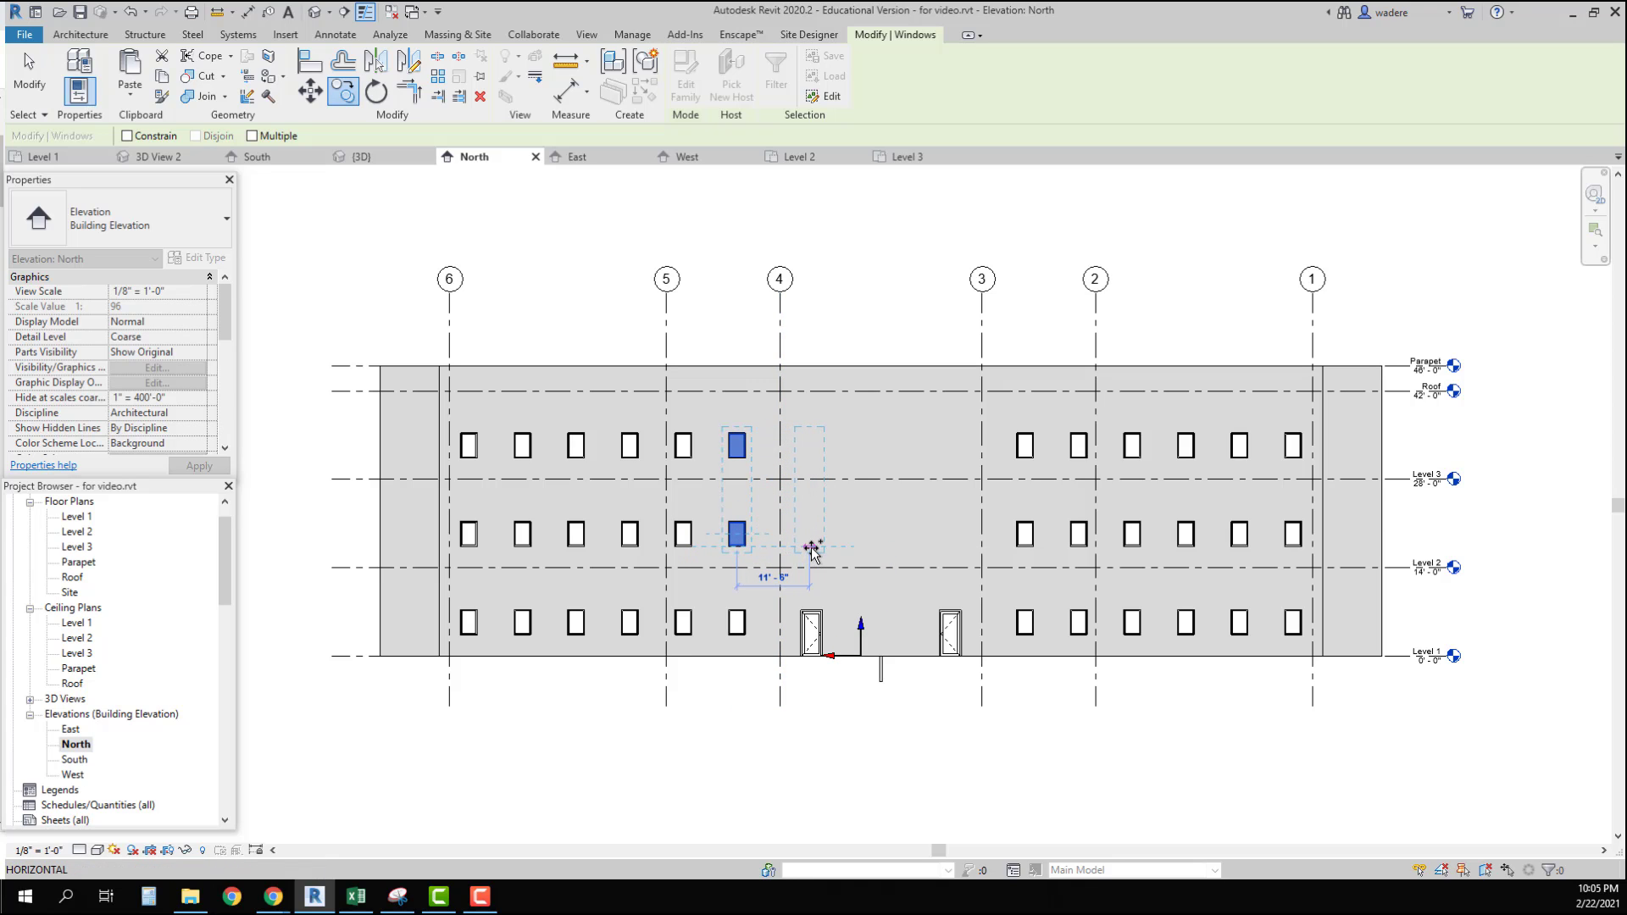
pyautogui.click(811, 549)
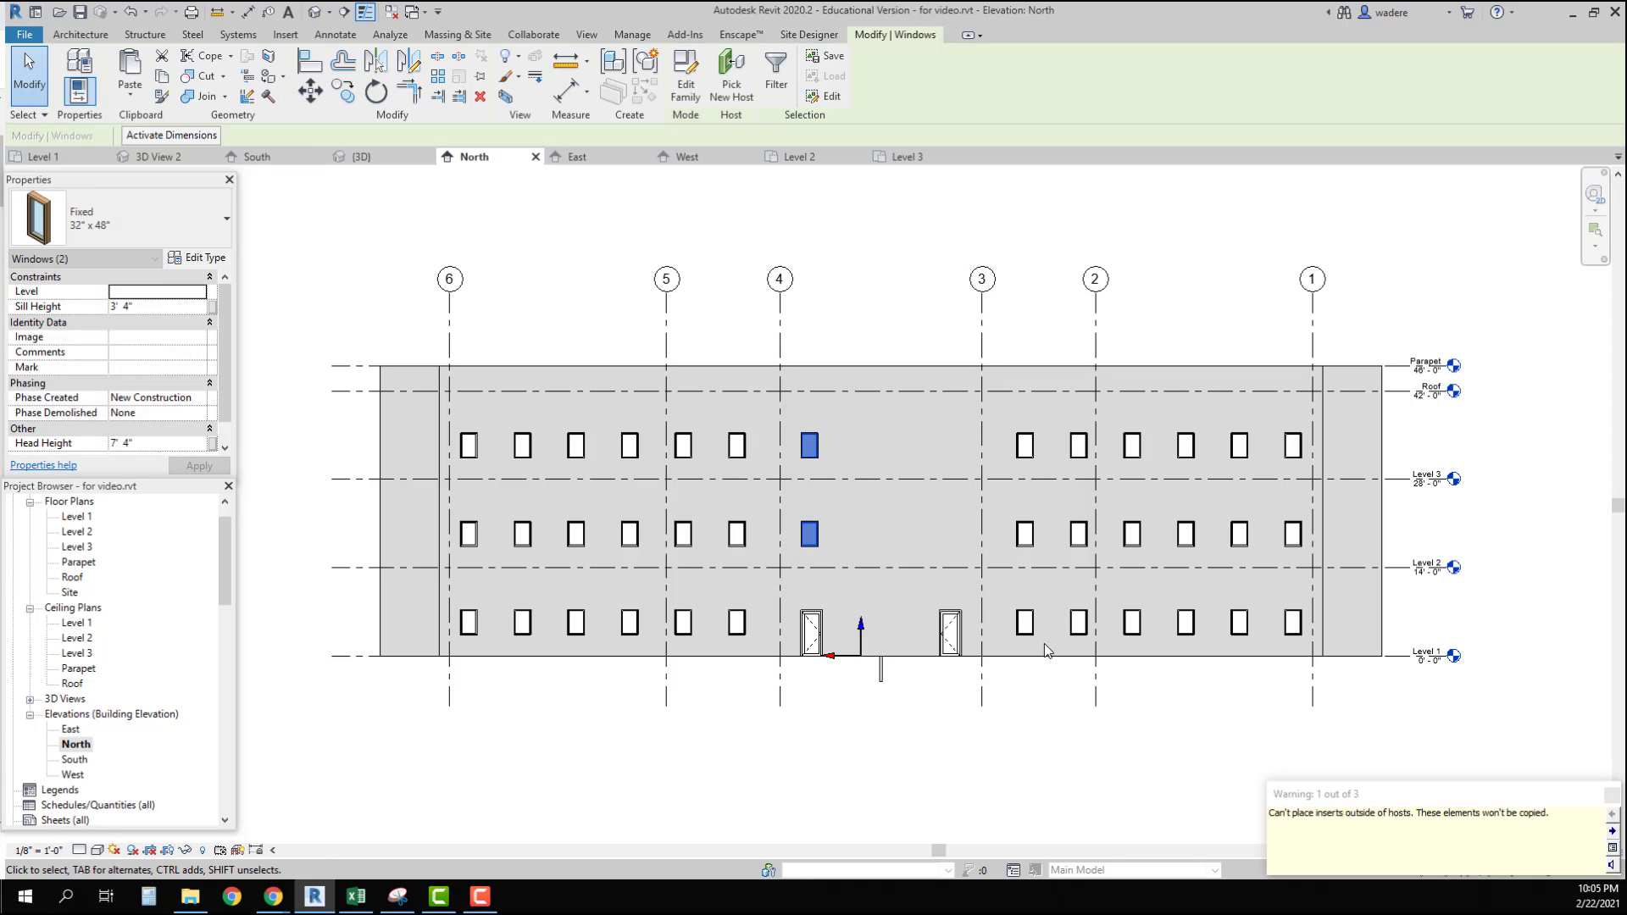
pyautogui.click(1011, 751)
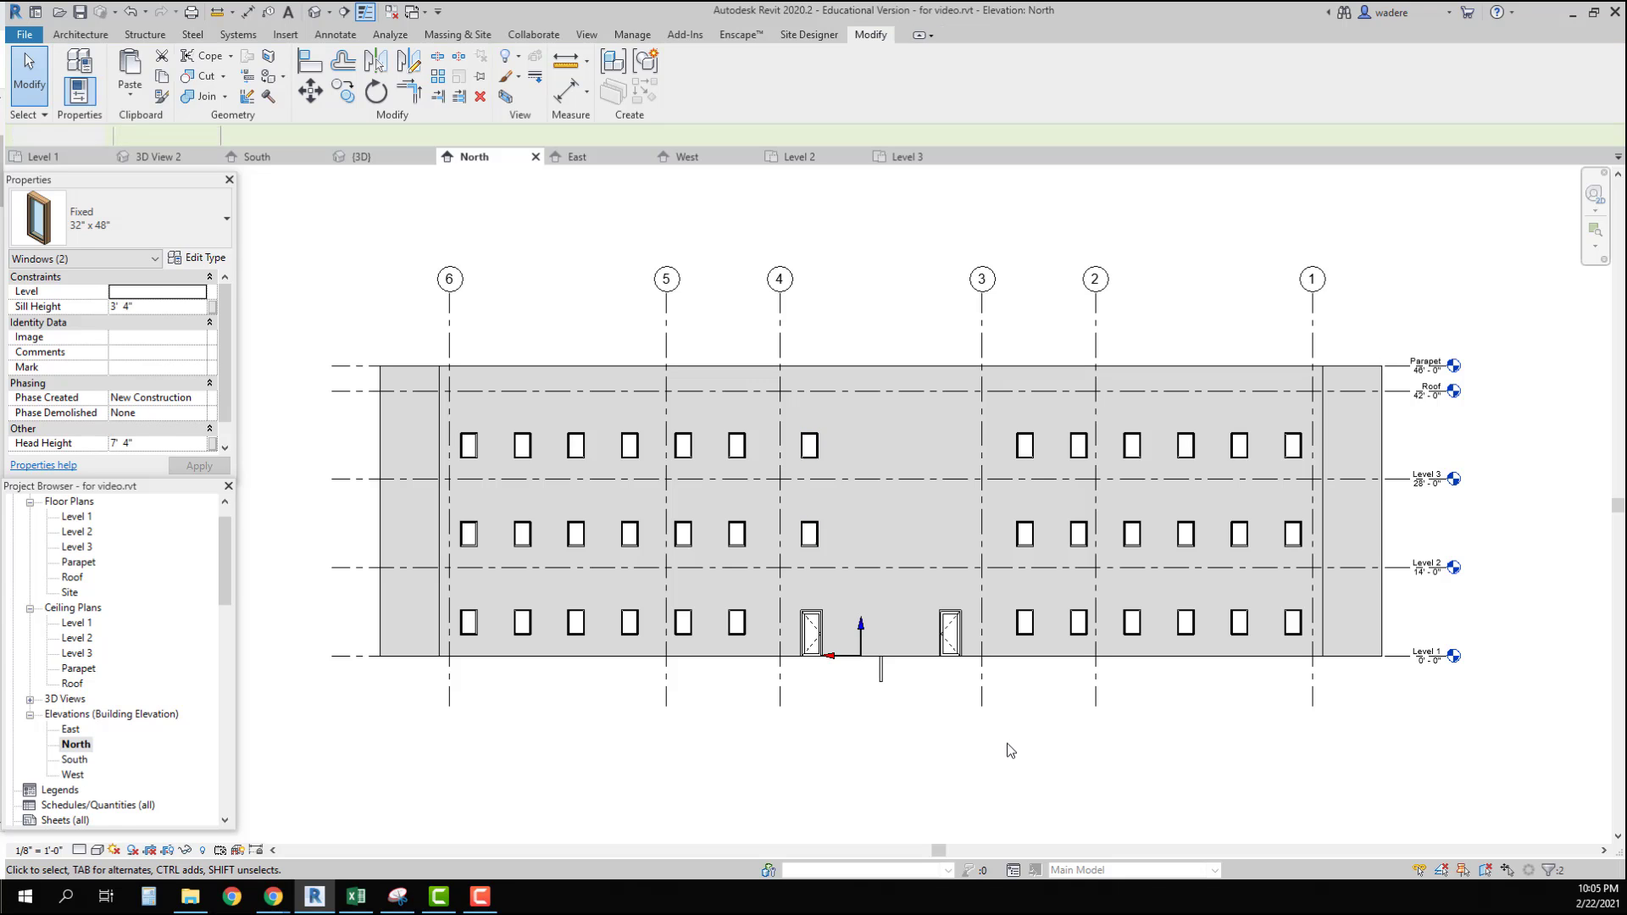
# Step: Copy the Level 2 and Level 3 windows nearest grid 3 horizontally about 12'-0", above the ground-floor door beside grid 3
pyautogui.moveTo(1010, 349); pyautogui.dragTo(1046, 580)
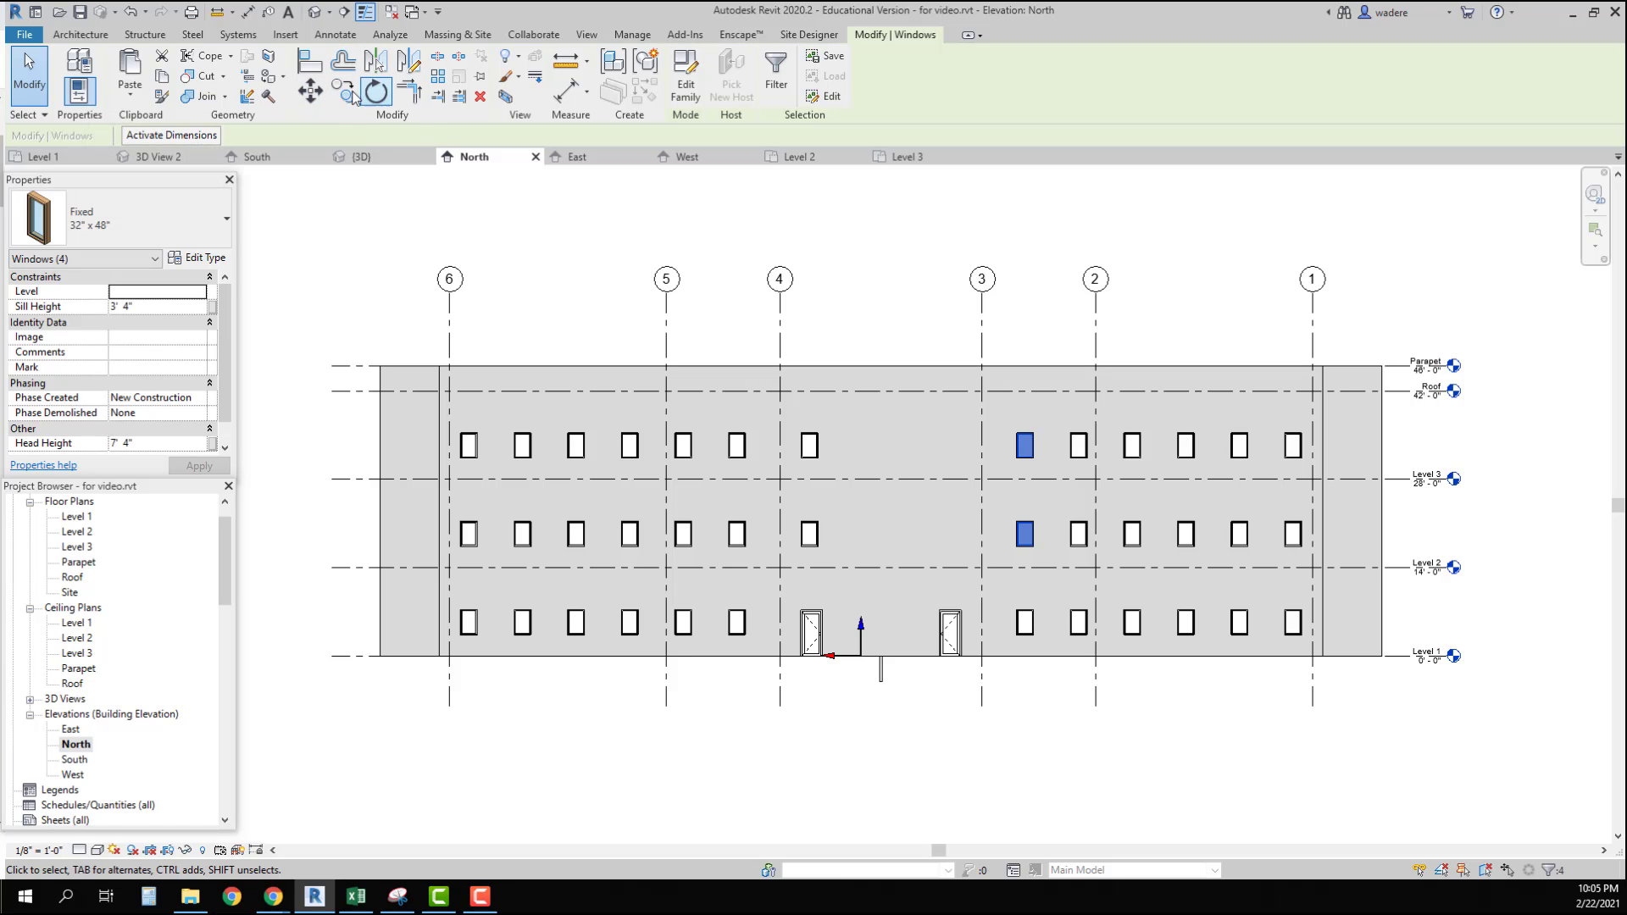
pyautogui.click(343, 91)
pyautogui.click(1025, 551)
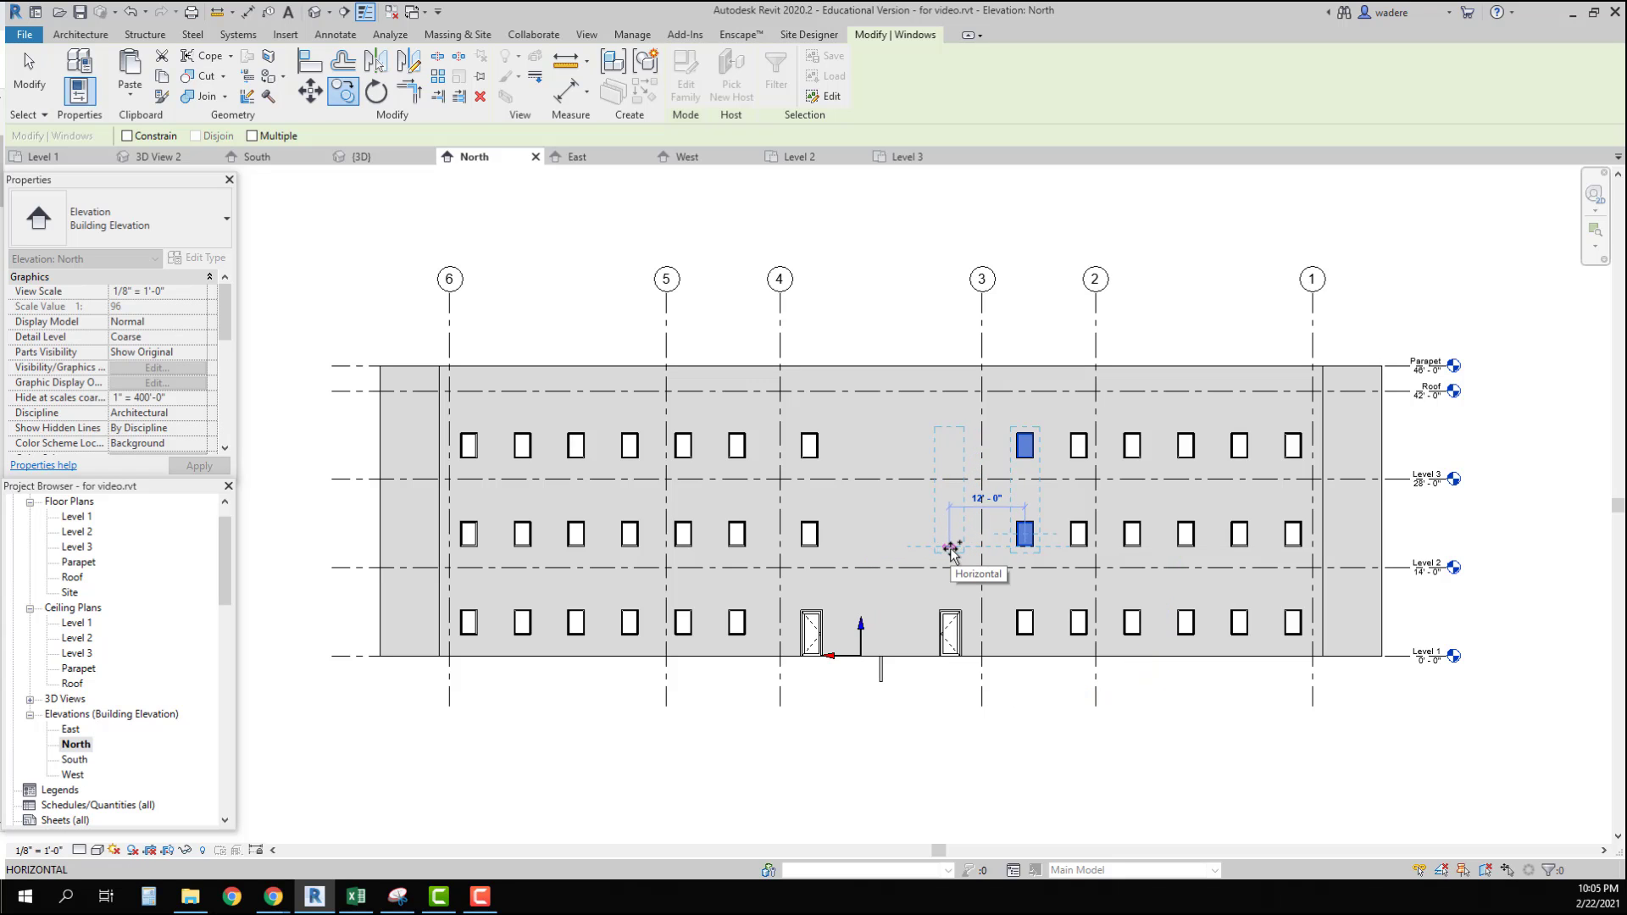
pyautogui.click(951, 550)
pyautogui.click(1102, 678)
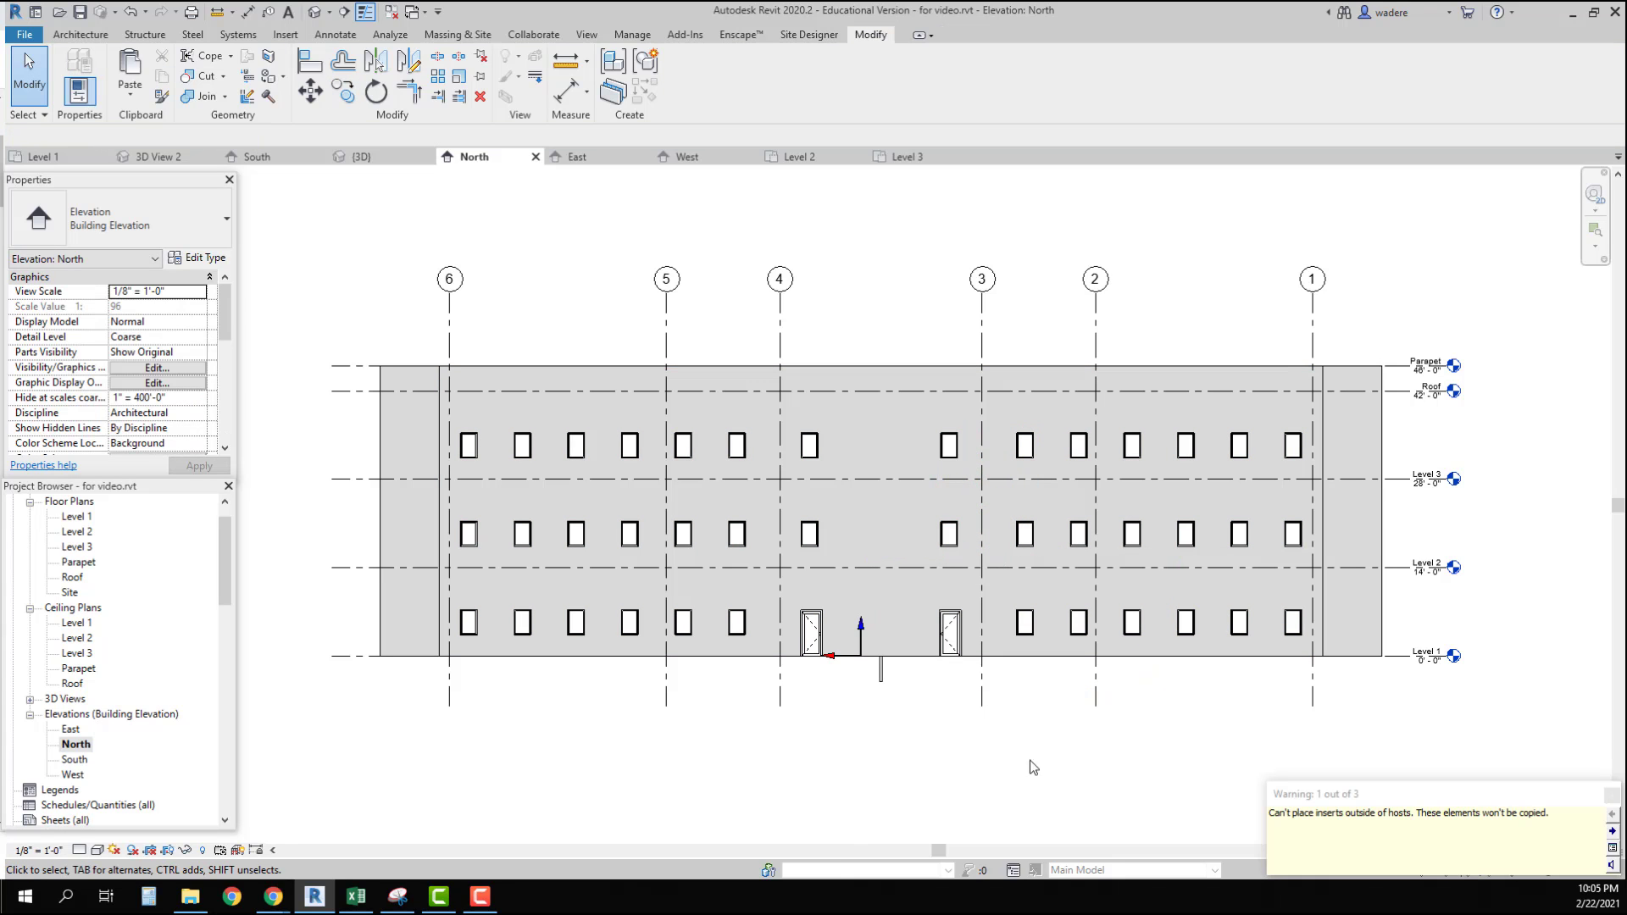
# Step: Draw a vertical thin detail line about 52'-6" long upward from the top centre of the door beside grid 4
pyautogui.click(336, 34)
pyautogui.click(436, 76)
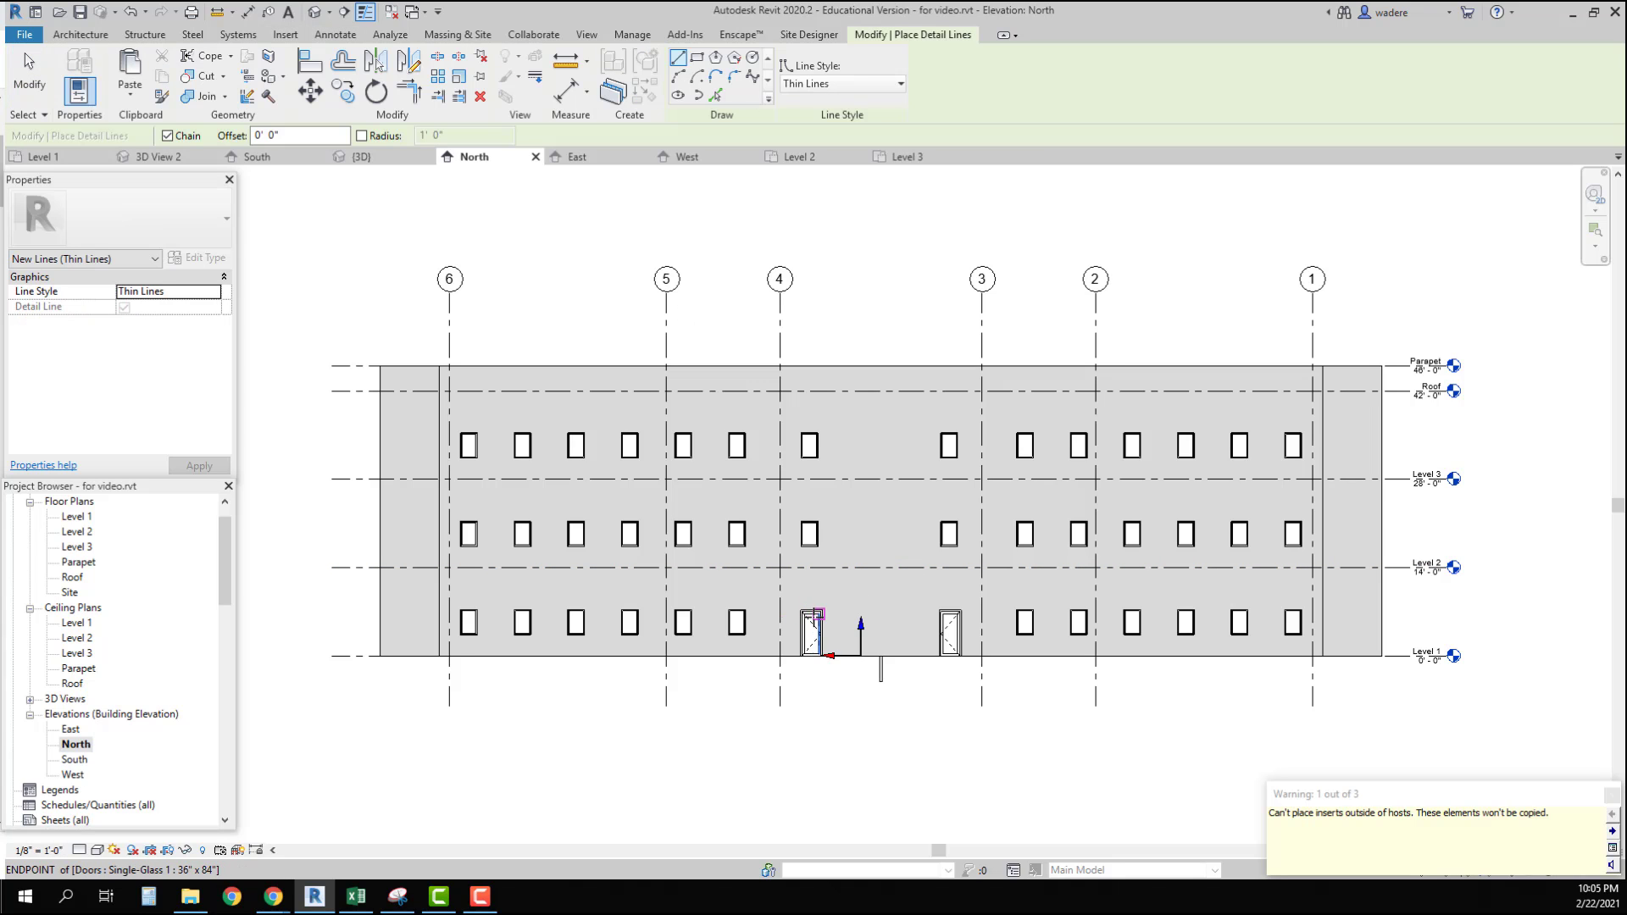
pyautogui.click(812, 610)
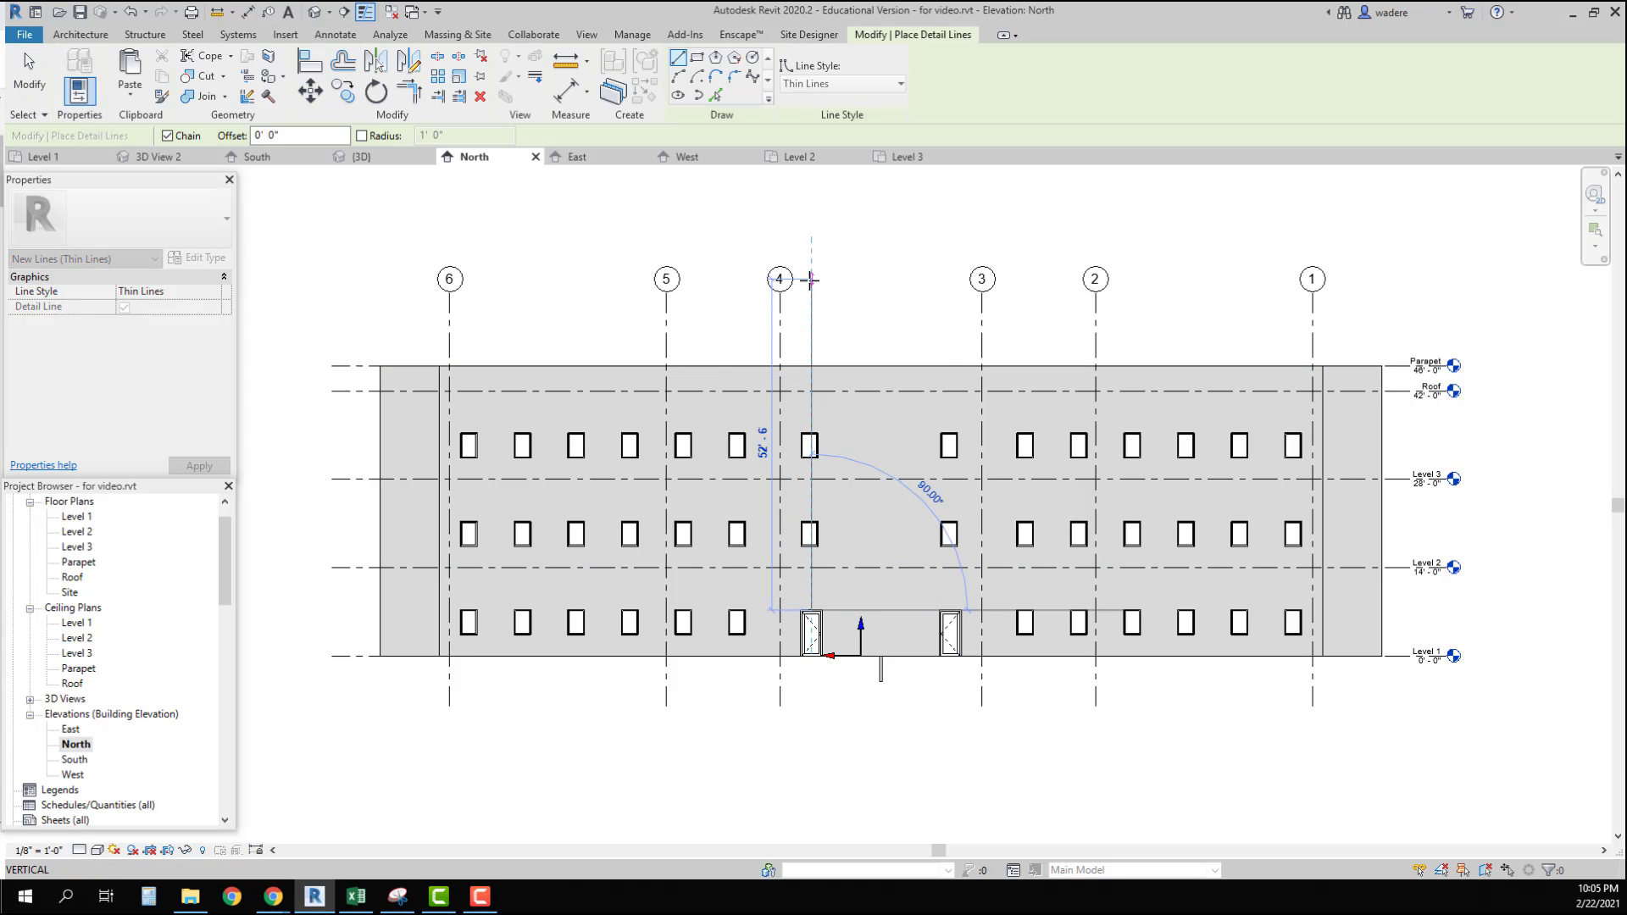
pyautogui.click(811, 280)
pyautogui.press('Escape')
pyautogui.press('Escape')
# Step: Move the Level 2 and Level 3 windows beside grid 4 horizontally so their centres align with the vertical detail line
pyautogui.scroll(2, 861, 460)
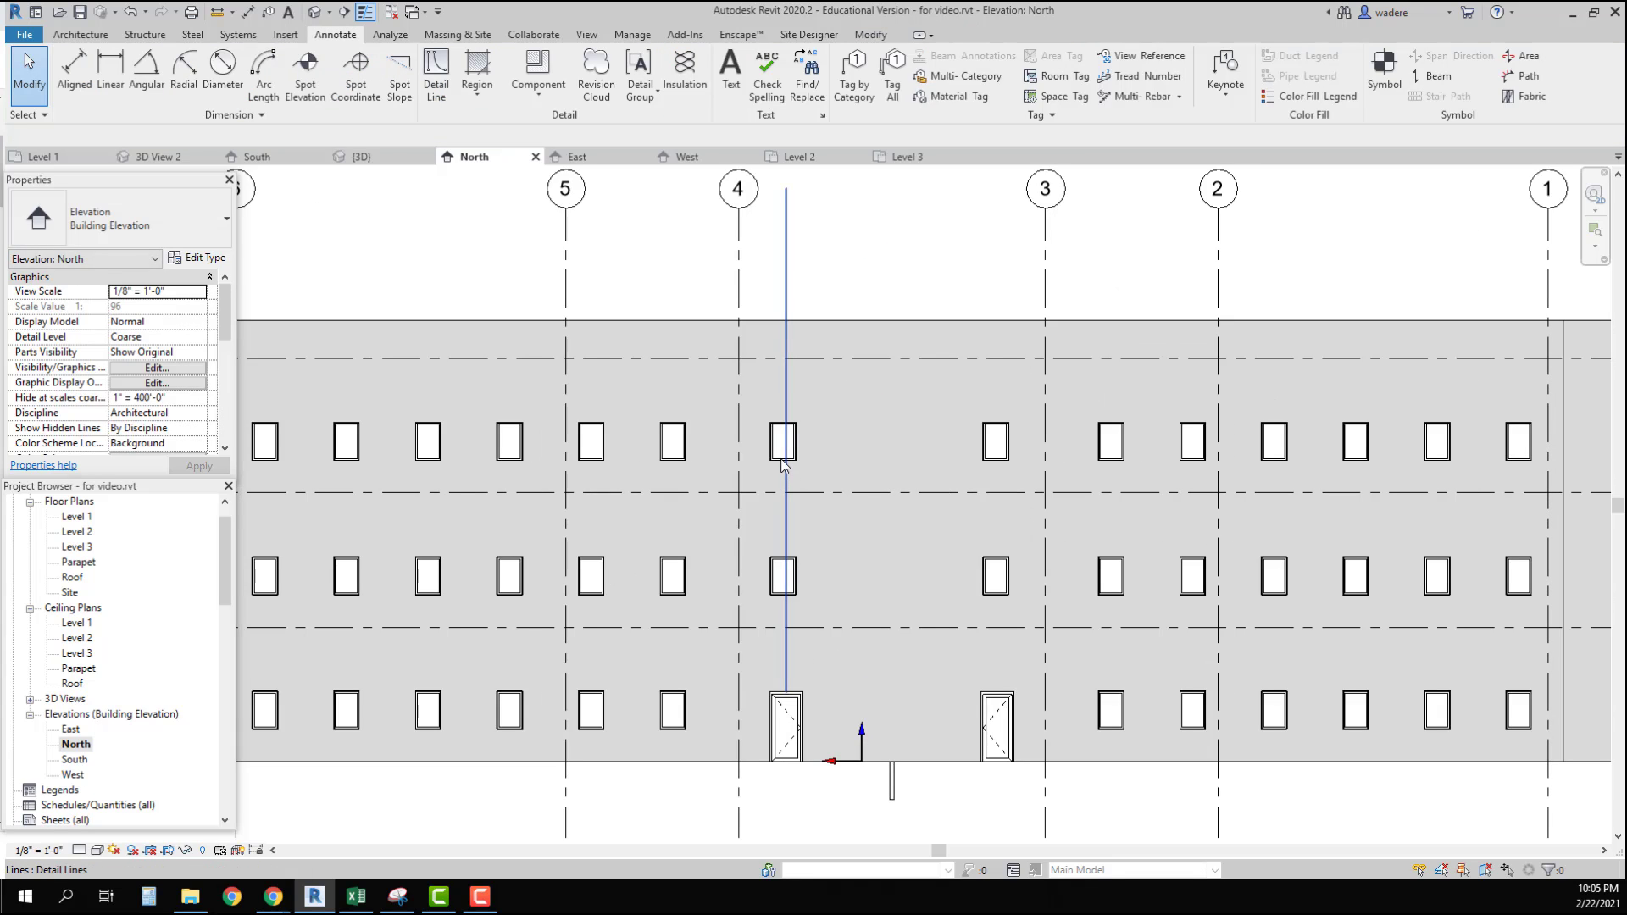
pyautogui.click(774, 446)
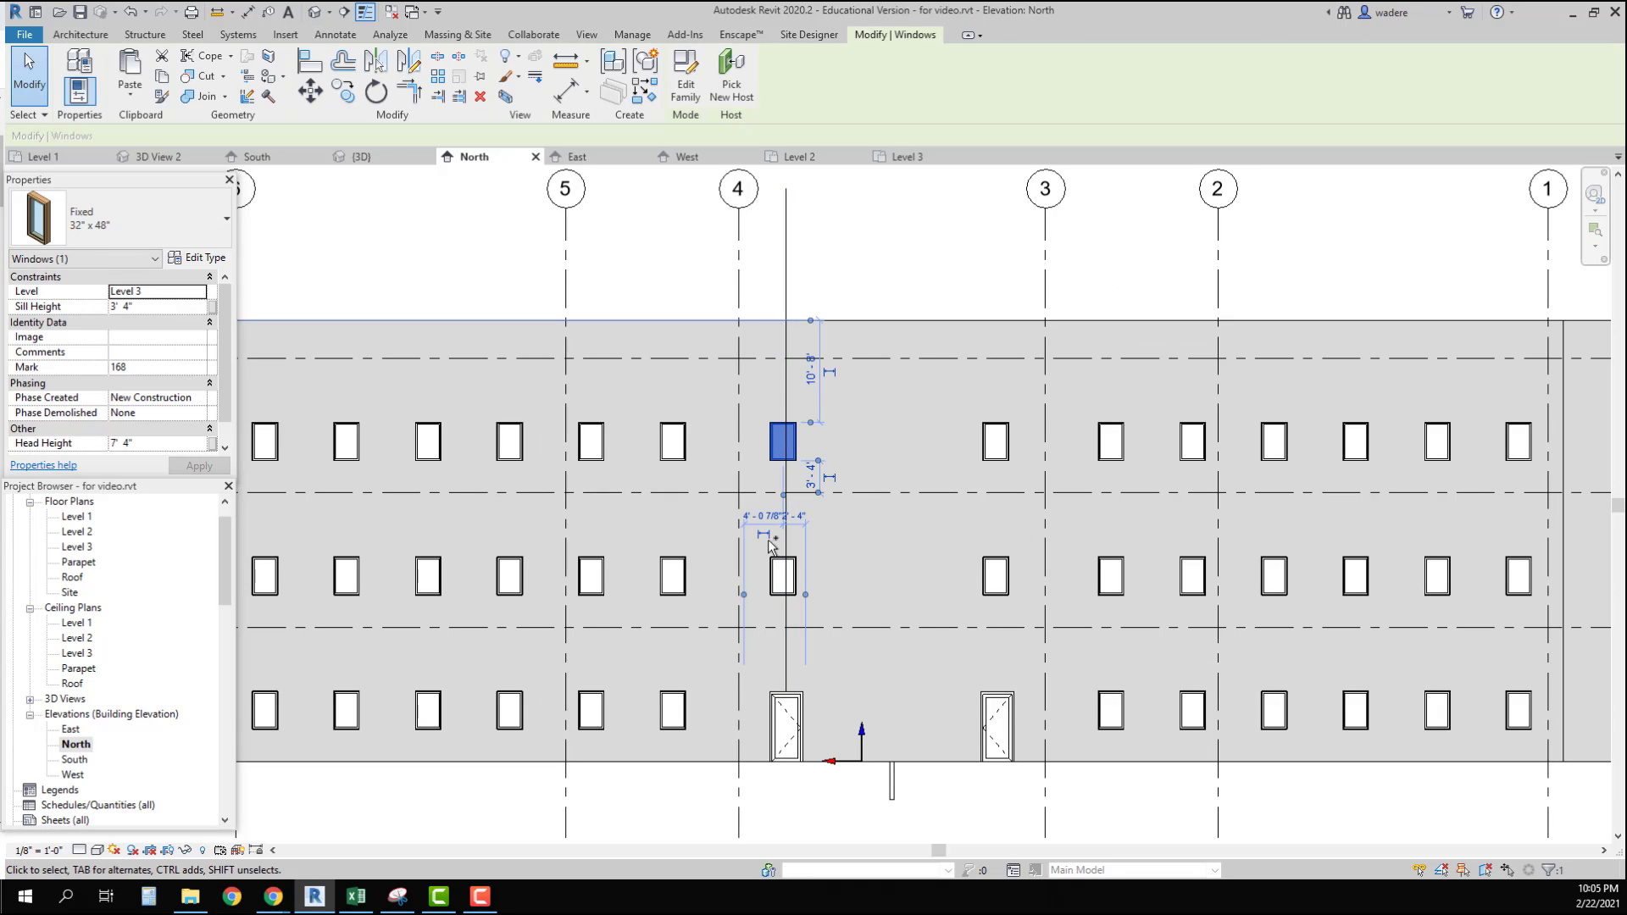
pyautogui.keyDown('ctrl'); pyautogui.click(793, 577); pyautogui.keyUp('ctrl')
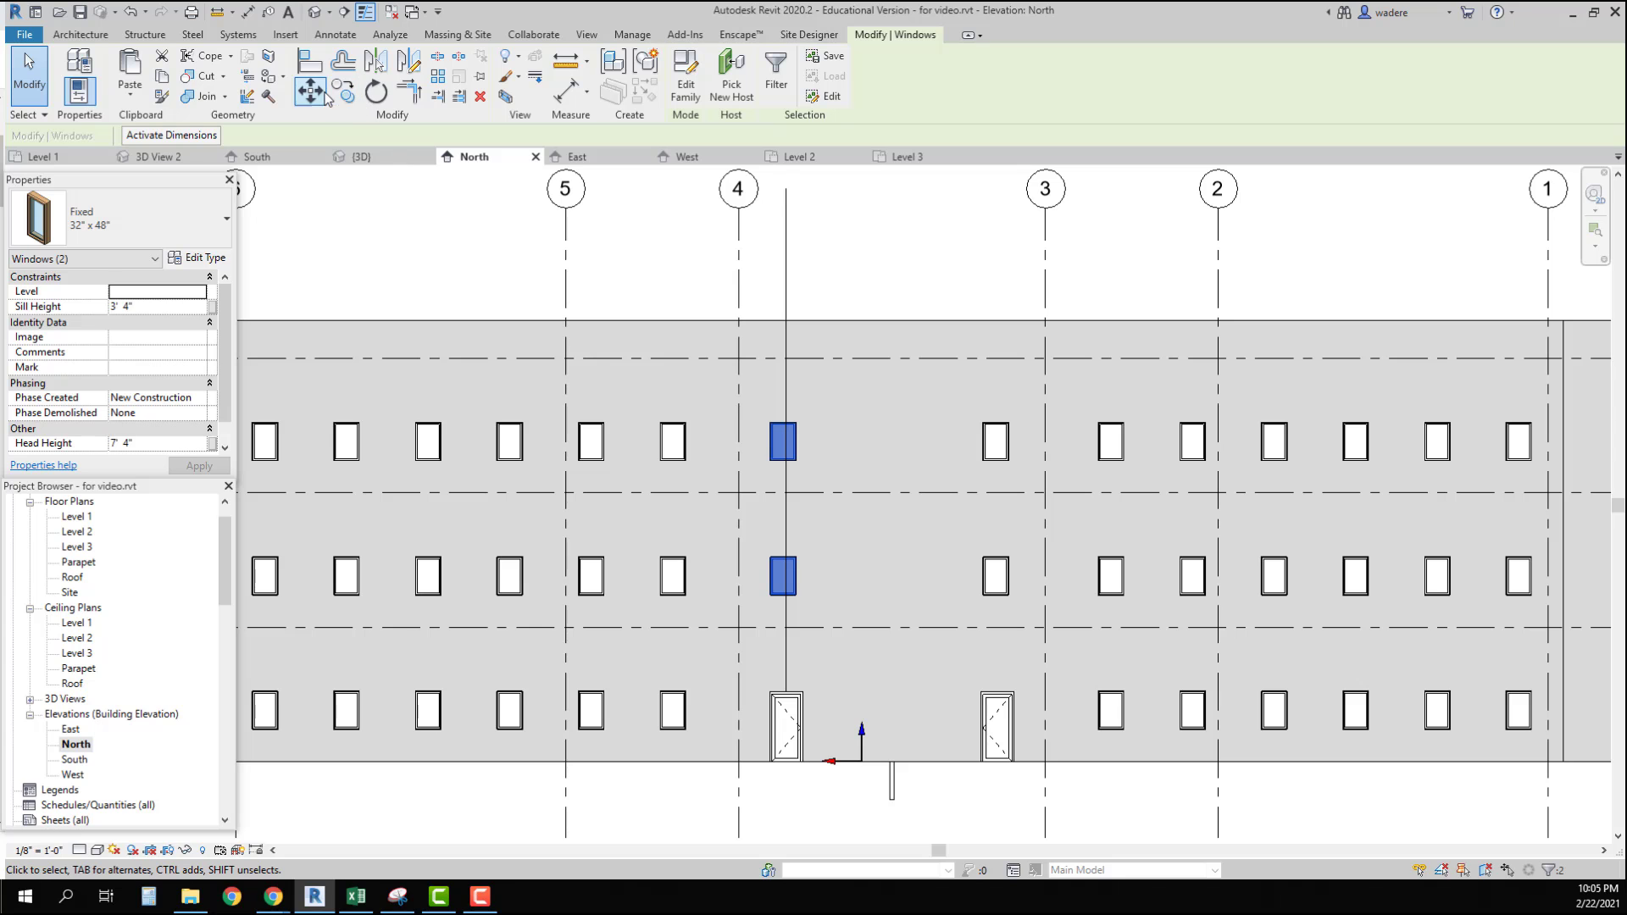
pyautogui.scroll(4, 829, 475)
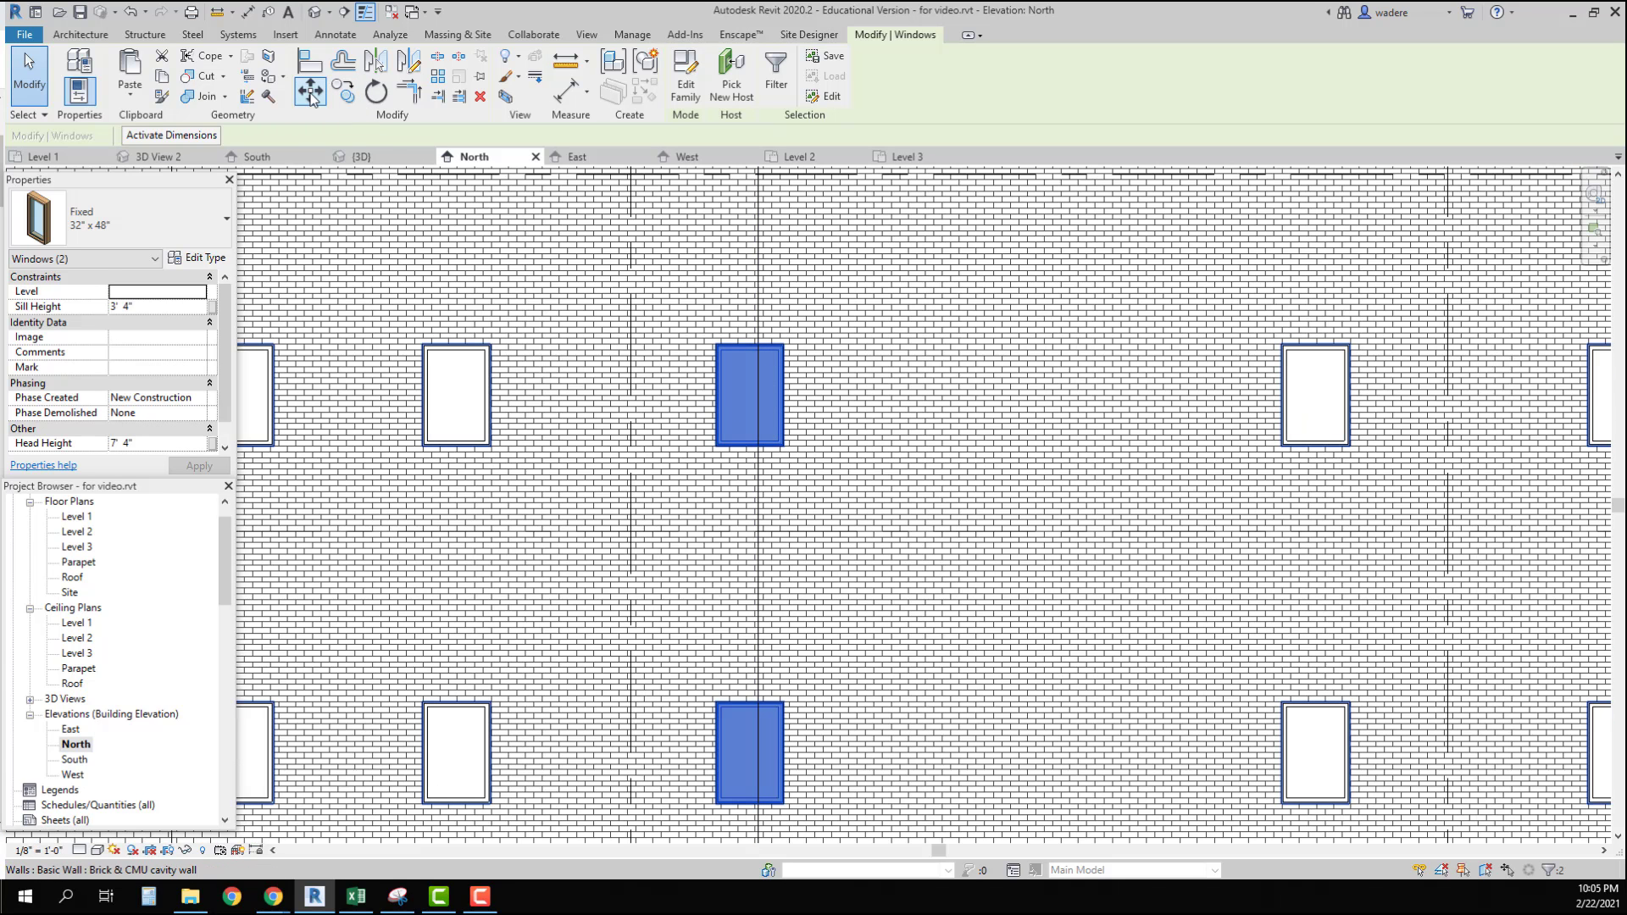
pyautogui.click(311, 90)
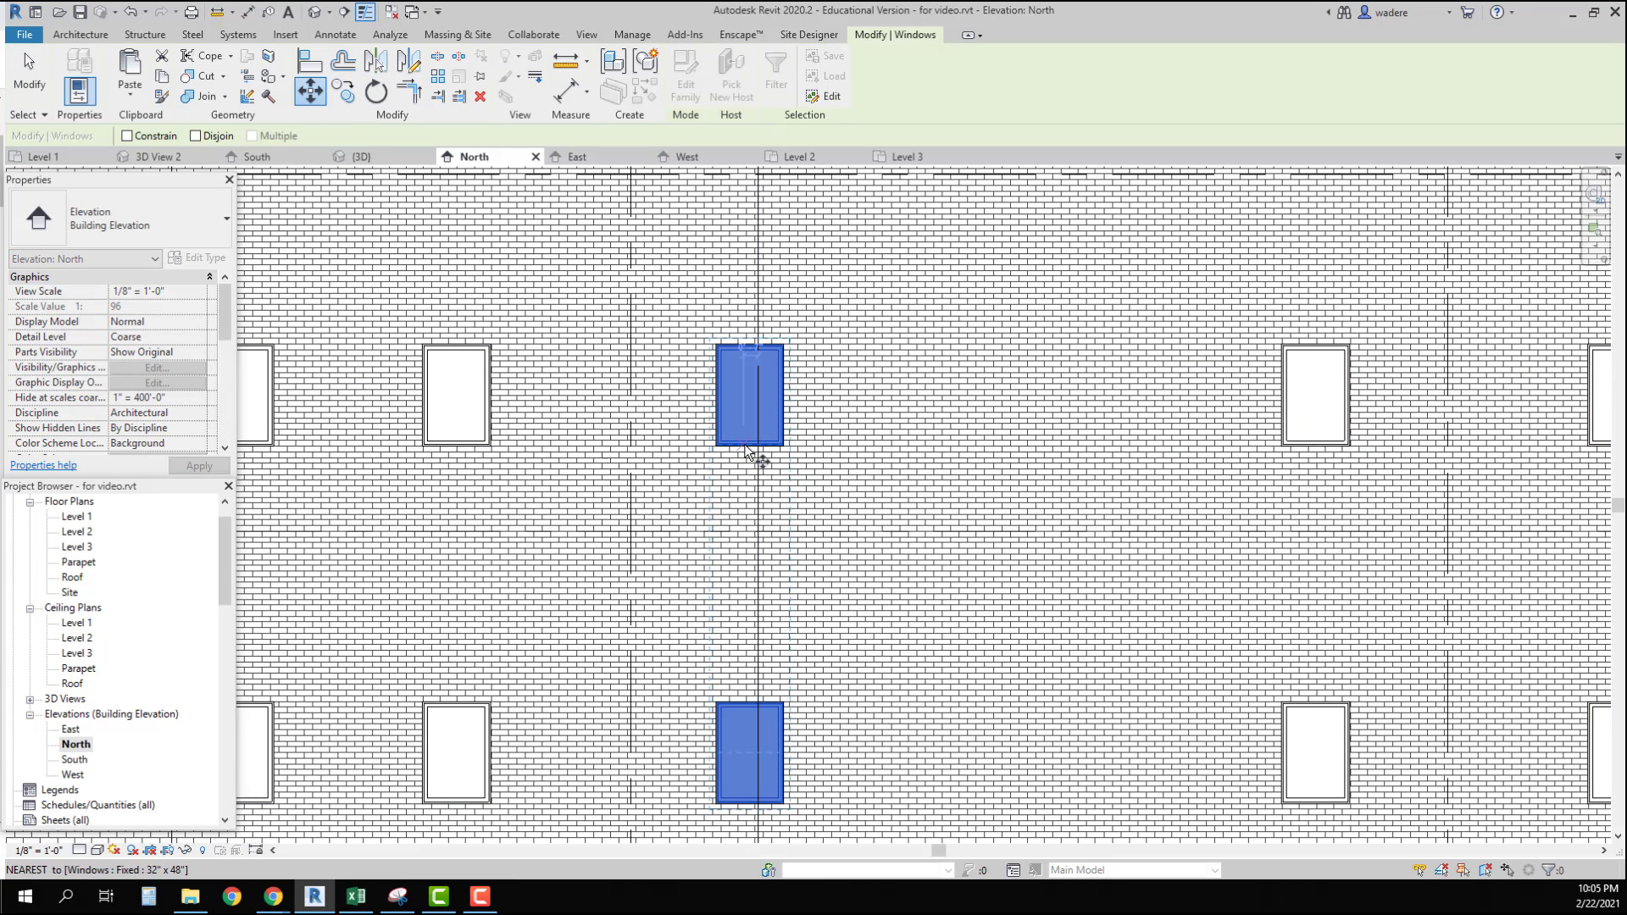
pyautogui.click(756, 447)
pyautogui.click(755, 449)
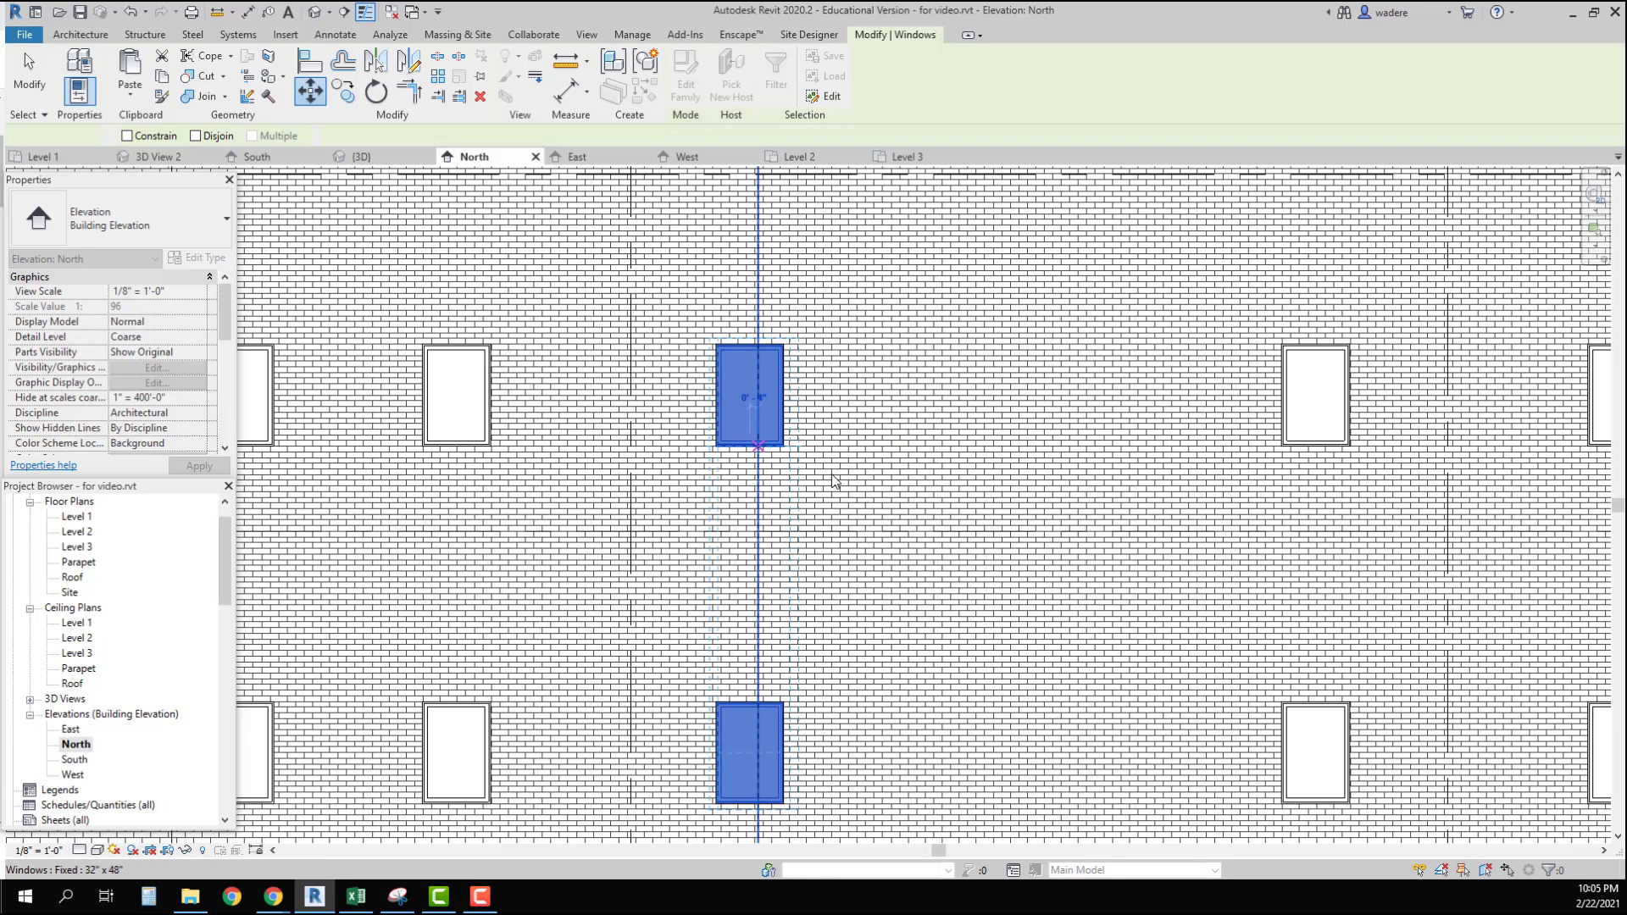
pyautogui.scroll(-4, 882, 526)
pyautogui.scroll(-4, 1210, 482)
pyautogui.press('Escape')
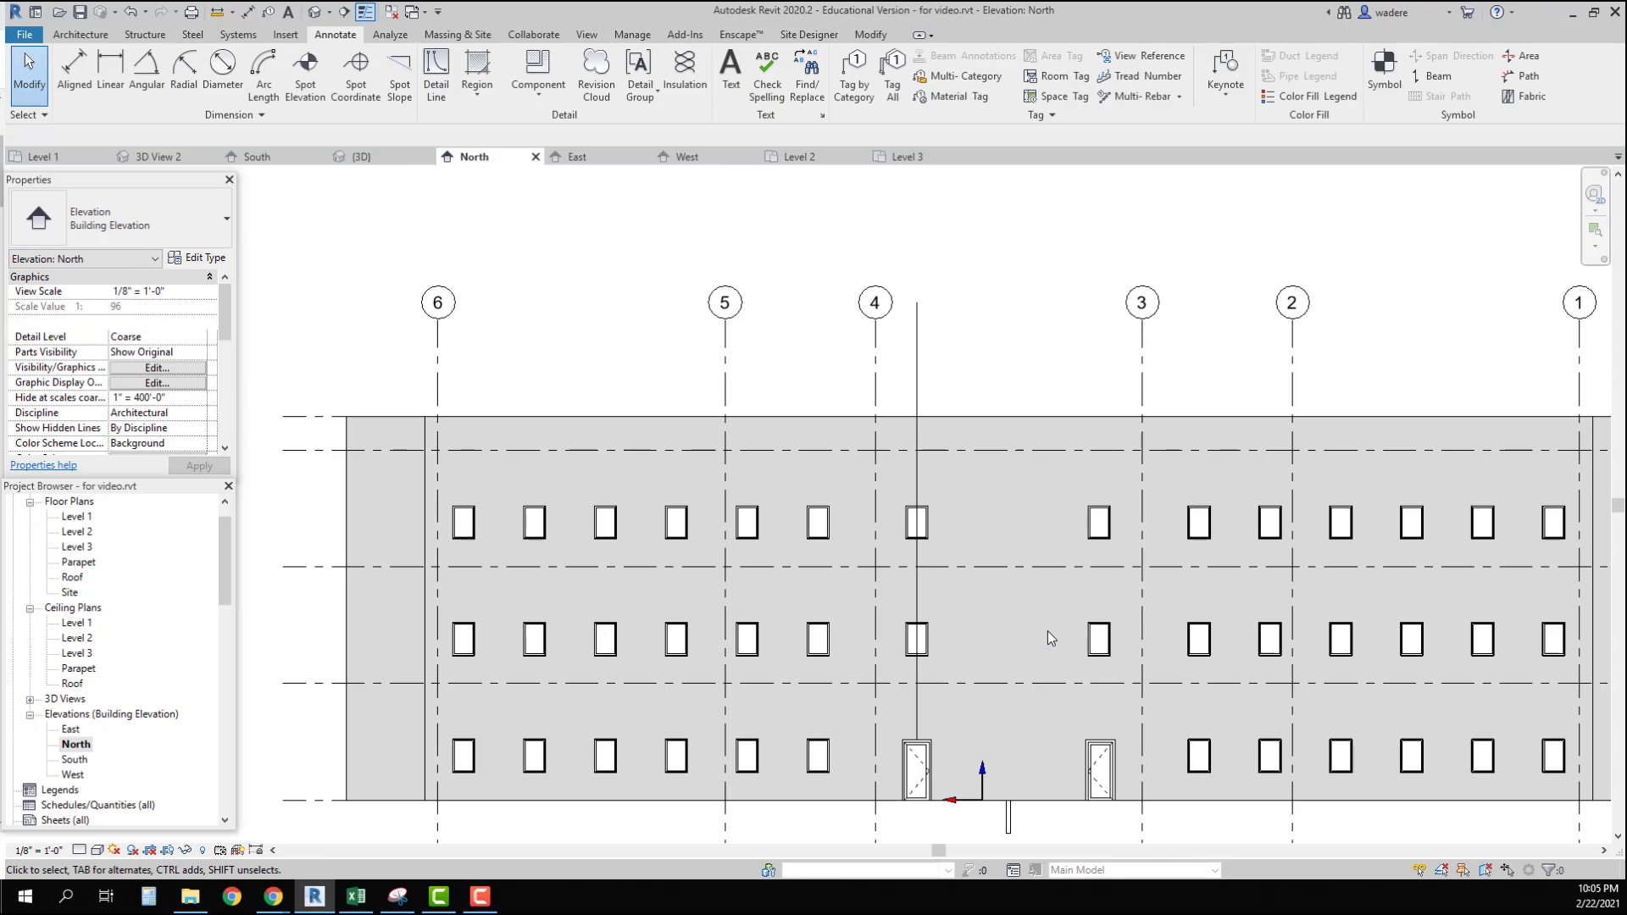
# Step: Delete the vertical detail line above the ground-floor door beside grid 4
pyautogui.click(916, 381)
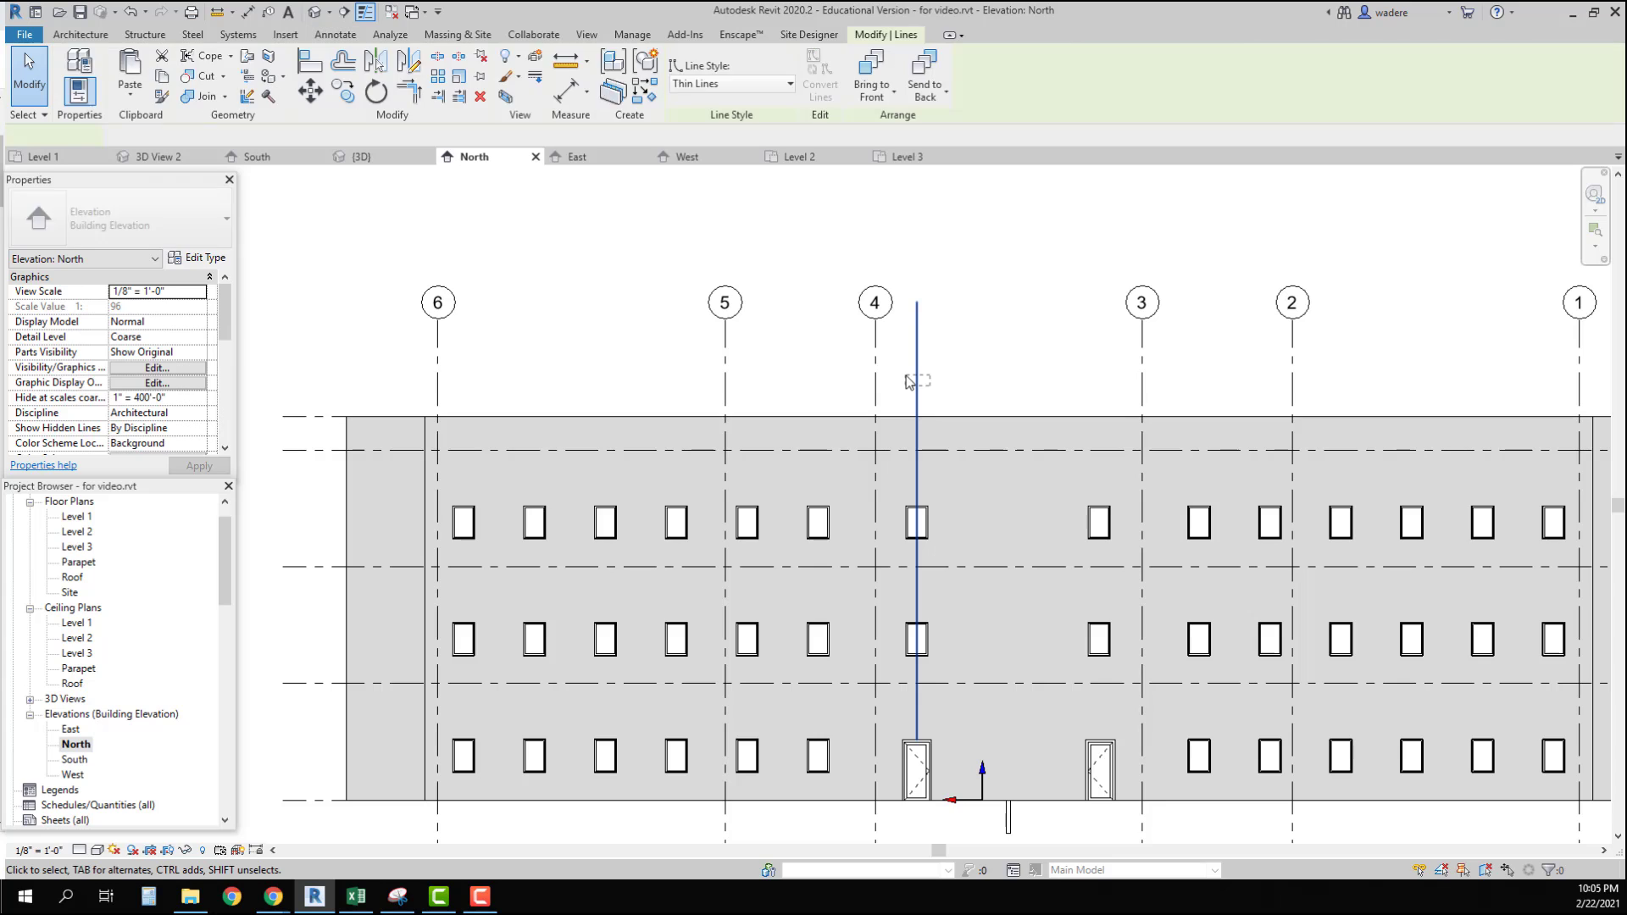
pyautogui.press('Delete')
pyautogui.scroll(-2, 925, 600)
pyautogui.moveTo(925, 600); pyautogui.dragTo(893, 568, button='middle')
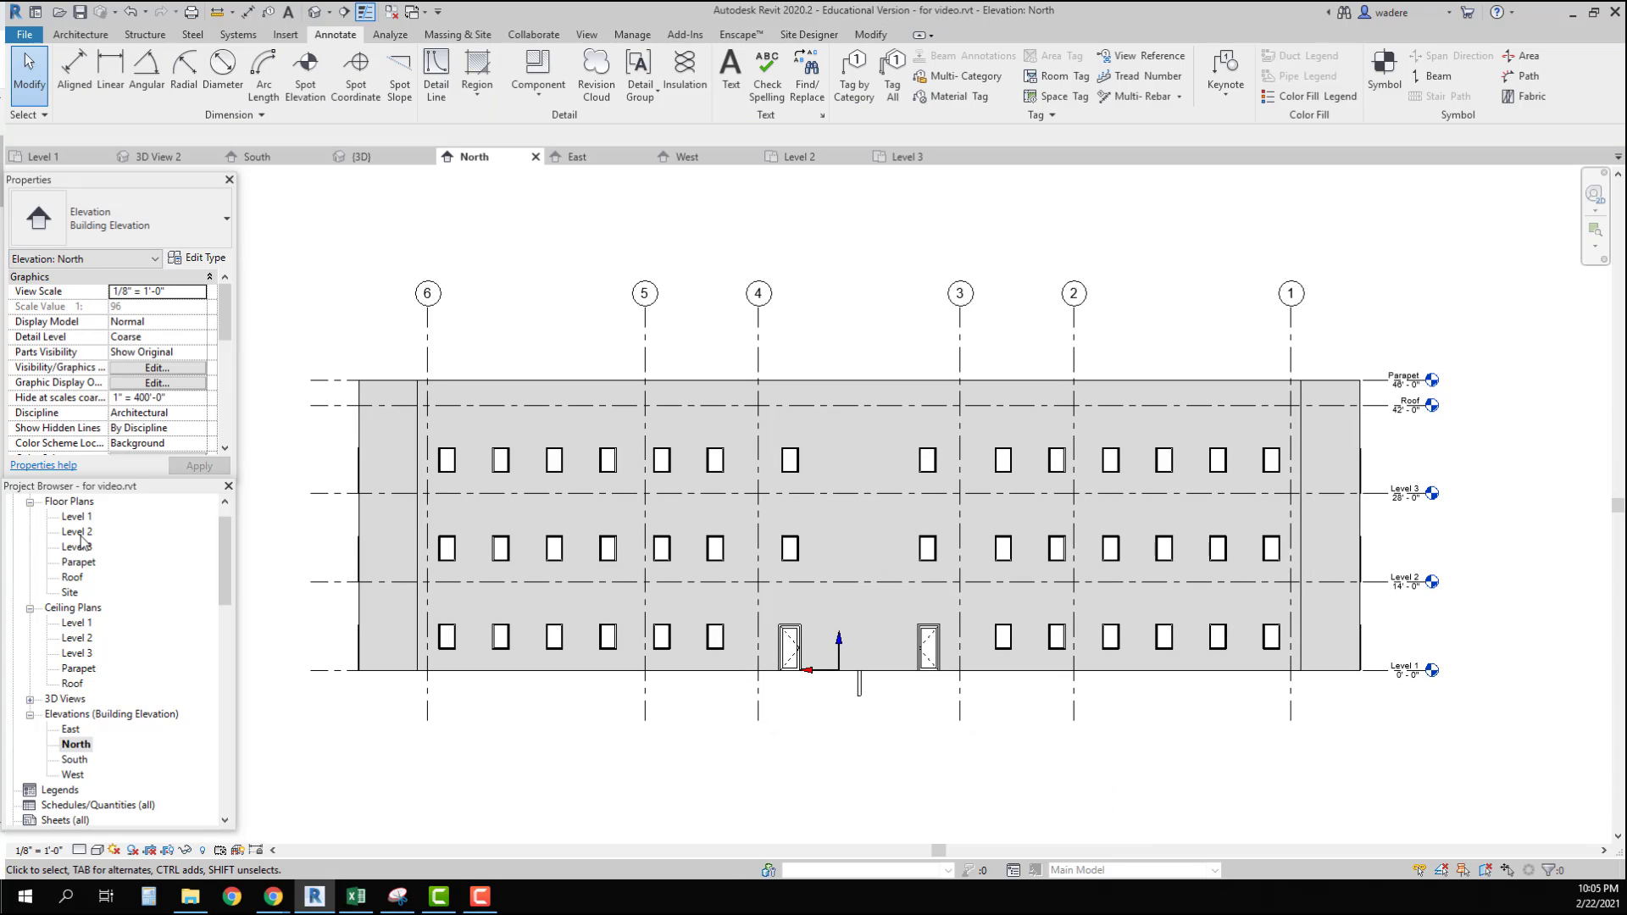
# Step: Check the South elevation's windows, and examine the whole building's walls, doors and windows in the default 3D view
pyautogui.doubleClick(76, 760)
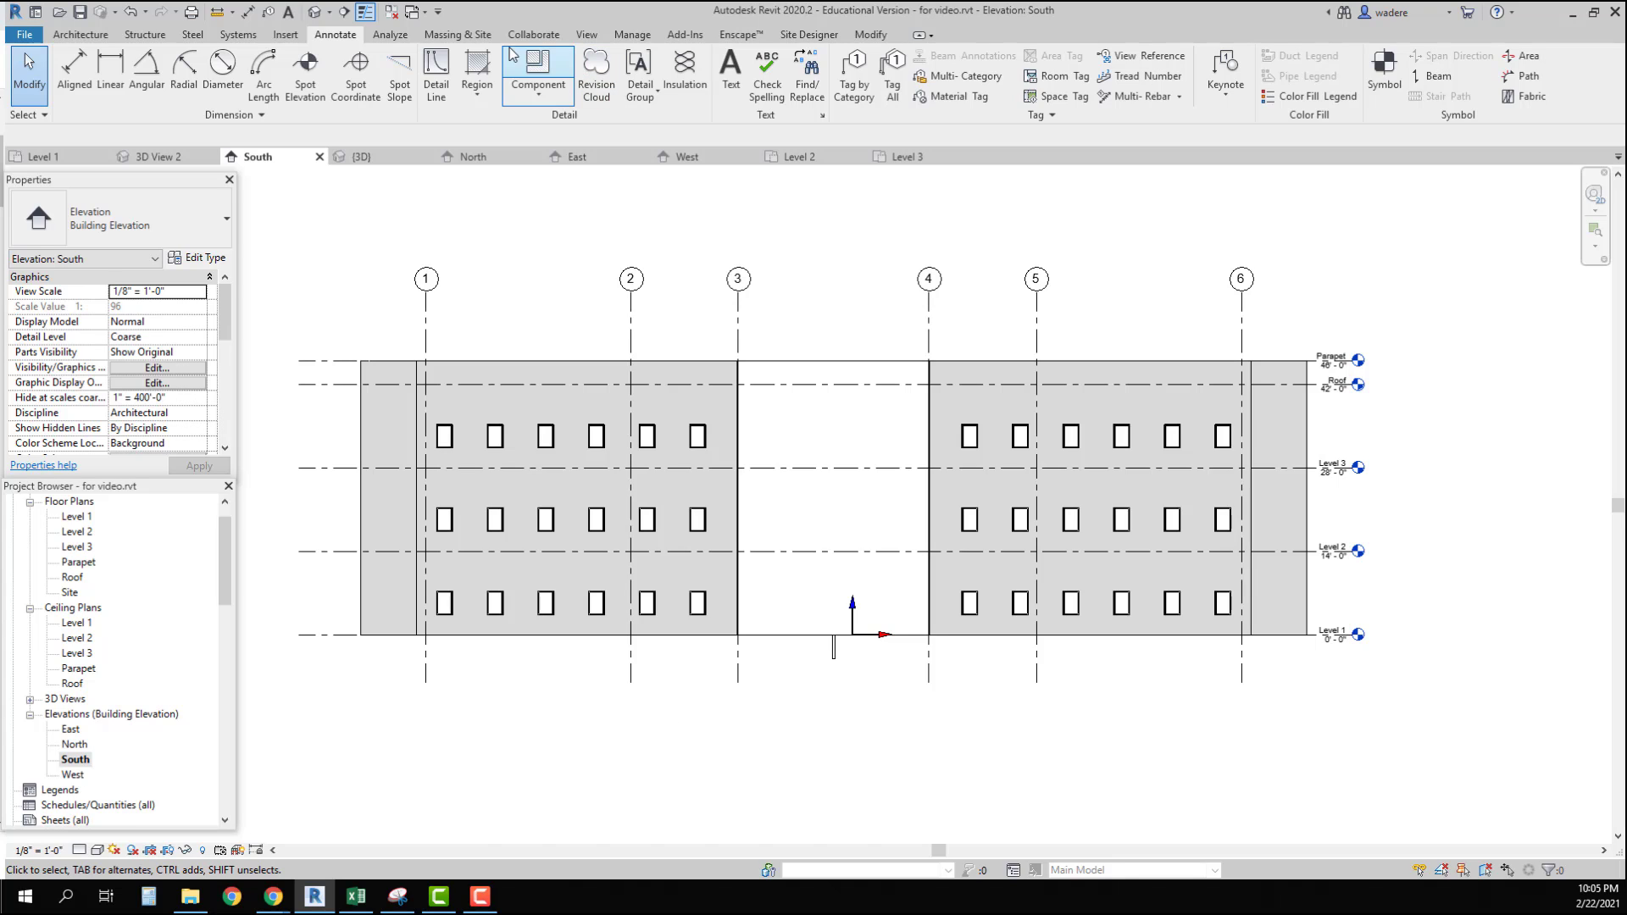
pyautogui.click(589, 36)
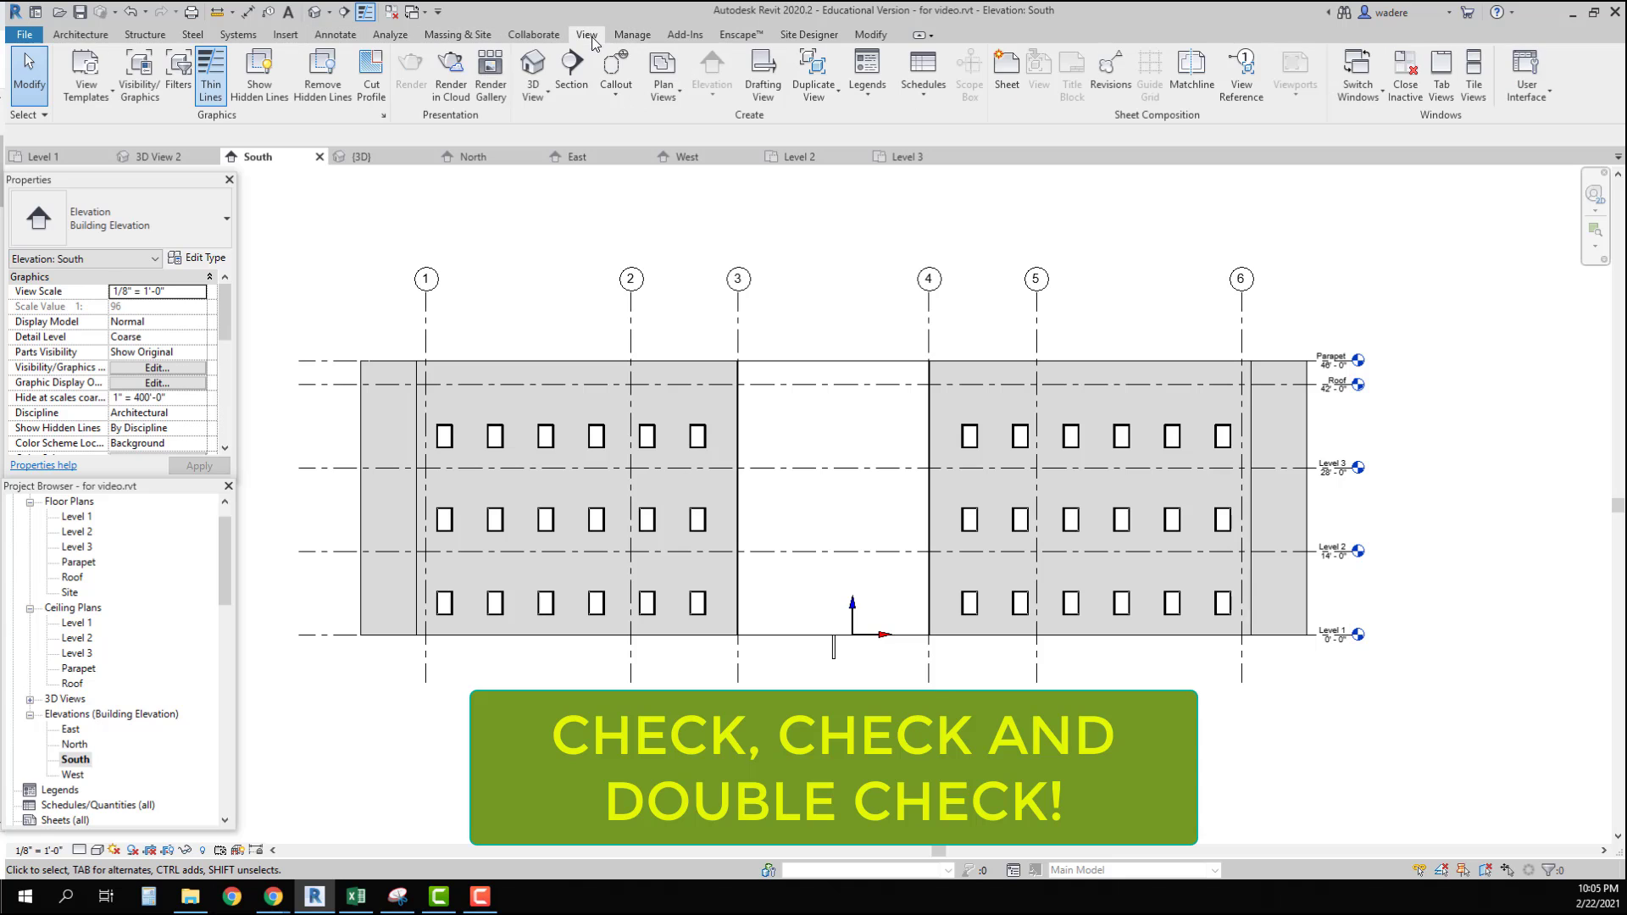
pyautogui.click(530, 100)
pyautogui.click(522, 129)
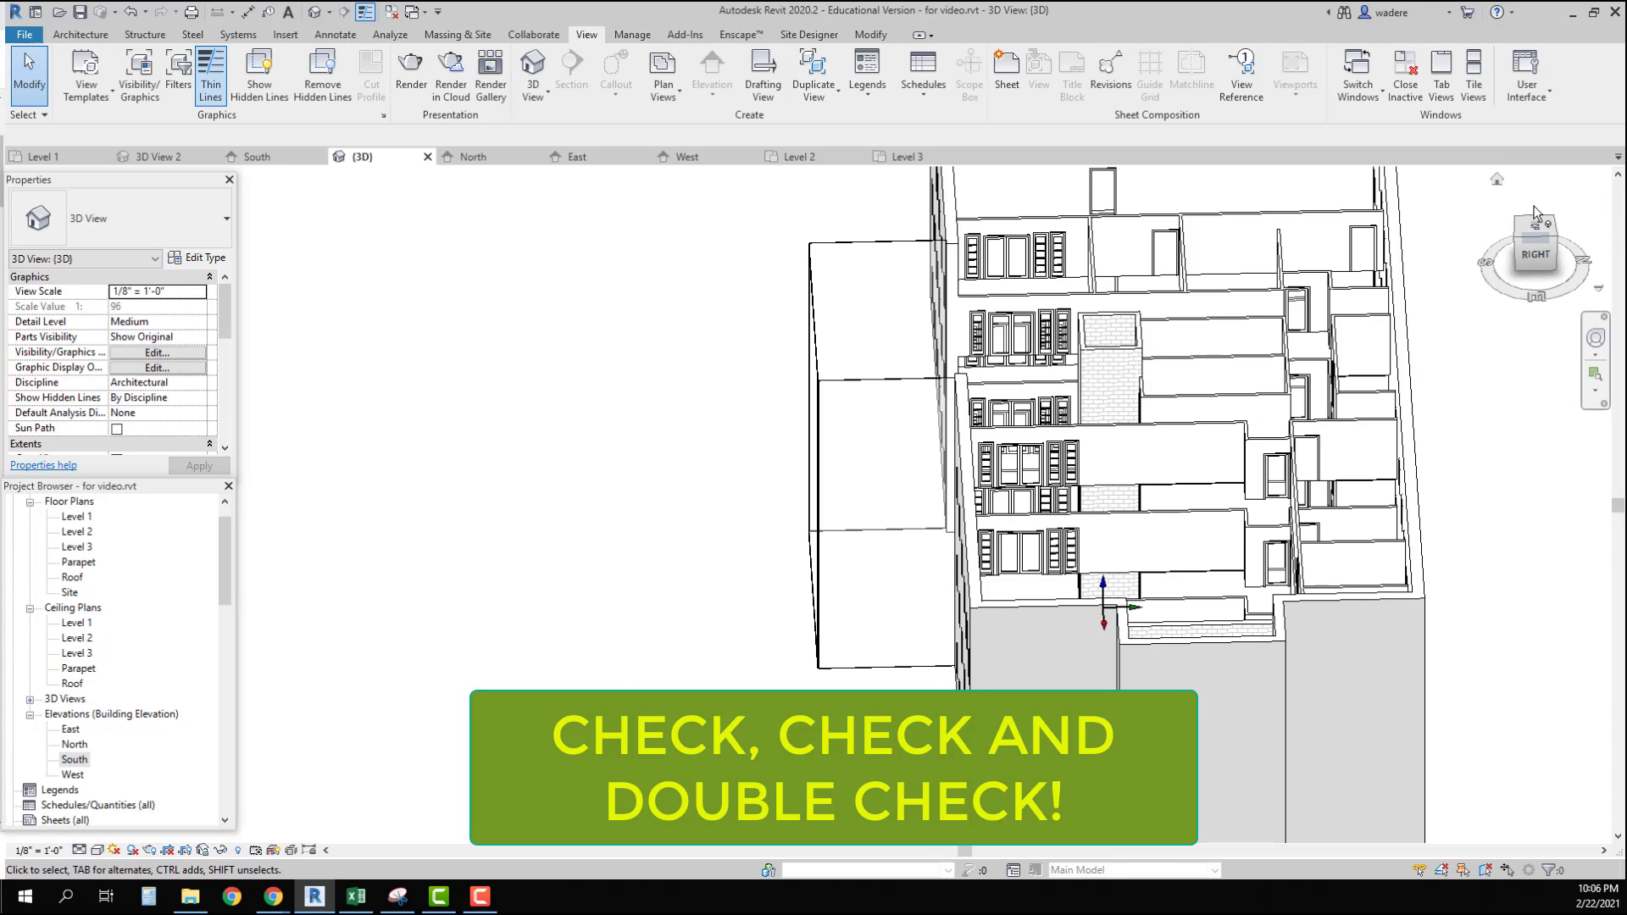
pyautogui.click(1498, 180)
pyautogui.middleClick(1124, 407)
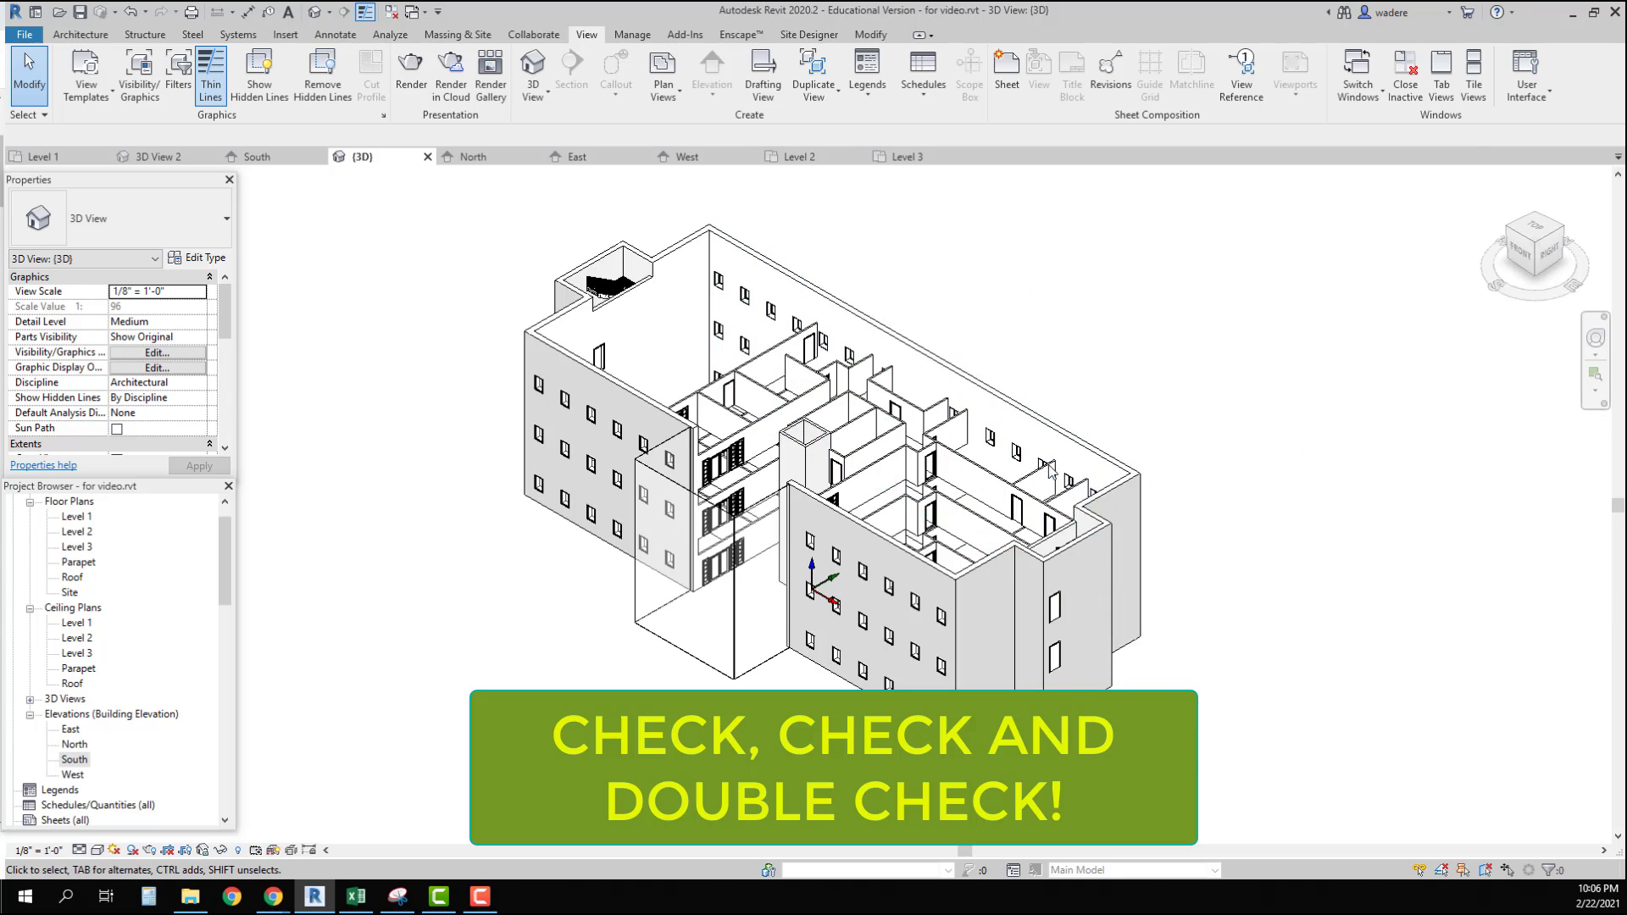
pyautogui.scroll(5, 734, 496)
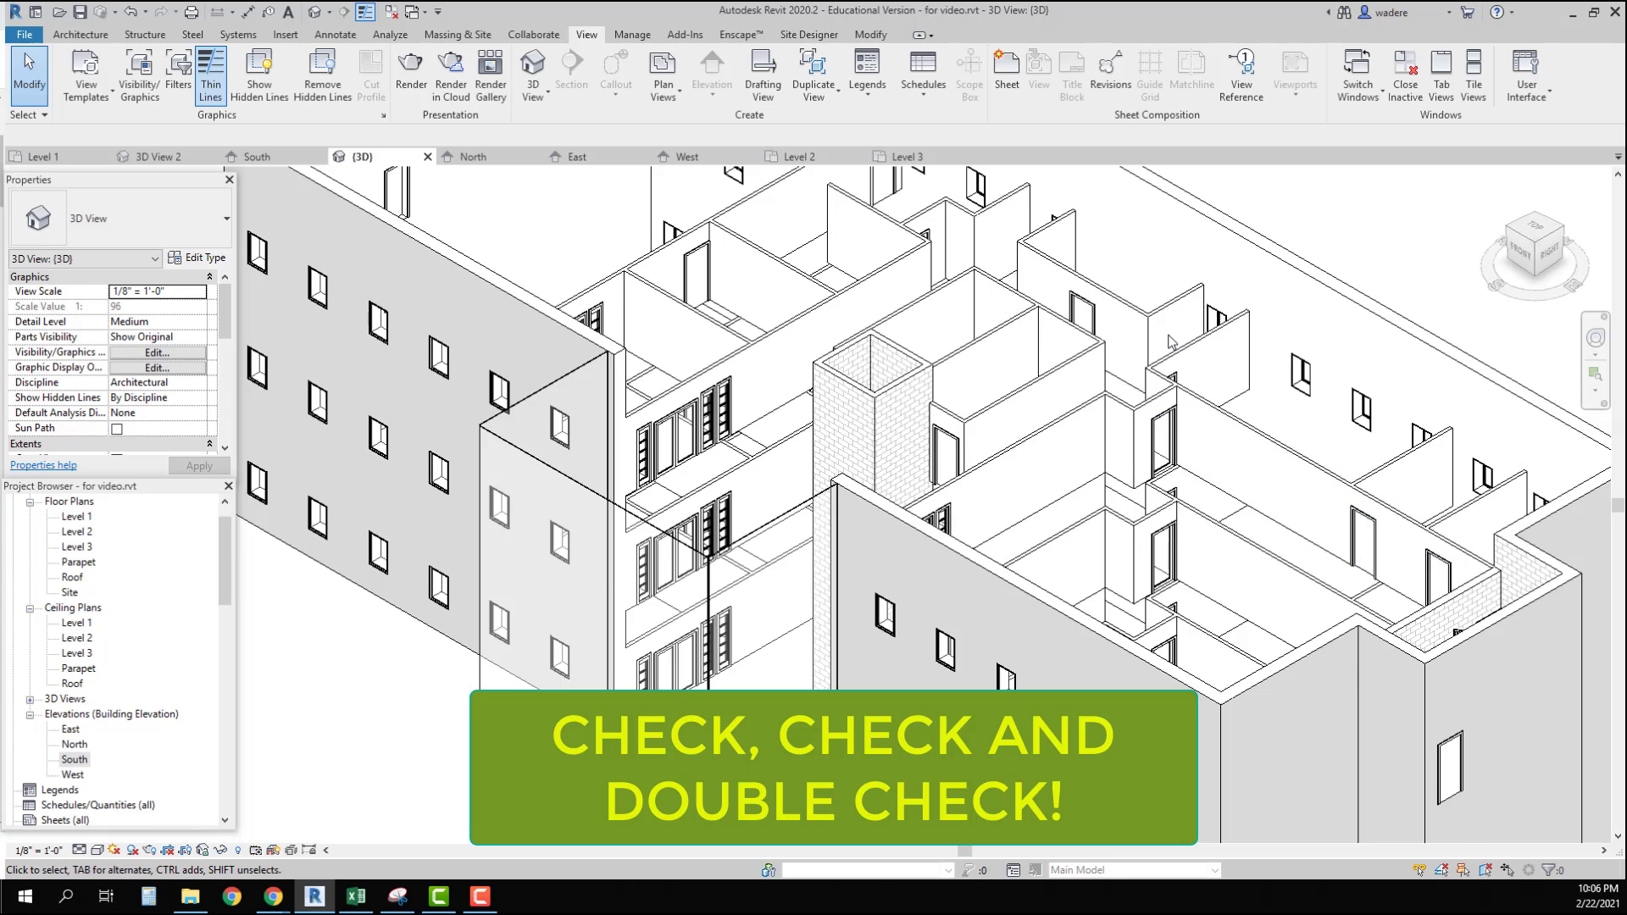
pyautogui.scroll(-4, 932, 326)
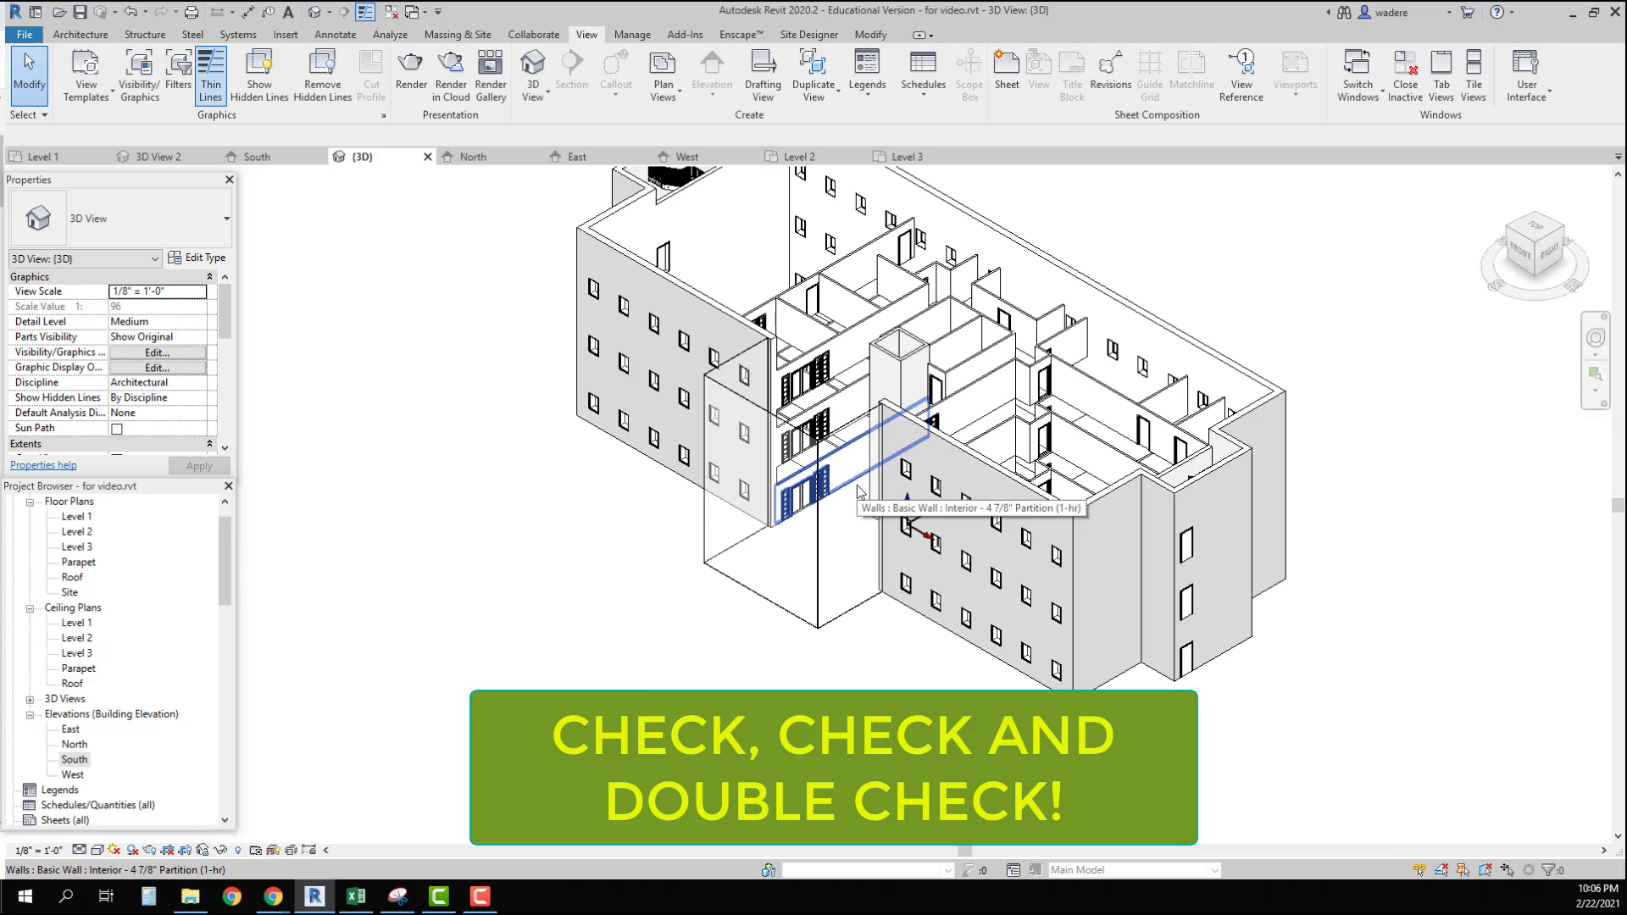
pyautogui.keyDown('shift'); pyautogui.moveTo(858, 490); pyautogui.dragTo(930, 350, button='middle'); pyautogui.keyUp('shift')
pyautogui.keyDown('shift'); pyautogui.moveTo(995, 305); pyautogui.dragTo(900, 443, button='middle'); pyautogui.keyUp('shift')
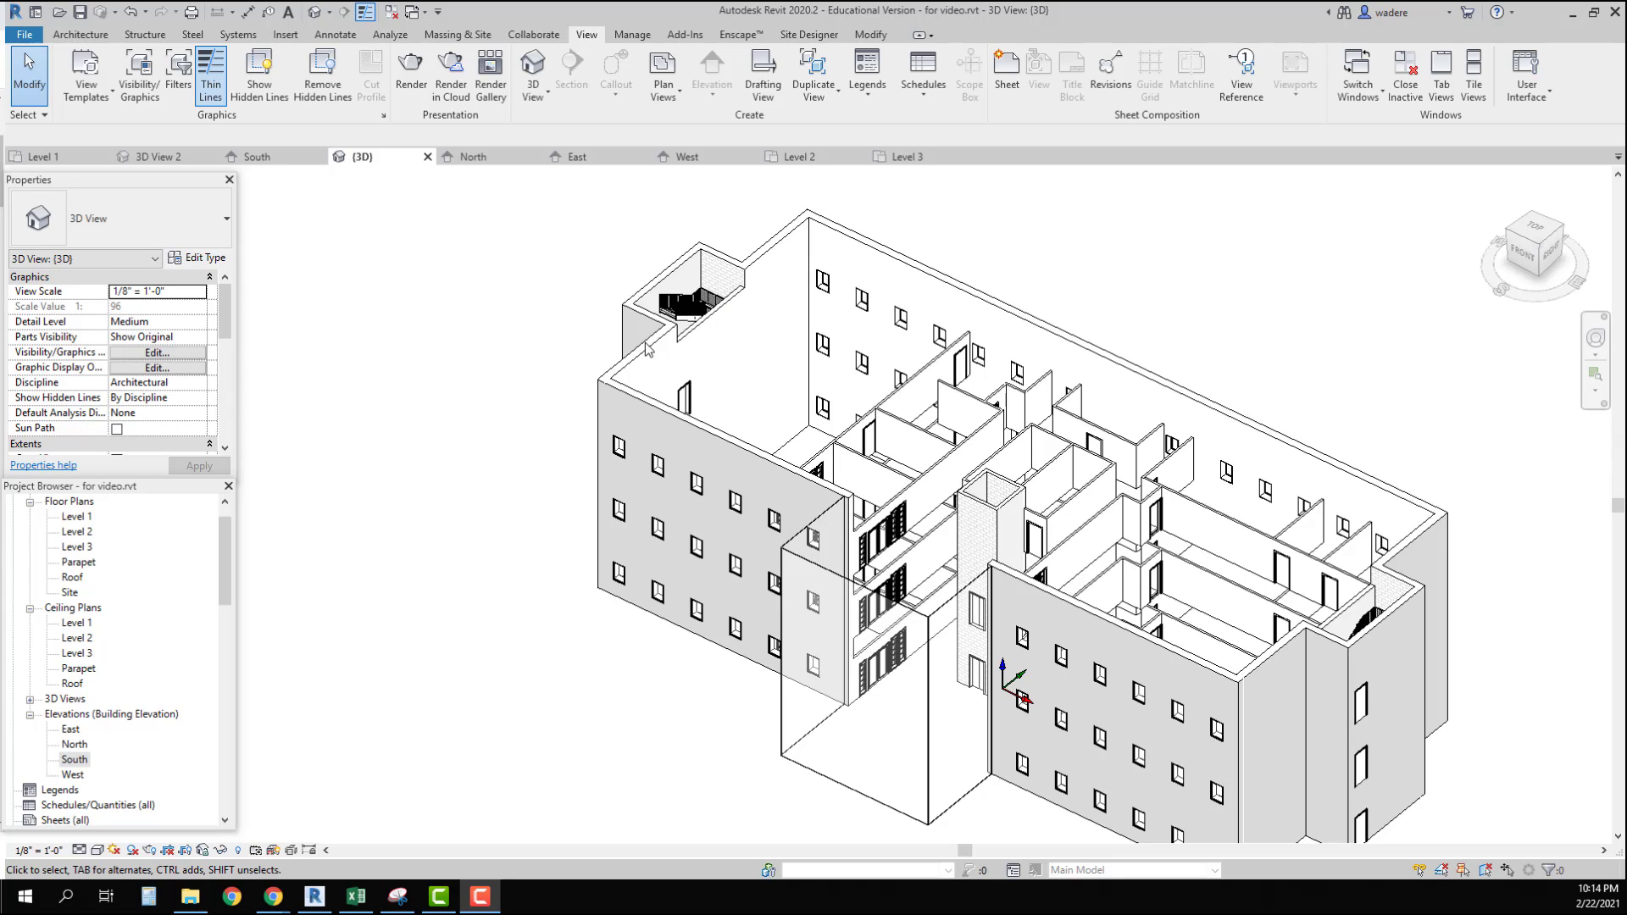
# Step: Delete the extra top-floor stairs and railings from the stair towers at both ends of the building
pyautogui.keyDown('shift'); pyautogui.moveTo(680, 358); pyautogui.dragTo(751, 505, button='middle'); pyautogui.keyUp('shift')
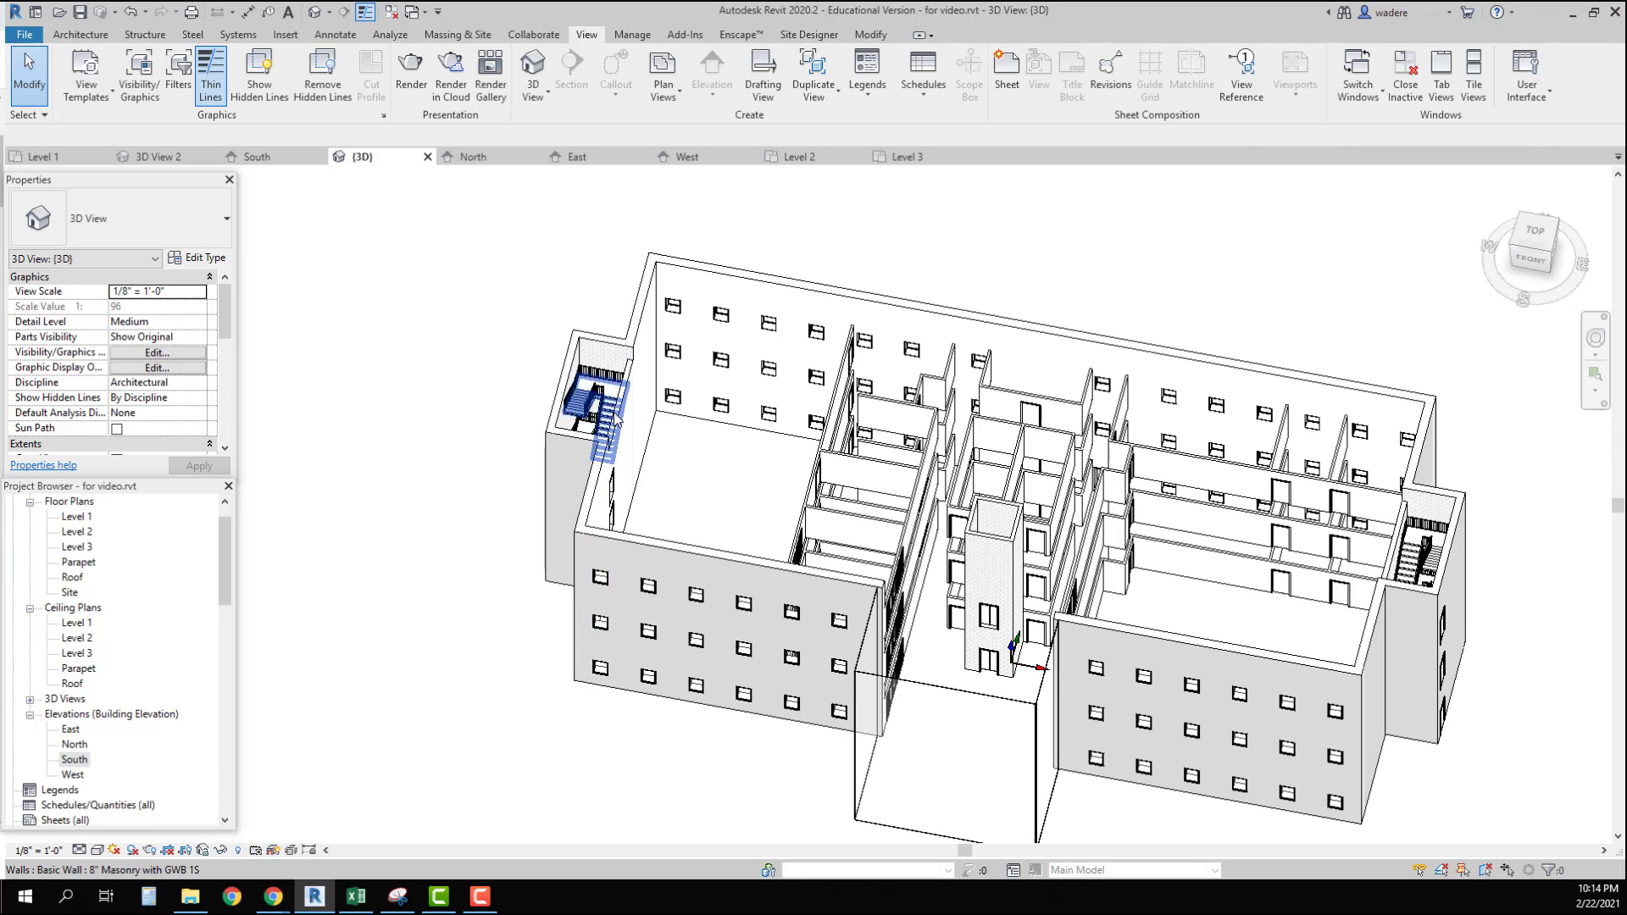
pyautogui.click(596, 394)
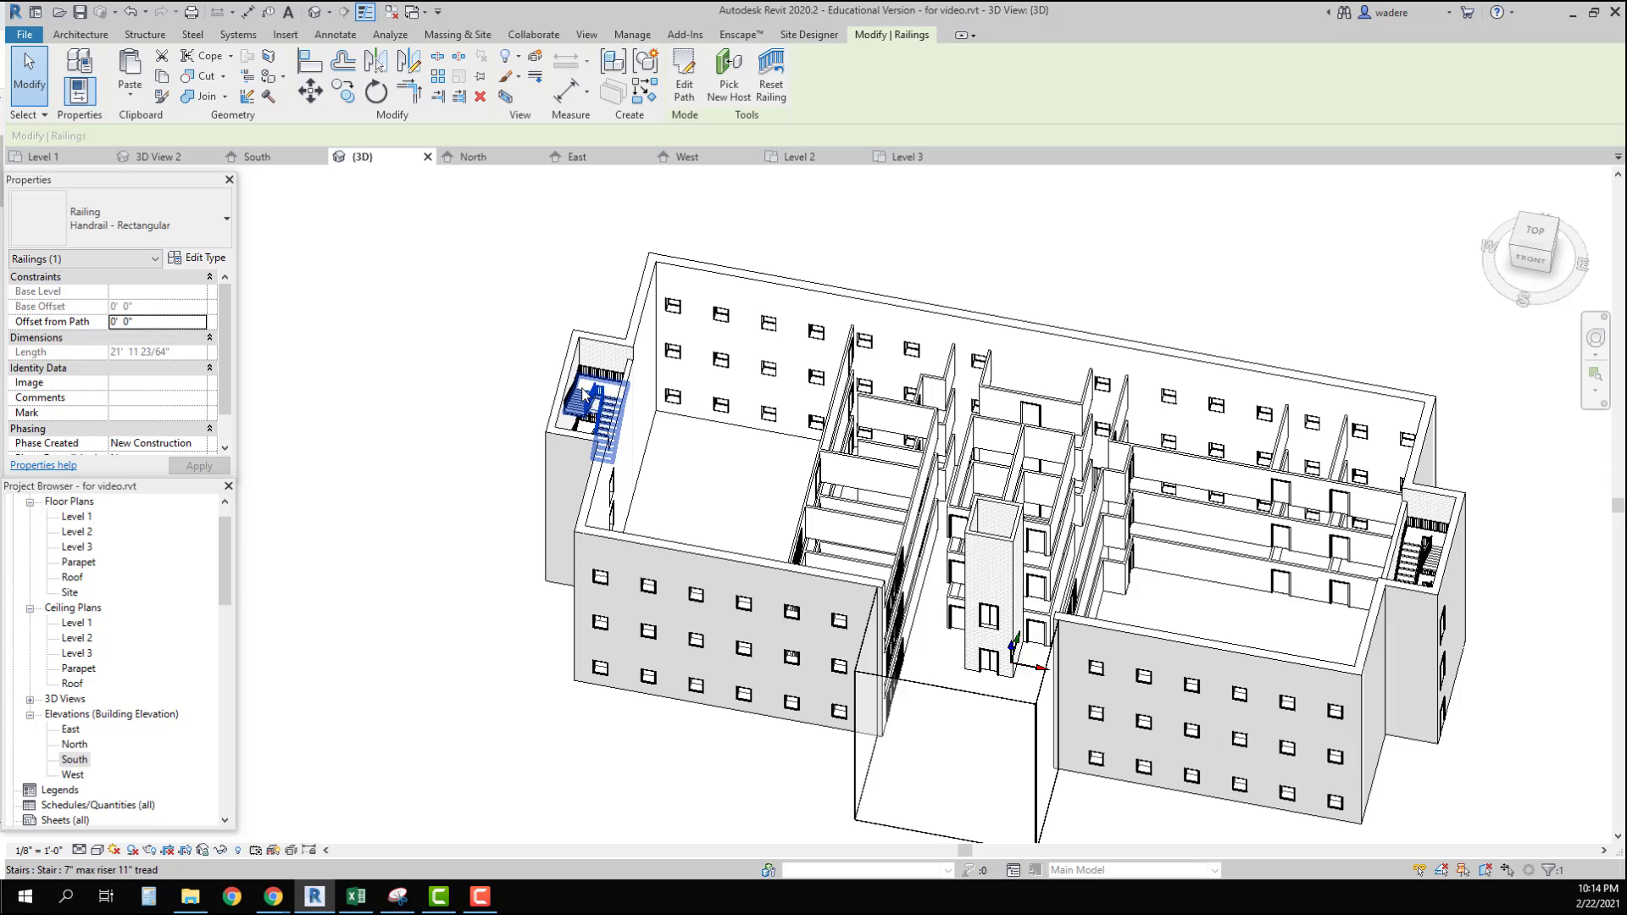
pyautogui.click(583, 395)
pyautogui.press('Escape')
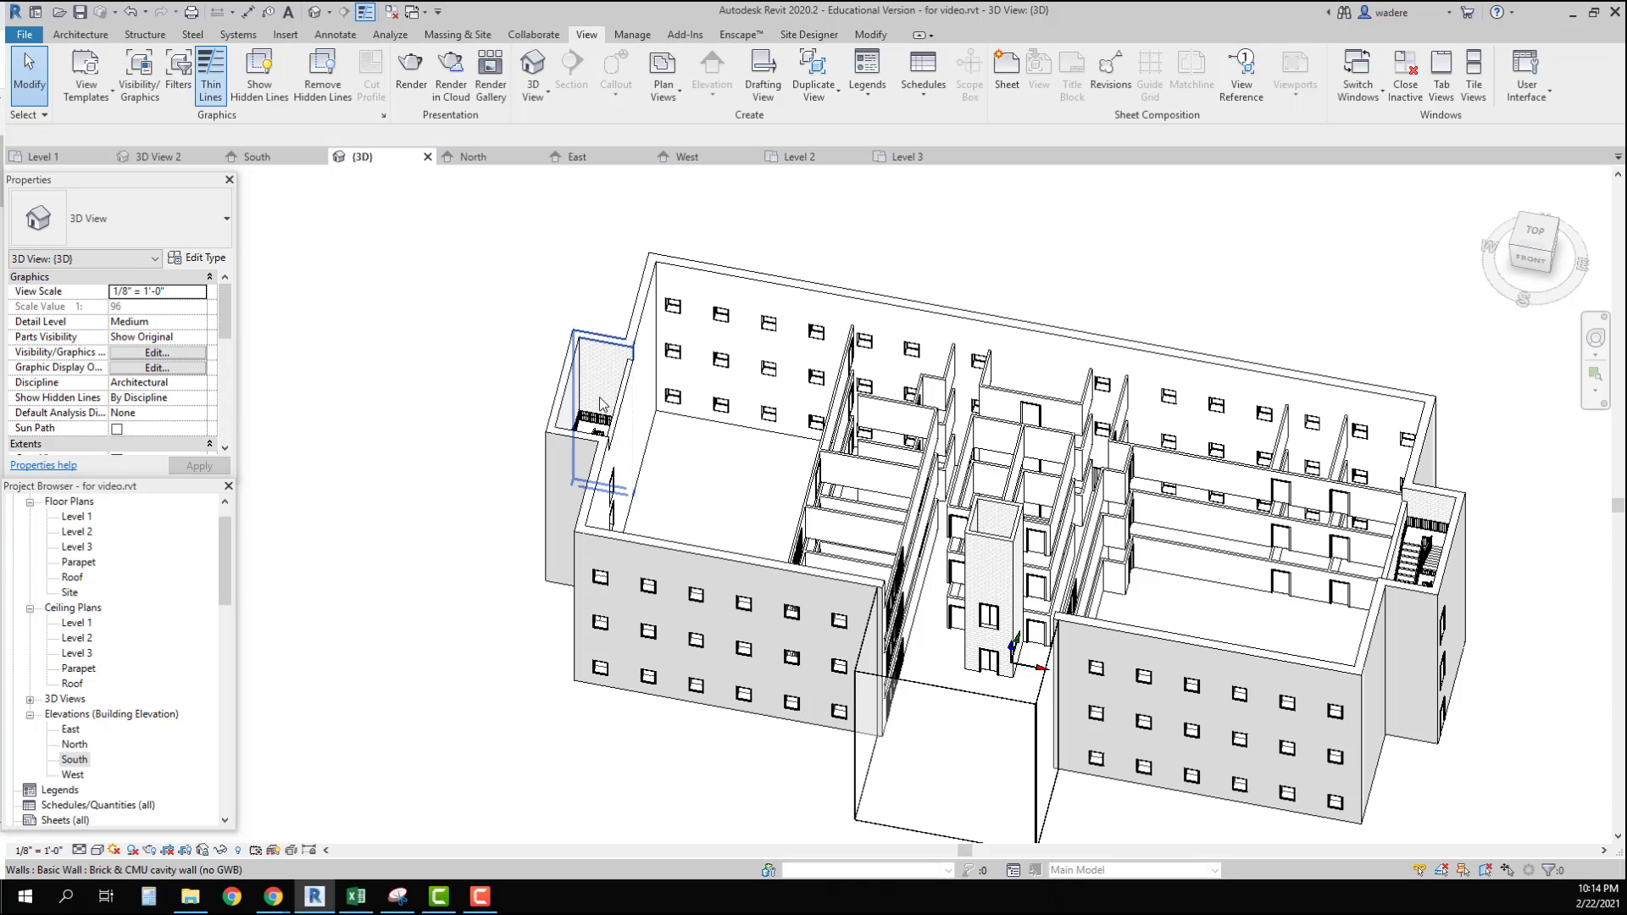
pyautogui.click(1421, 549)
pyautogui.press('Escape')
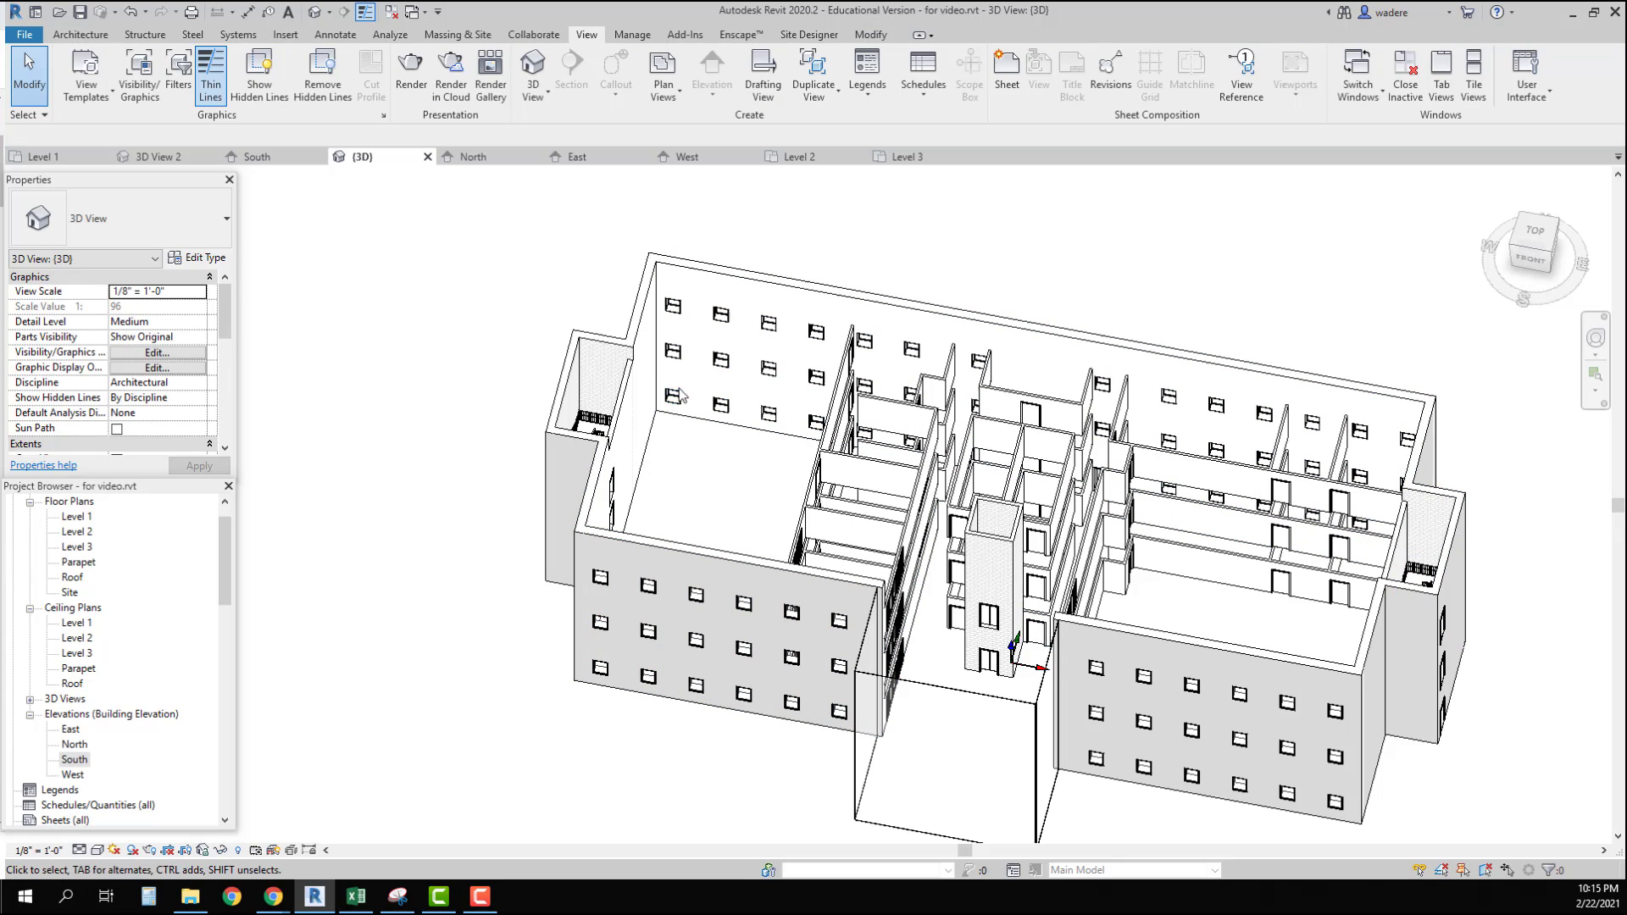
# Step: On the Level 1 floor plan, draw a vertical building section through the stair tower beside grid 1, extending past grids B and C
pyautogui.doubleClick(76, 517)
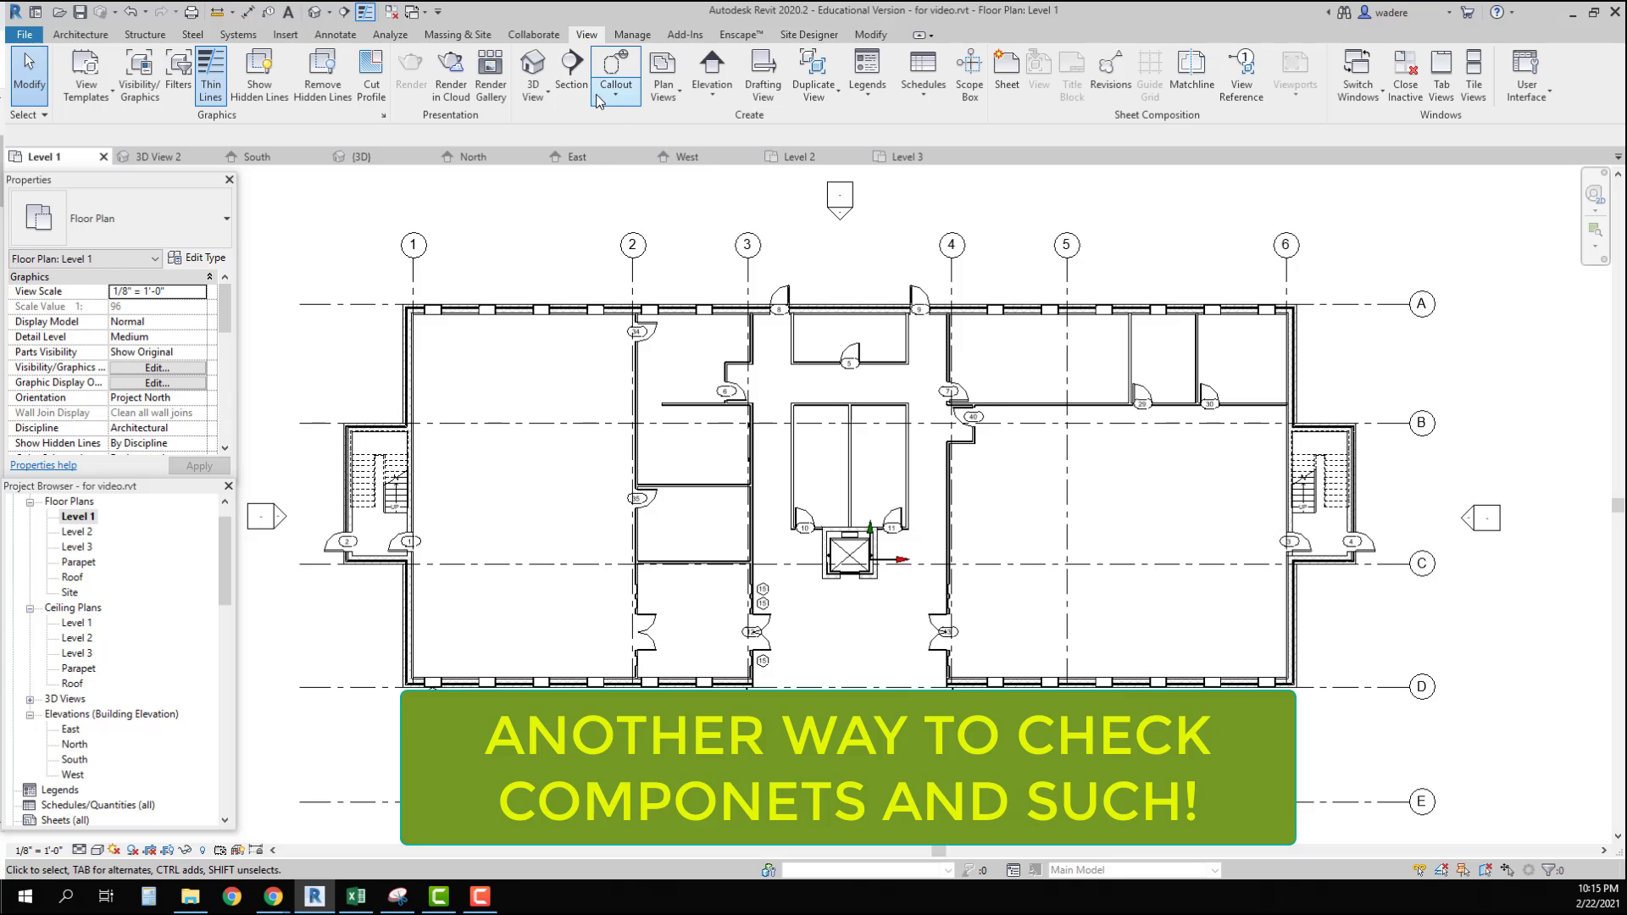
pyautogui.click(571, 72)
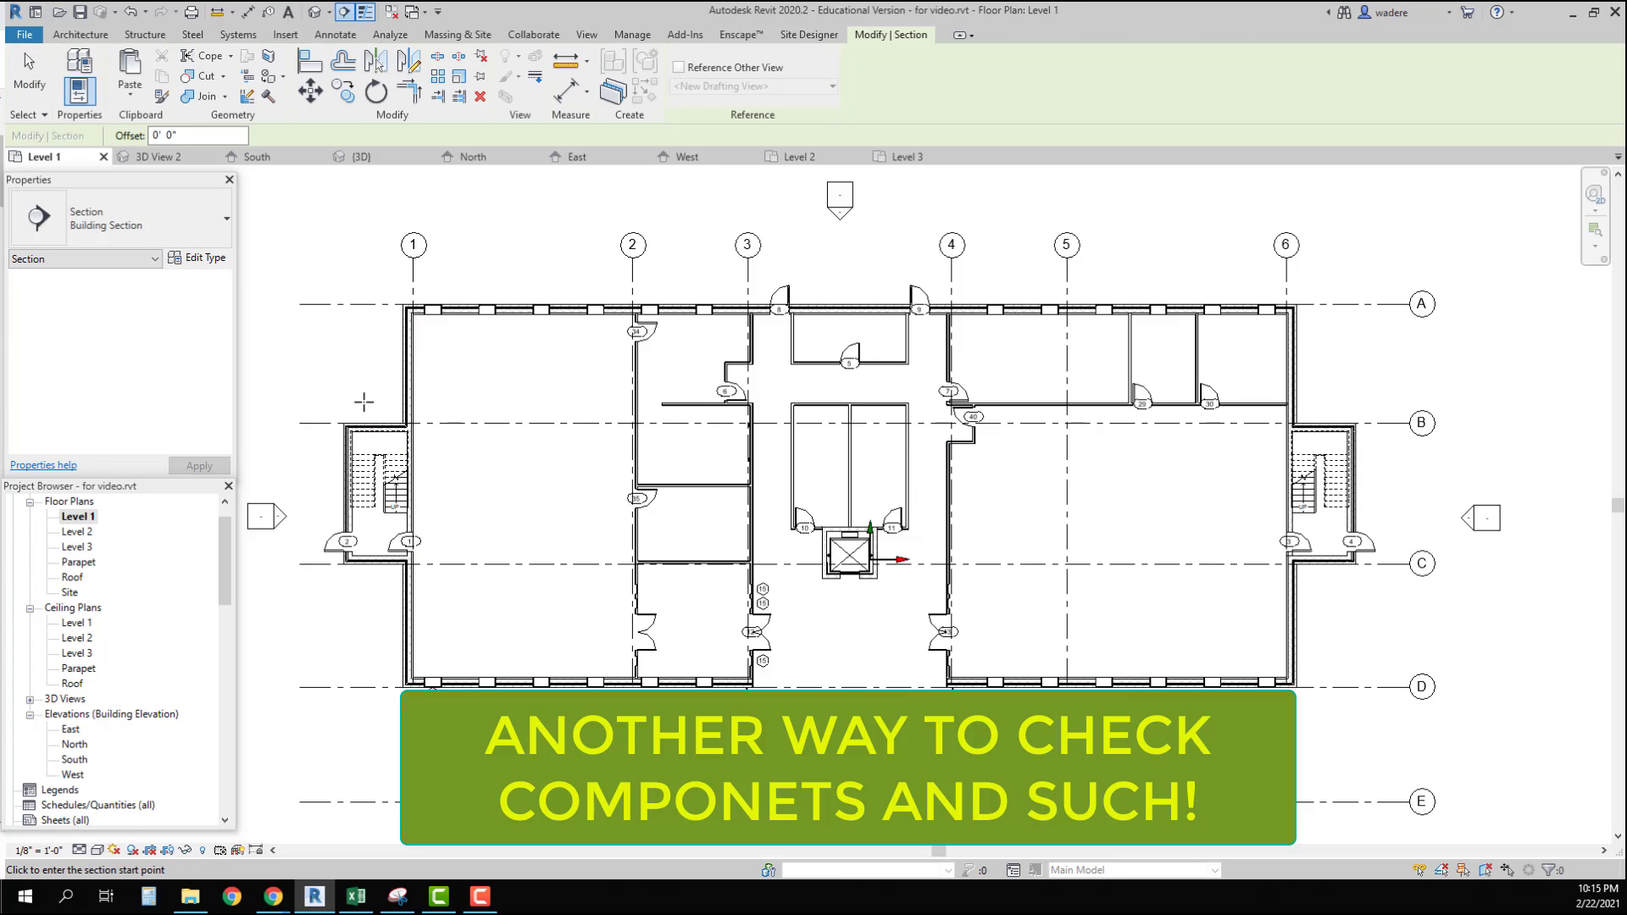
pyautogui.click(364, 402)
pyautogui.click(362, 608)
pyautogui.press('Escape')
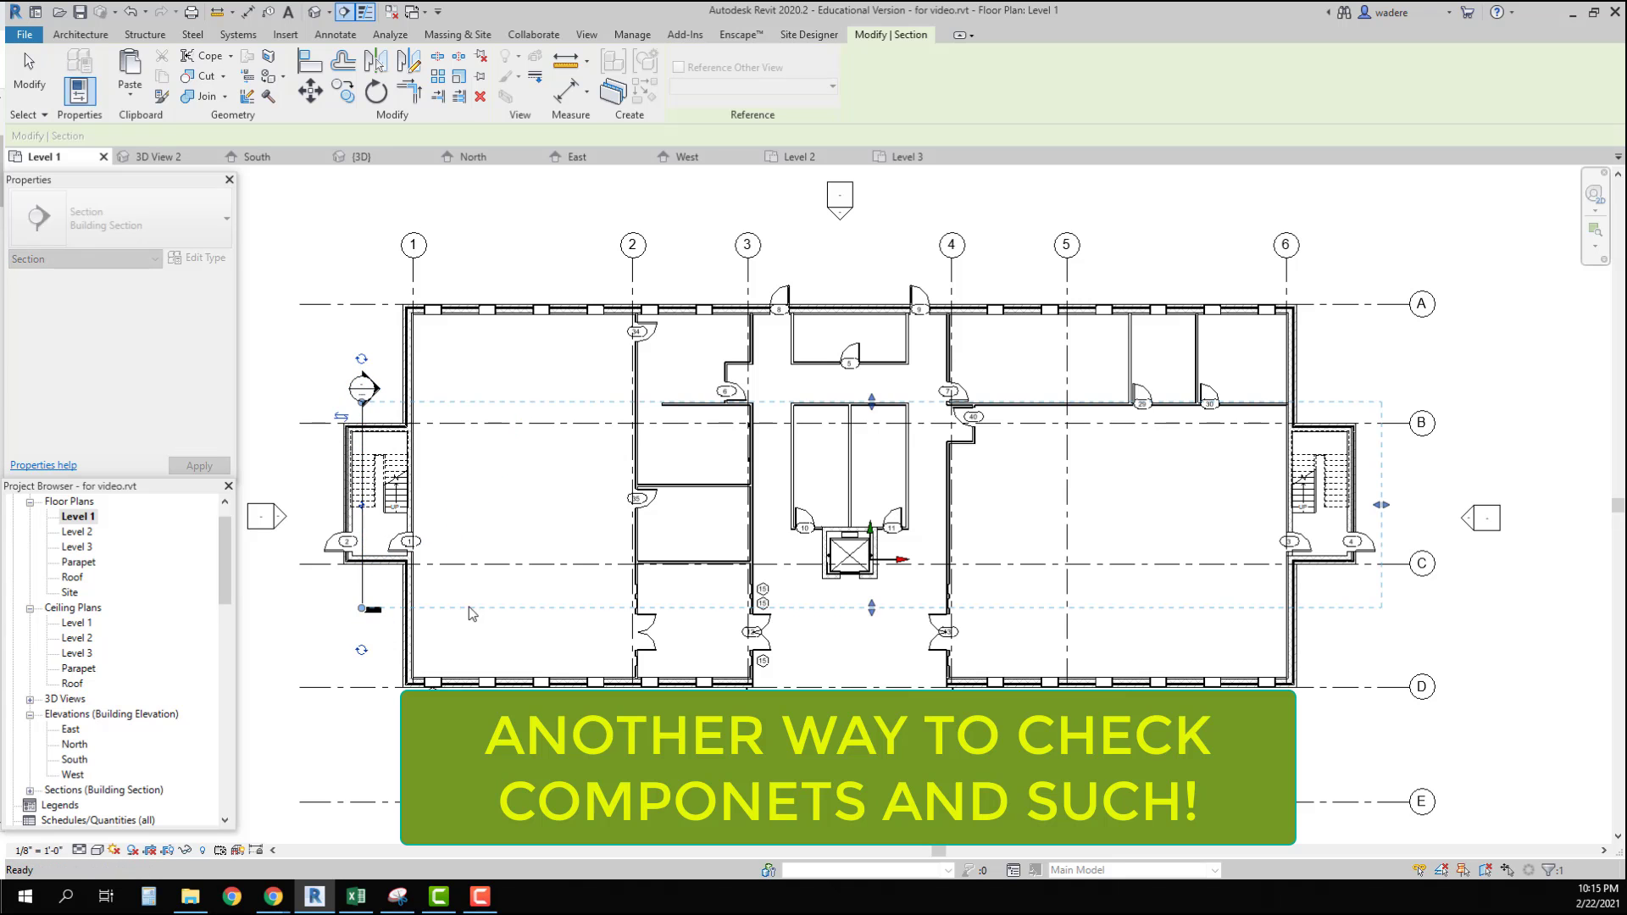
pyautogui.press('Escape')
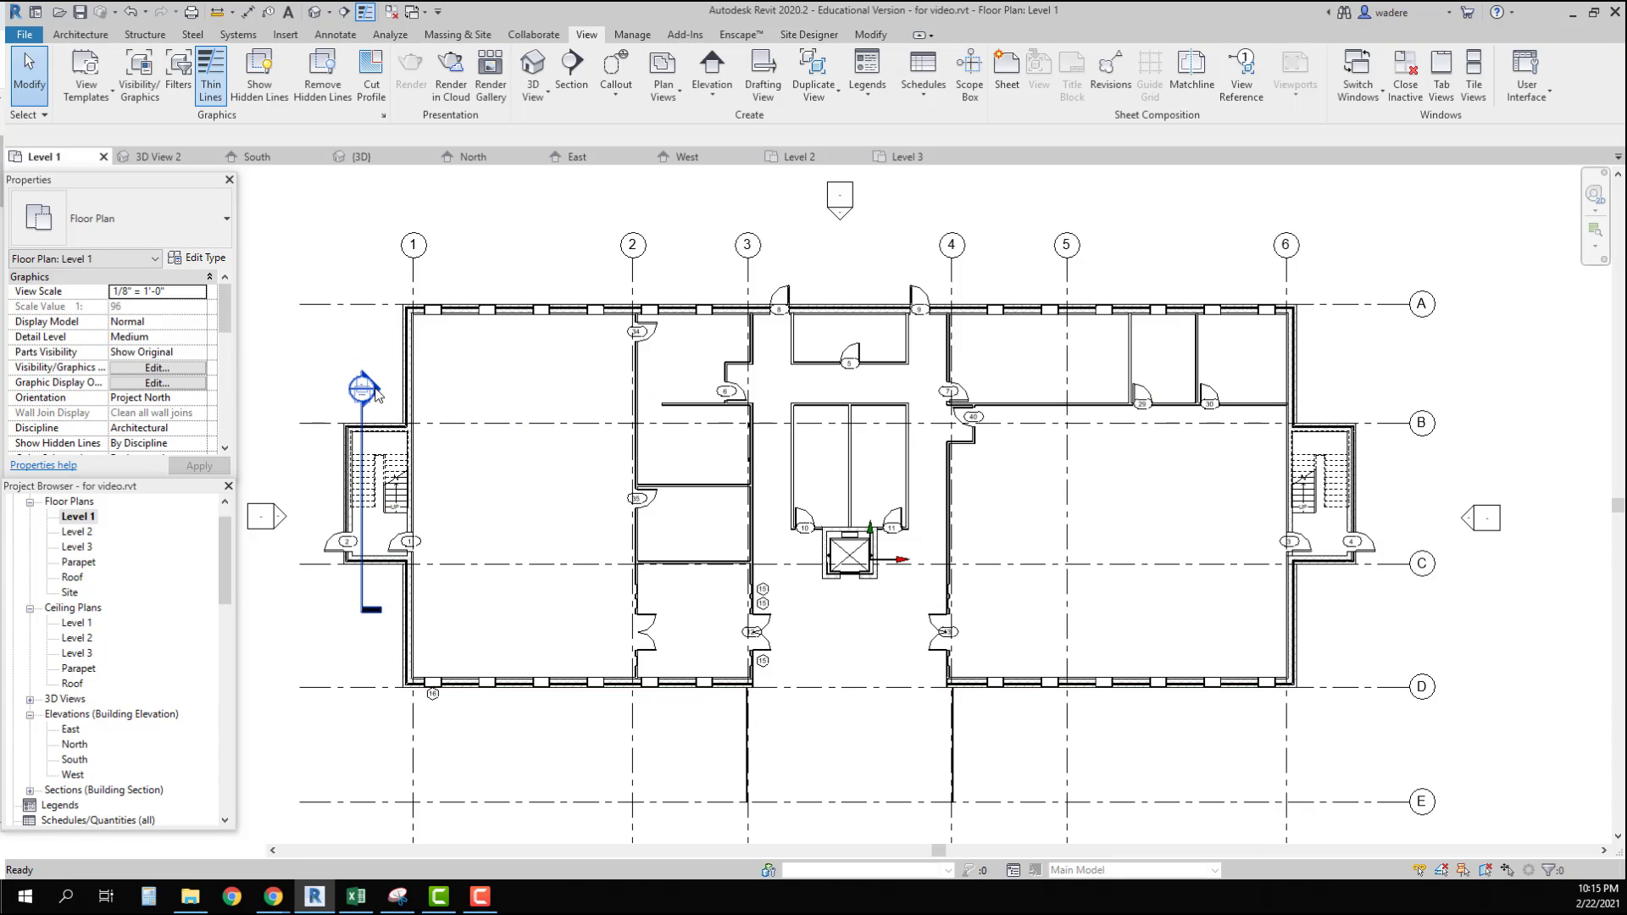
# Step: Open the new section view and examine the stair flights, railings and doors on all three levels
pyautogui.doubleClick(374, 390)
pyautogui.scroll(2, 902, 708)
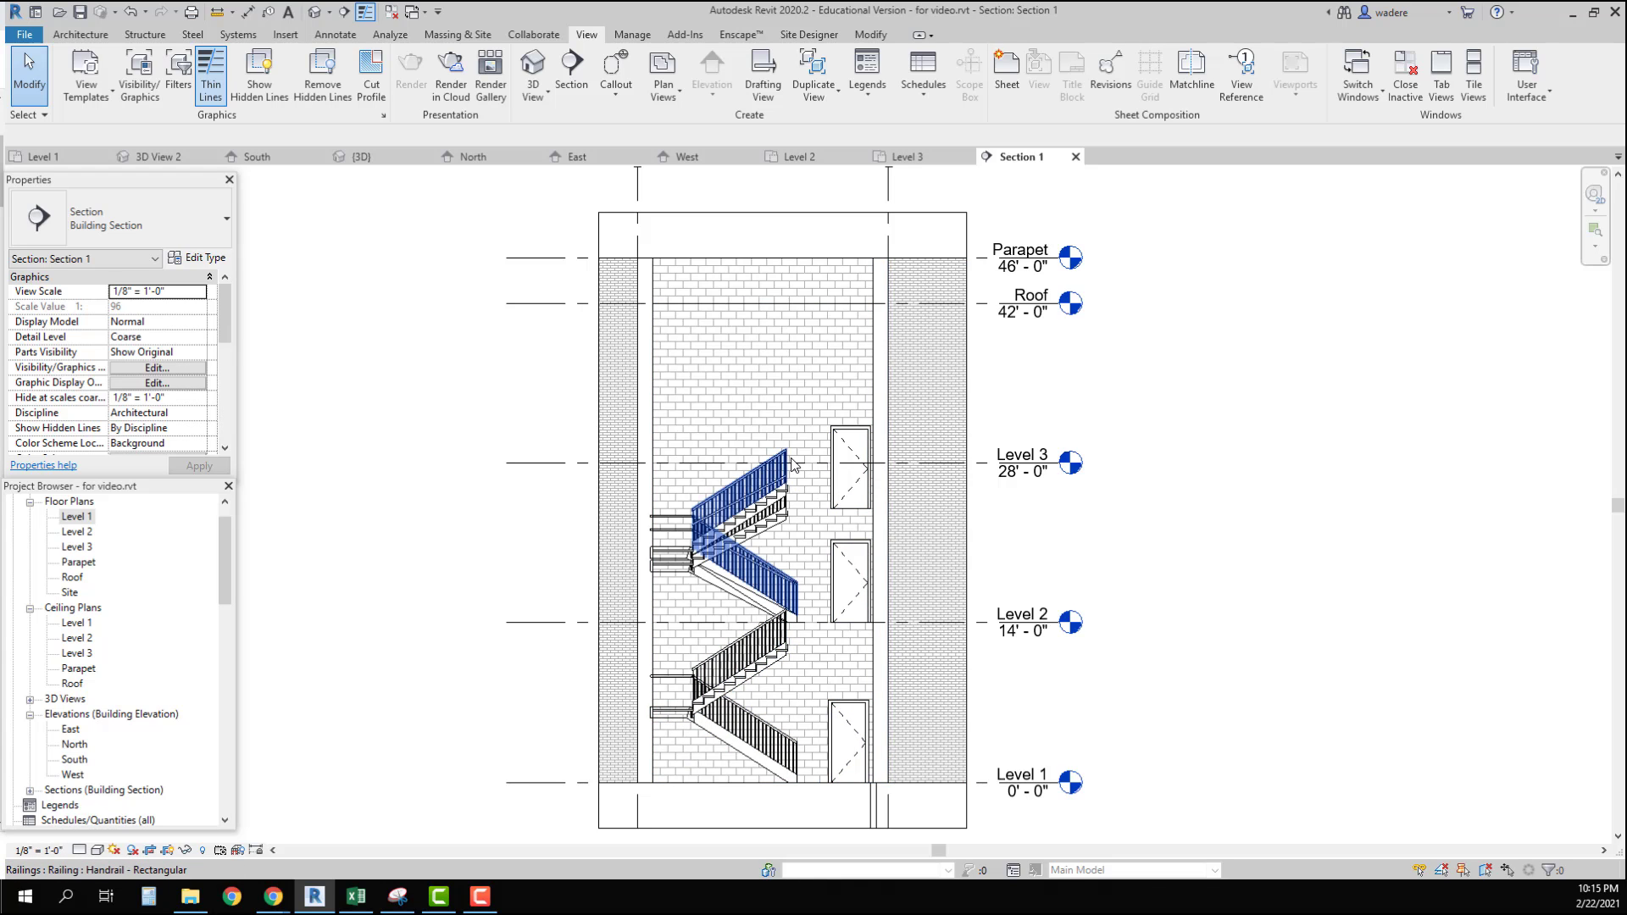
pyautogui.scroll(-3, 704, 652)
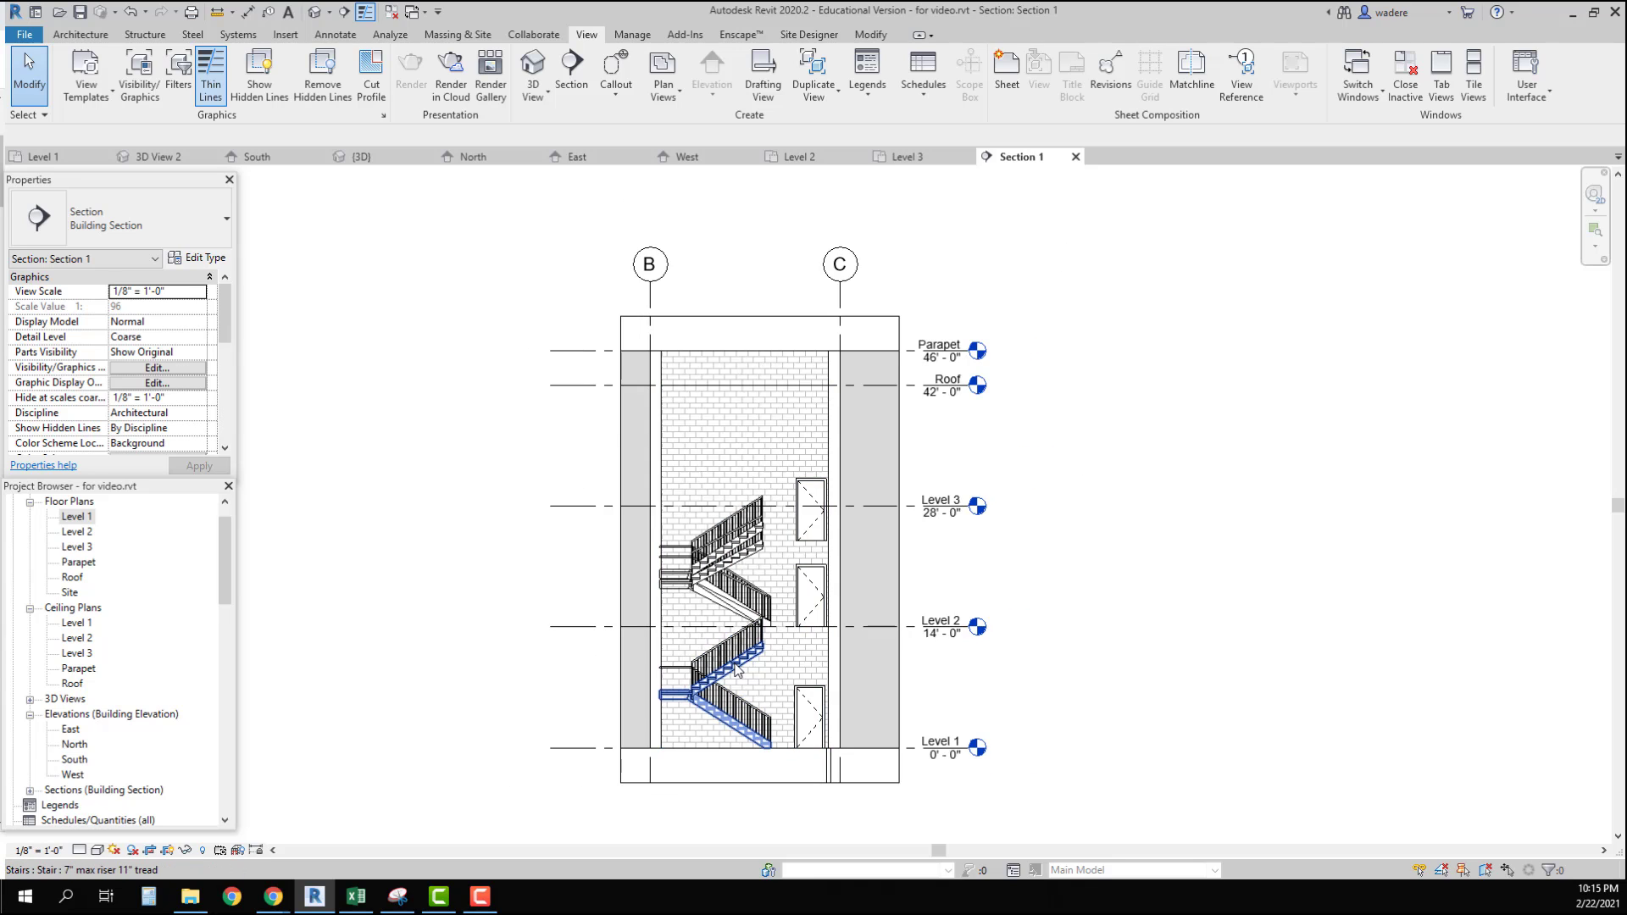
pyautogui.moveTo(809, 722); pyautogui.dragTo(844, 689, button='middle')
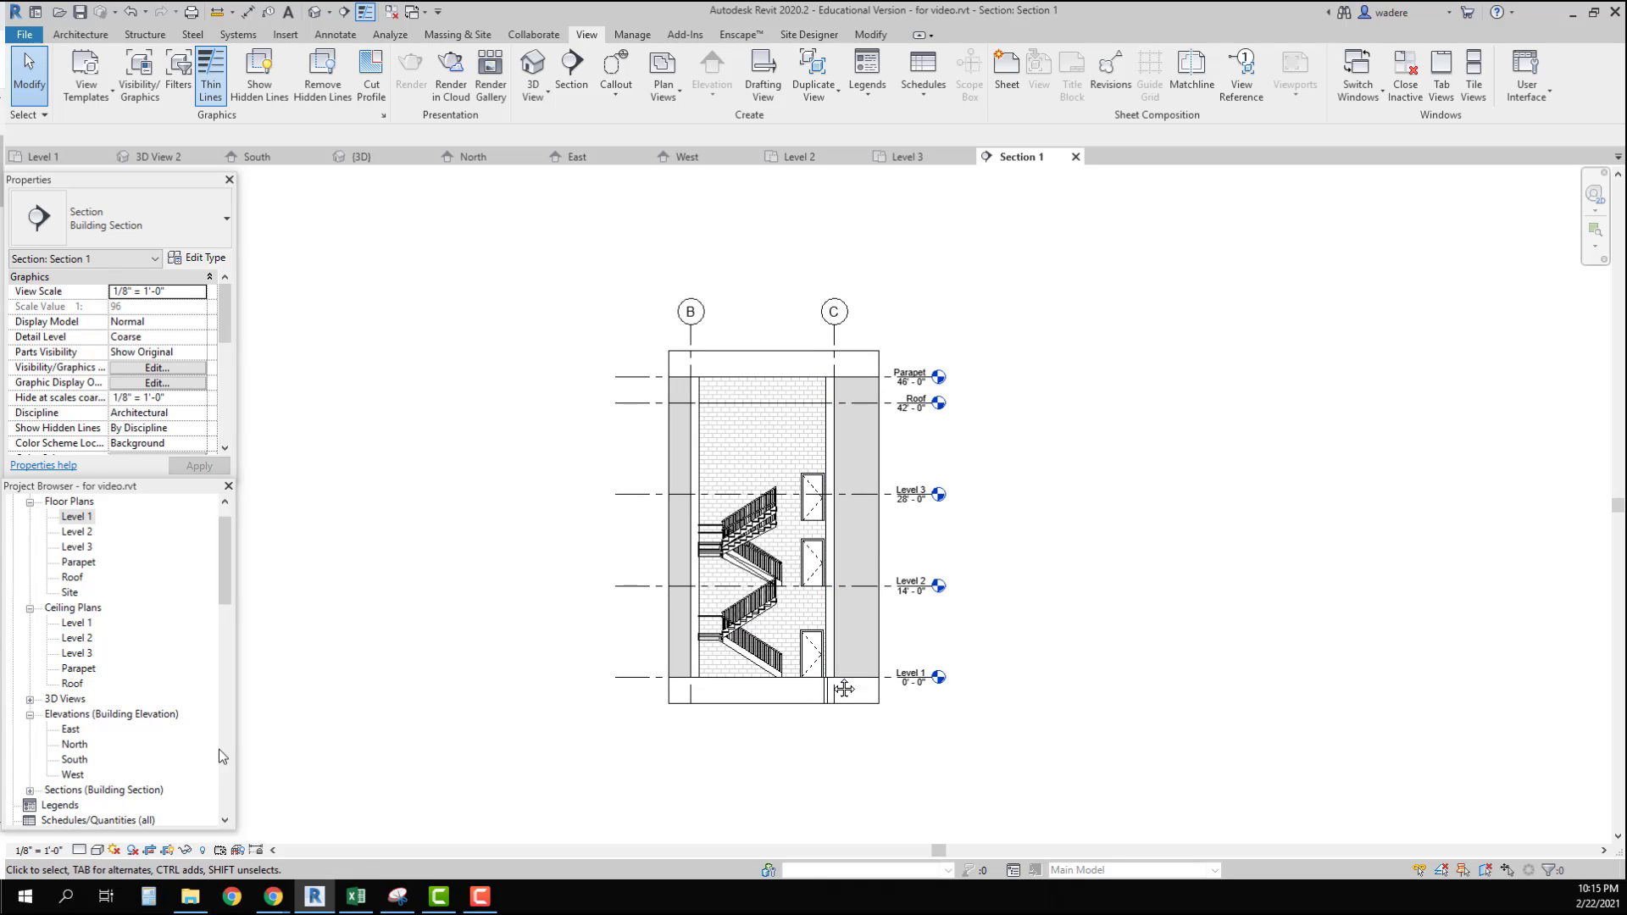